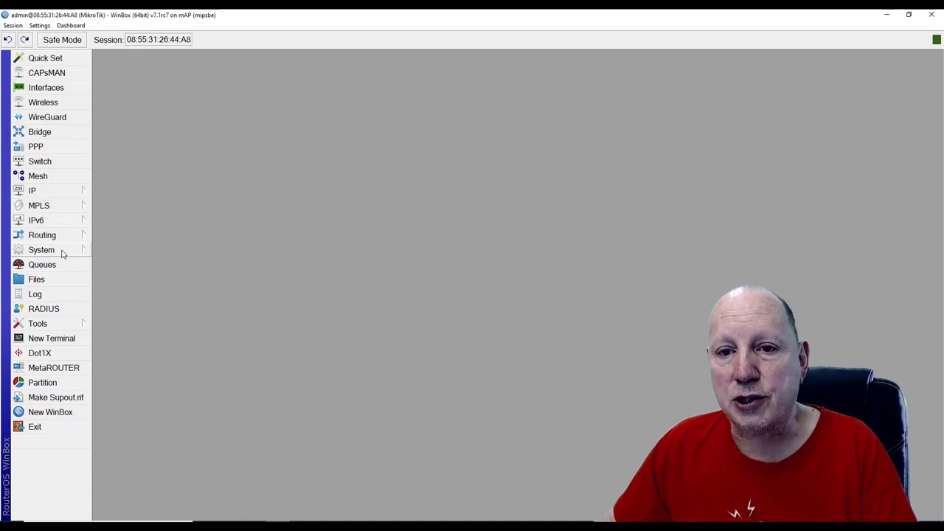
Reset and reboot the router with Keep User Configuration and No Default Configuration ticked
left_click(62, 253)
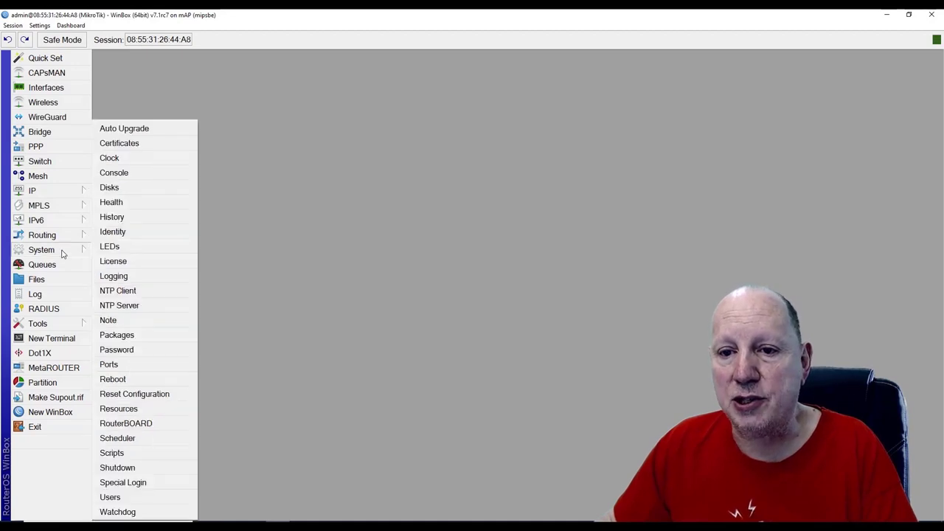
left_click(136, 398)
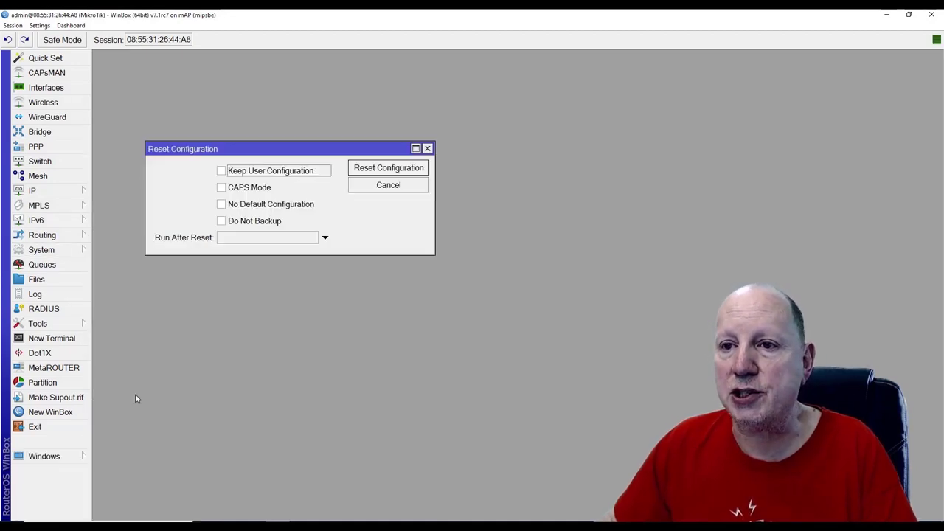
left_click(222, 171)
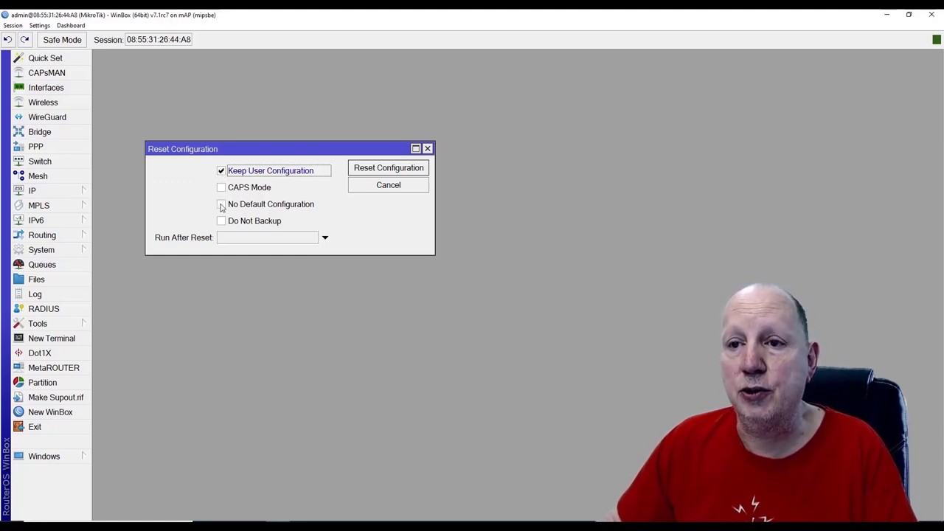
left_click(222, 206)
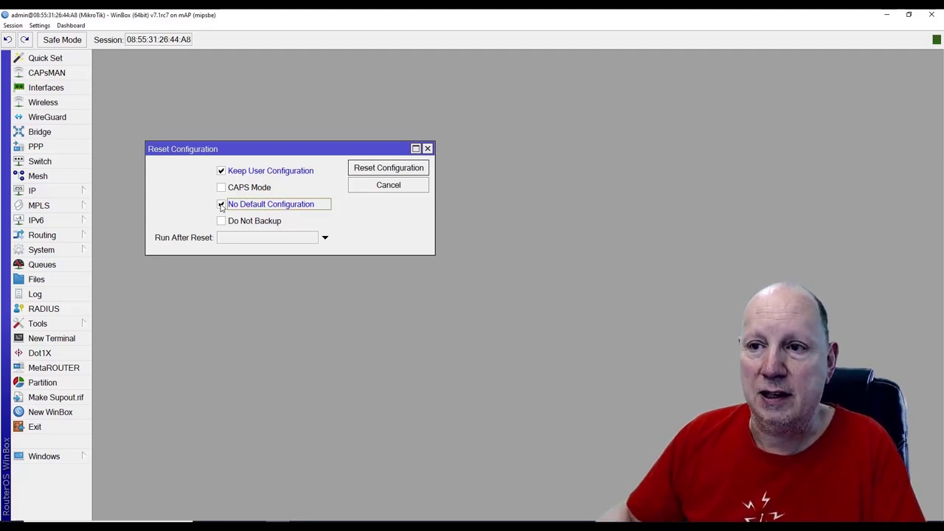
left_click(395, 170)
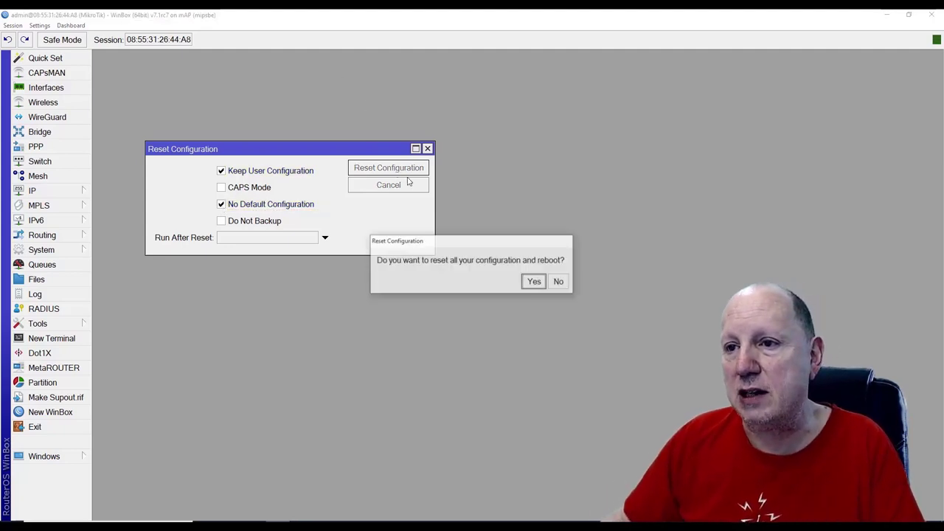
left_click(535, 283)
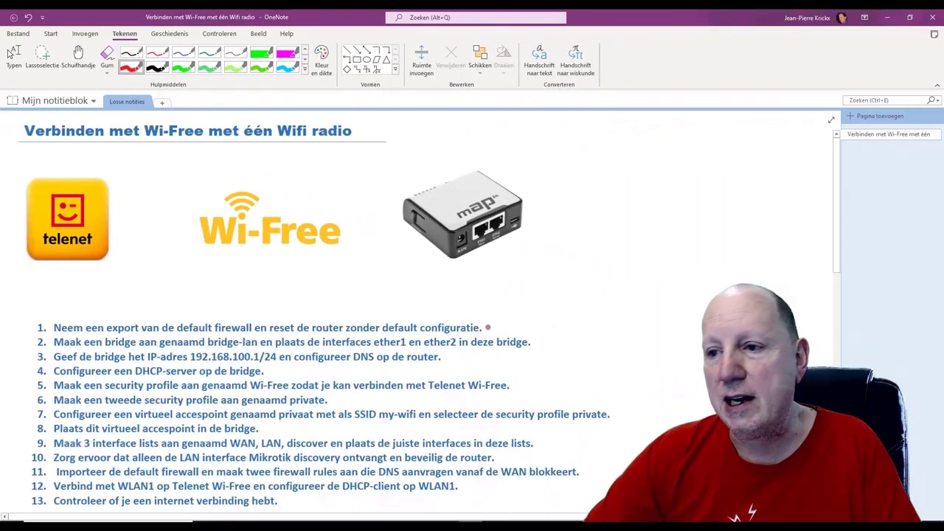
Draw a red check mark after the firewall export and router reset task
left_click_drag(487, 327, 496, 322)
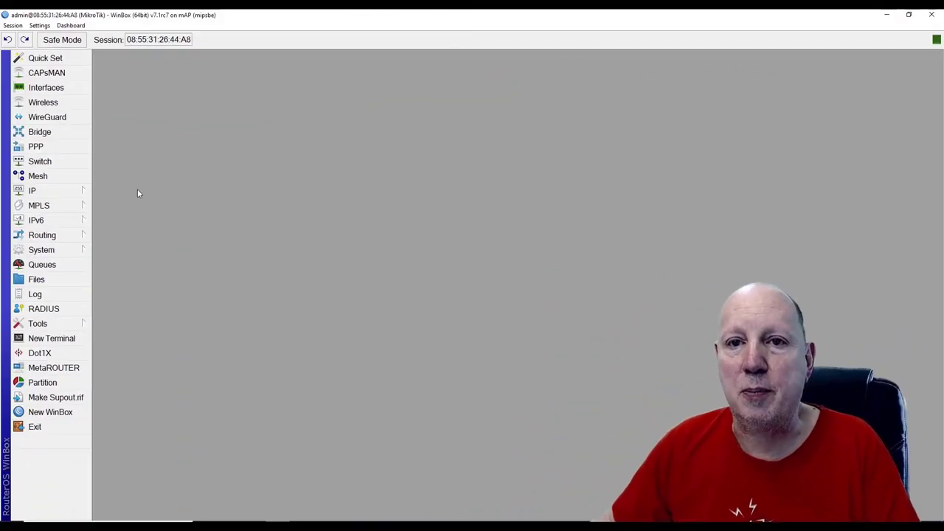
Create a new bridge named bridge-lan
left_click(42, 133)
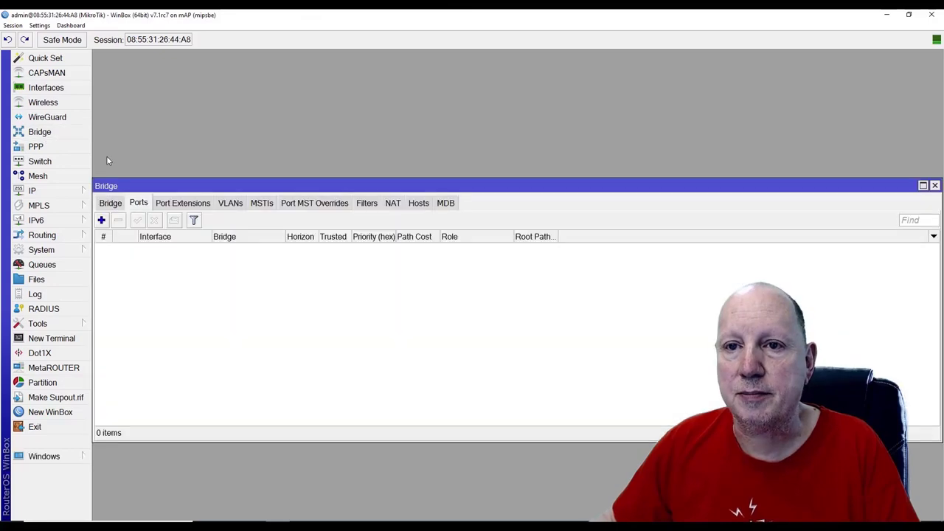
left_click(110, 203)
left_click(104, 221)
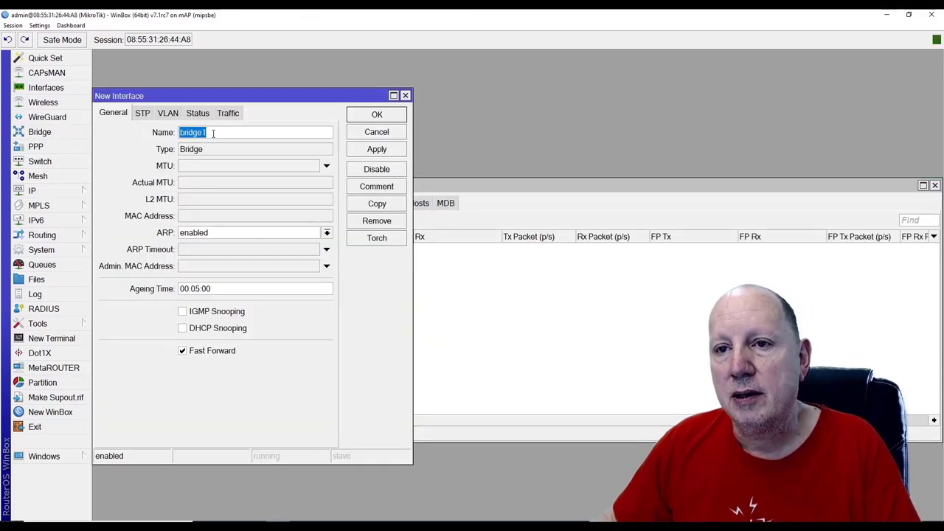
type("bridge-")
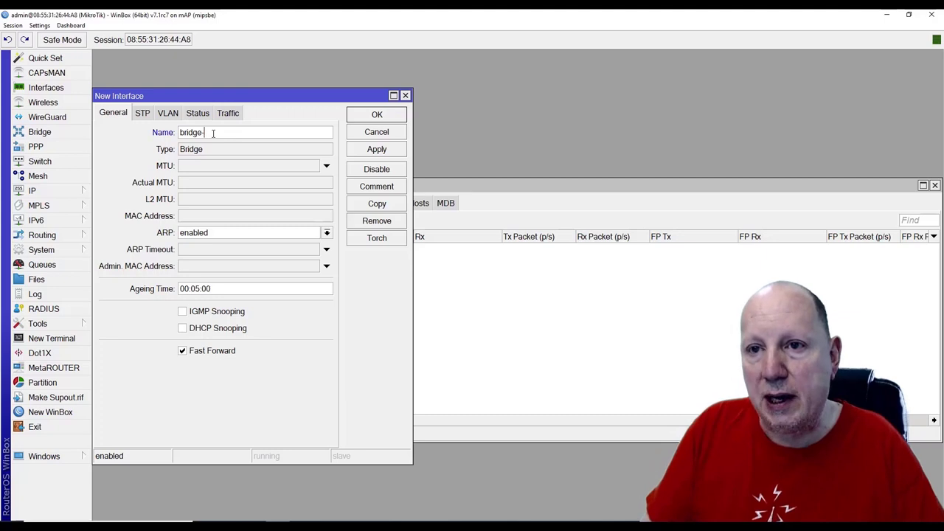
type("lan")
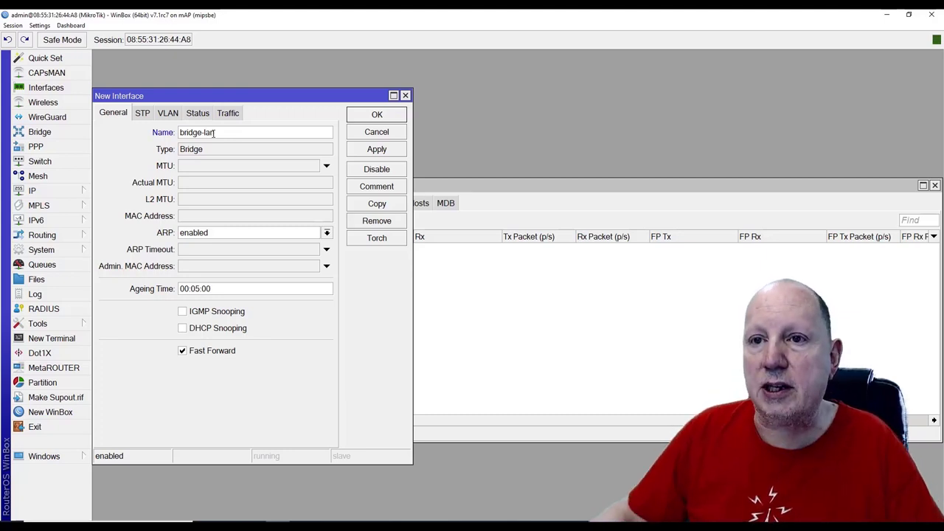
left_click(371, 118)
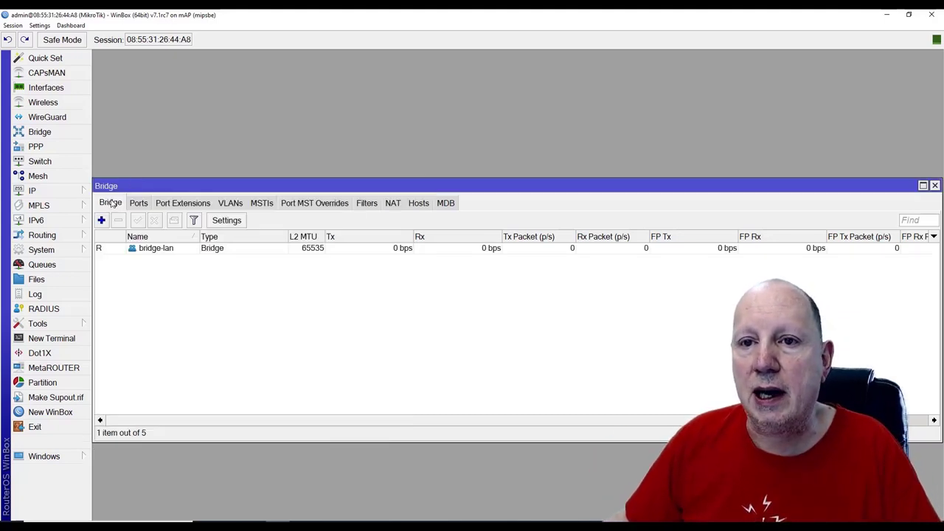
Add ether1 and ether2 as bridge-lan ports, then tick the bridge task in the notes
left_click(139, 202)
left_click(101, 220)
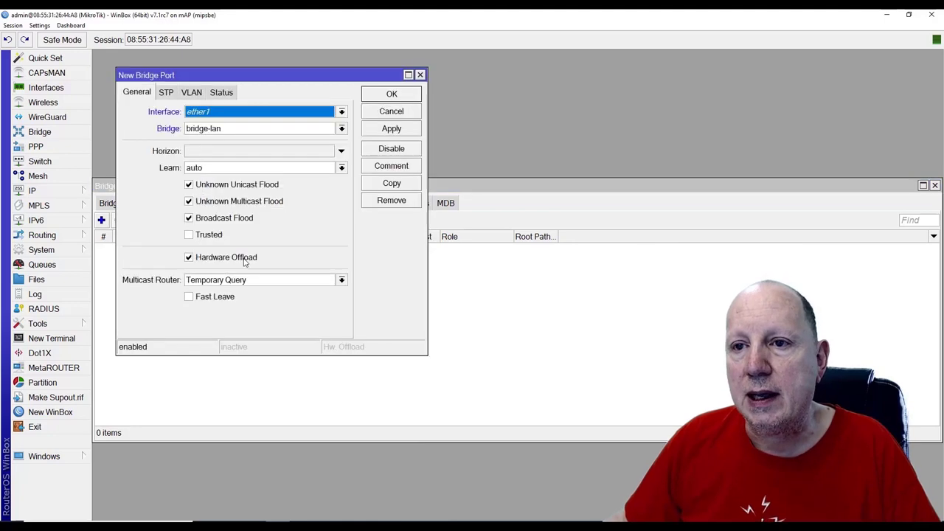
left_click(383, 128)
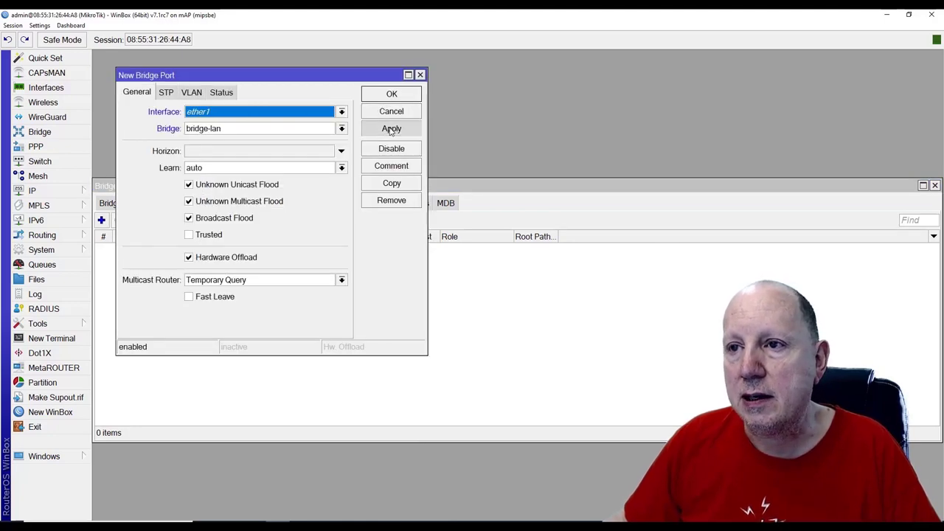
left_click(409, 183)
left_click(353, 122)
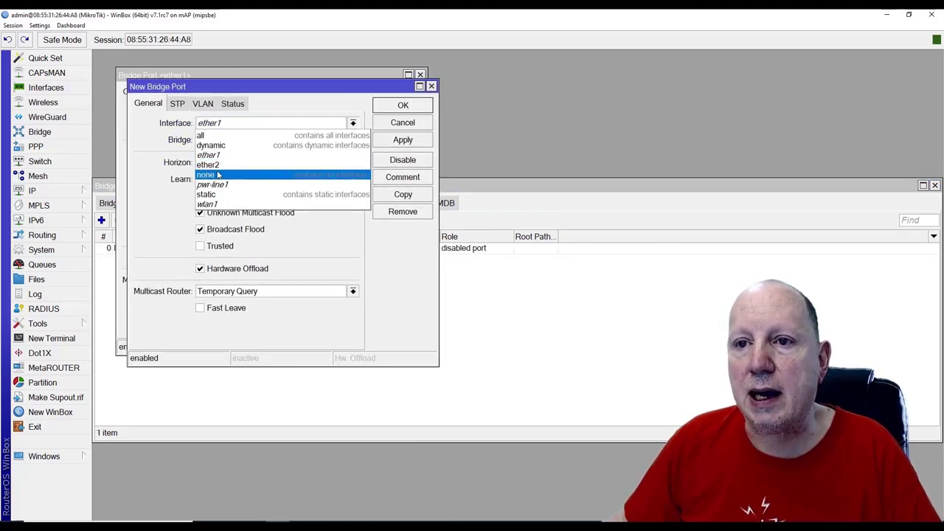
left_click(264, 164)
left_click(402, 140)
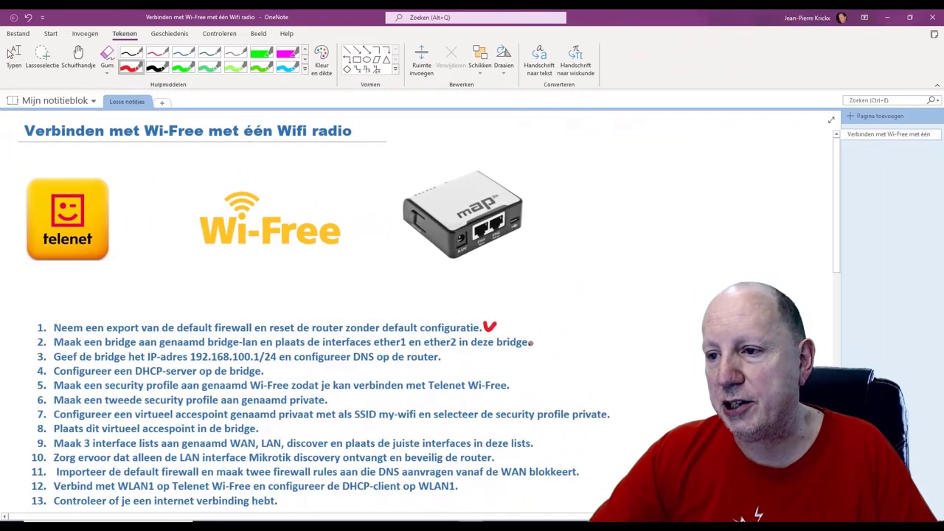
left_click_drag(534, 340, 546, 336)
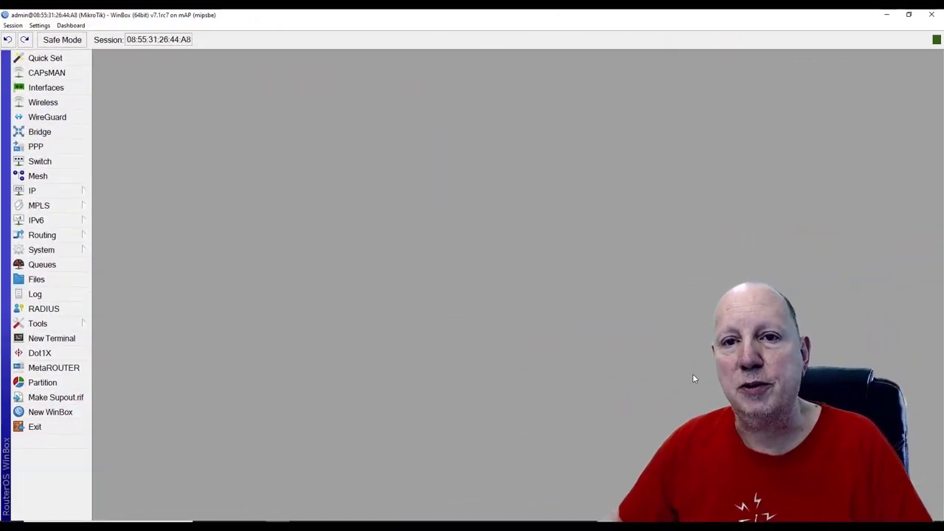
Add the address 192.168.100.1/24 on interface bridge-lan in IP Addresses
left_click(37, 191)
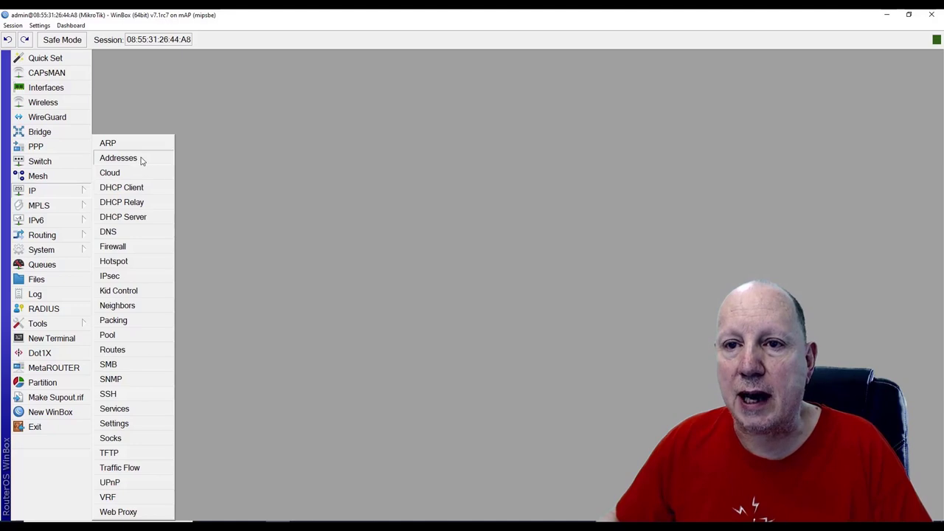
left_click(141, 159)
left_click(123, 215)
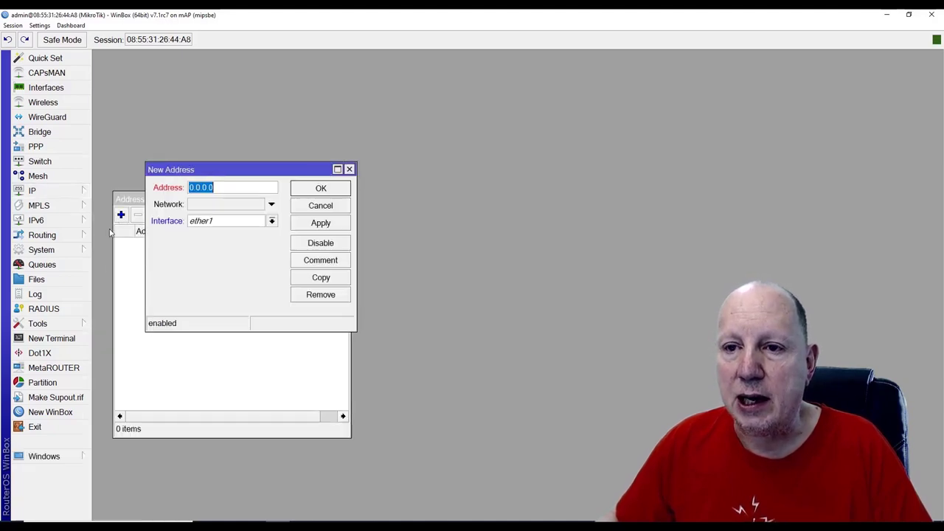
left_click(272, 221)
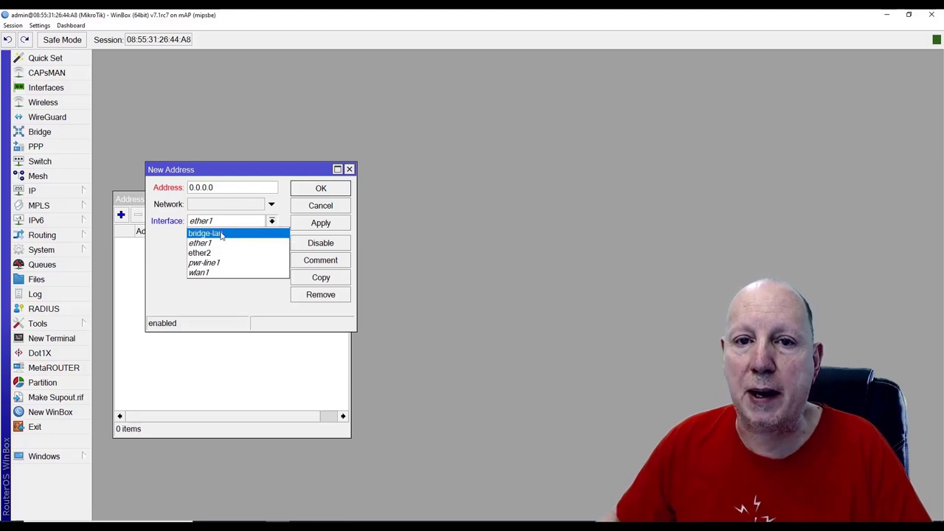
left_click(223, 234)
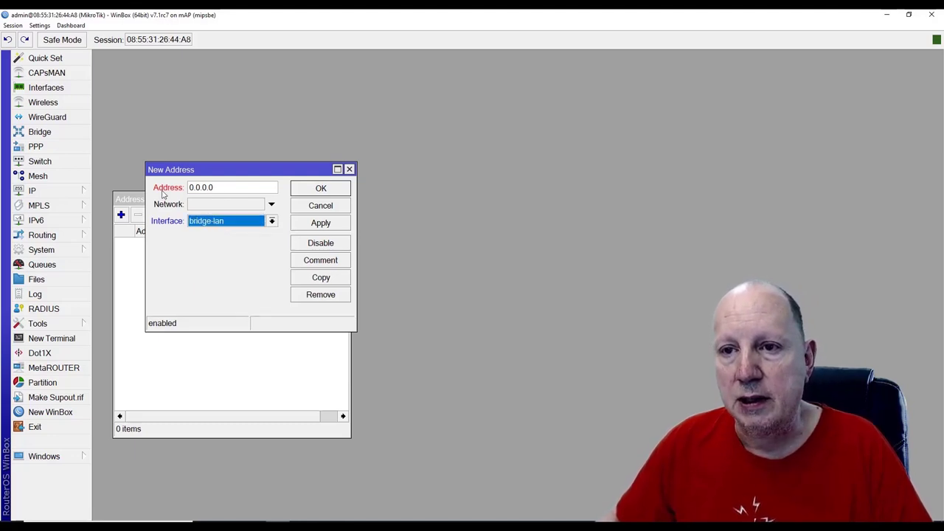
left_click(185, 188)
type("19")
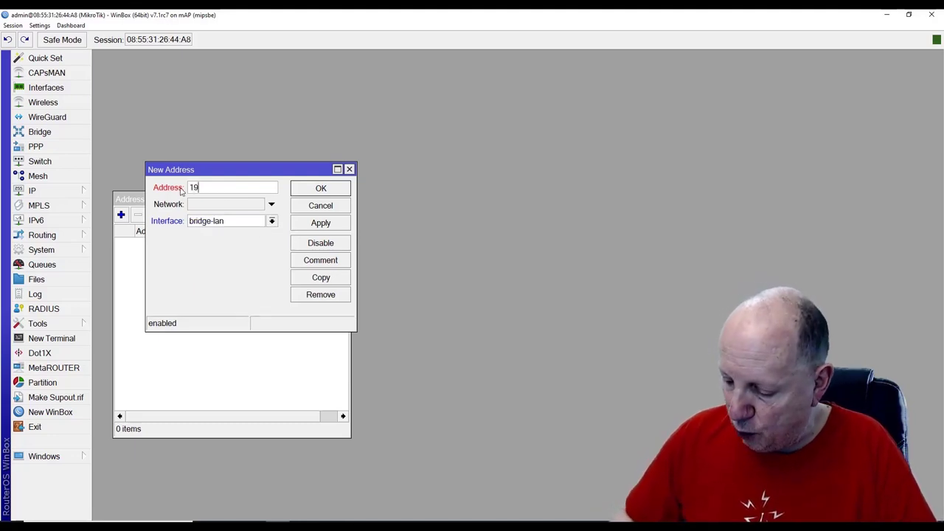
type("2.168.100")
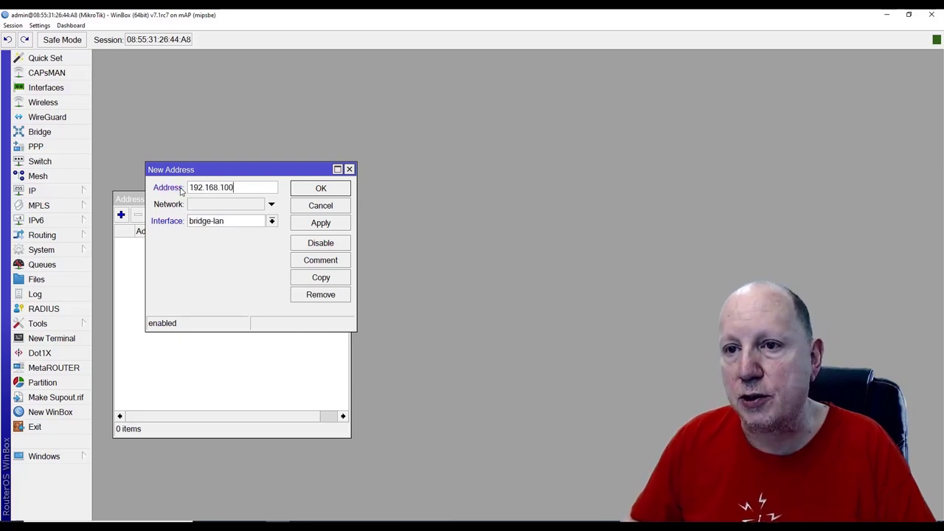
type(".1/2")
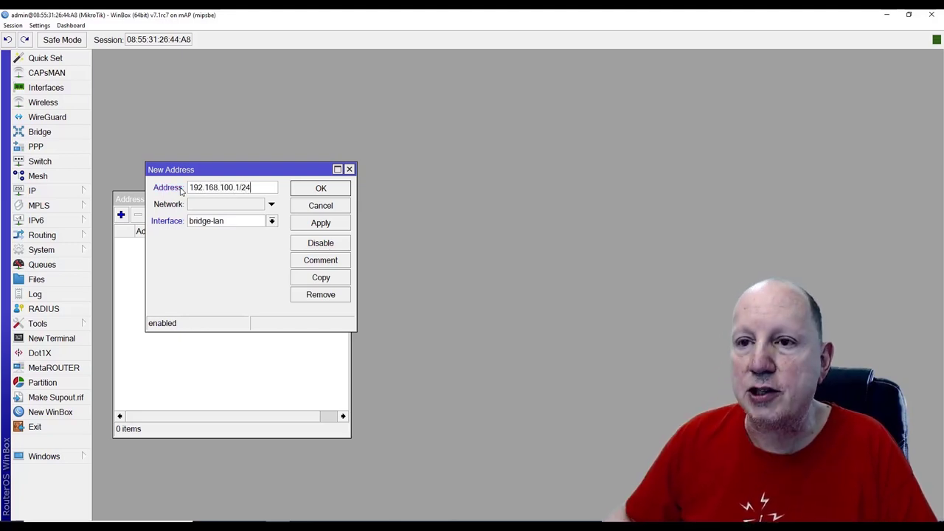
type("4")
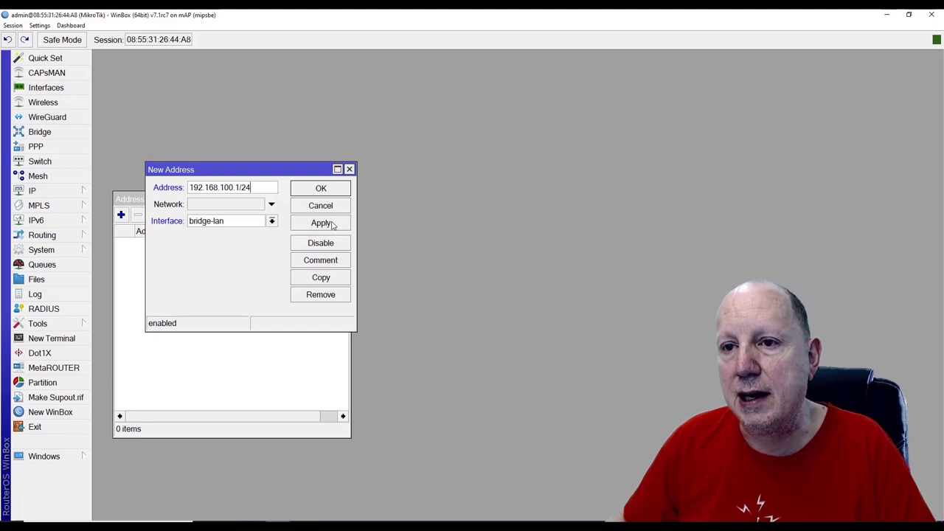
left_click(321, 223)
left_click(322, 189)
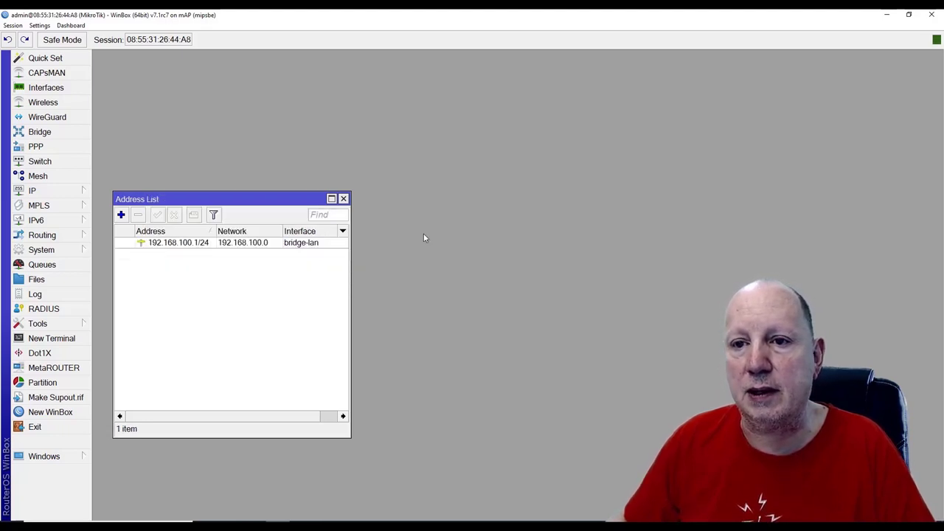
left_click(343, 198)
left_click(42, 192)
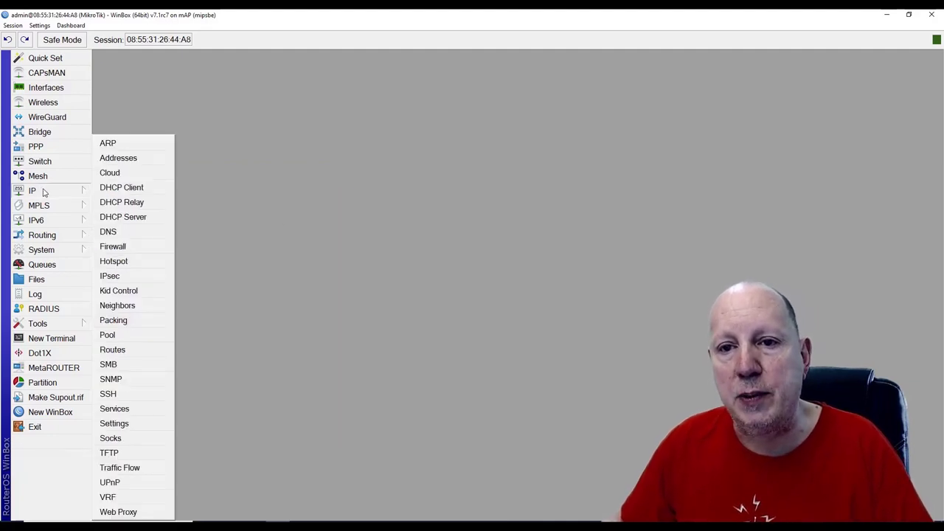
Add static DNS record ns1.home → 192.168.100.1 and enable Allow Remote Requests
left_click(109, 233)
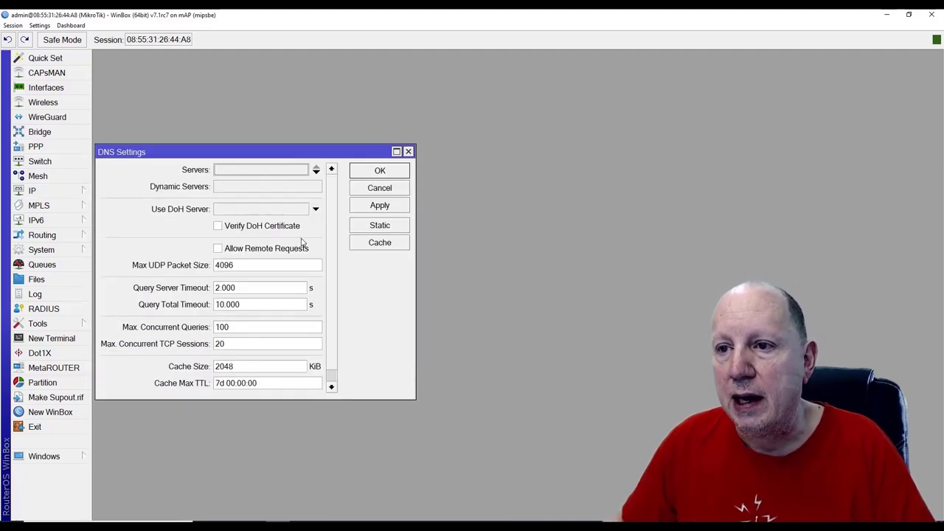
left_click(379, 226)
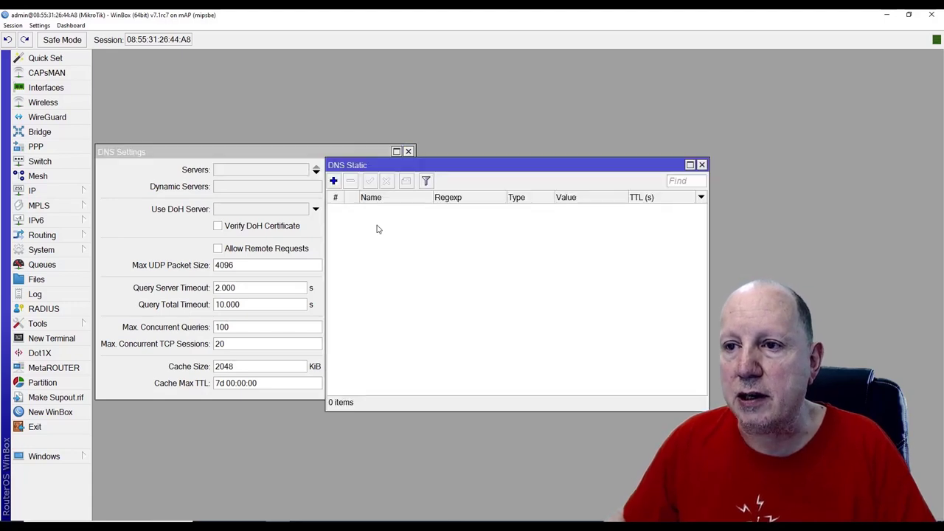
left_click(333, 181)
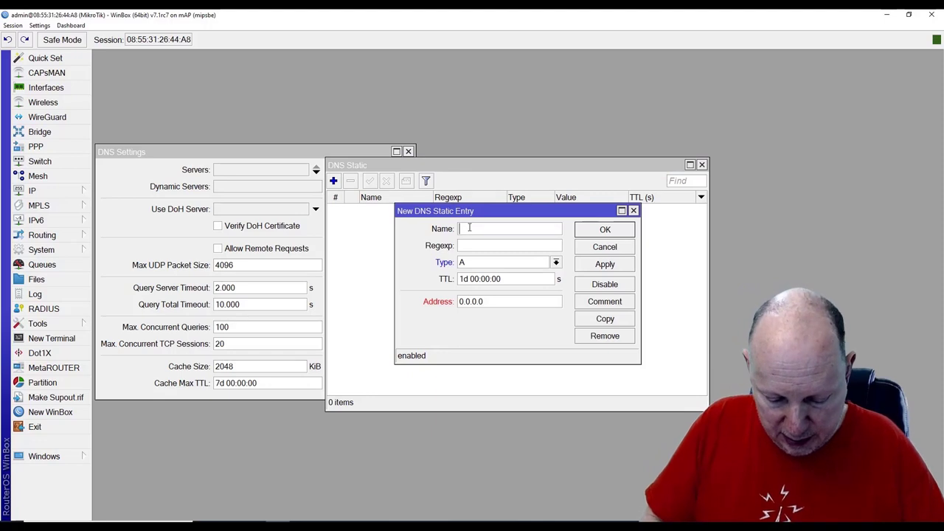
type("ns1")
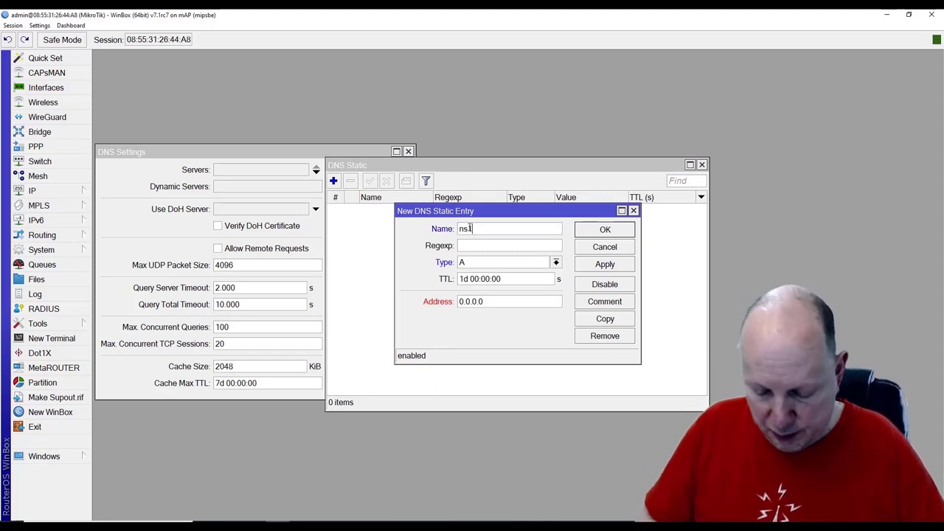
type(".home")
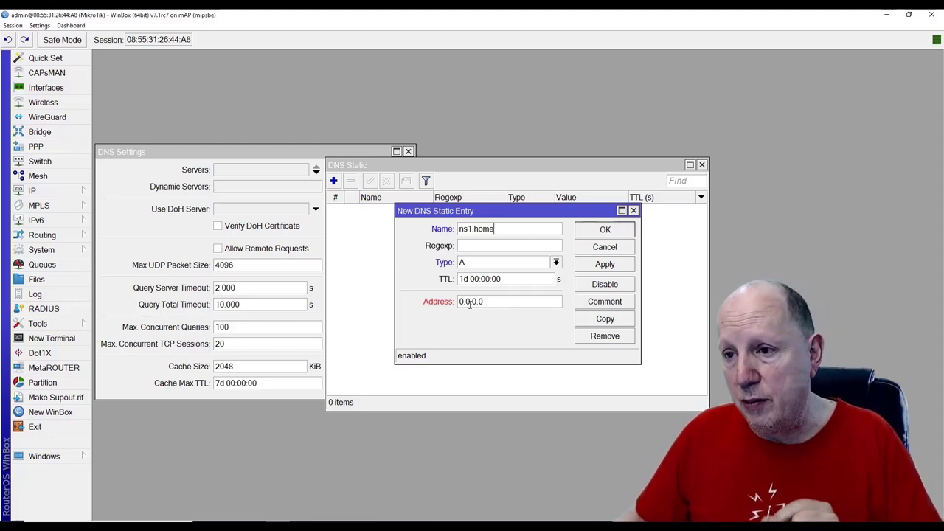
left_click_drag(488, 304, 441, 310)
type("1")
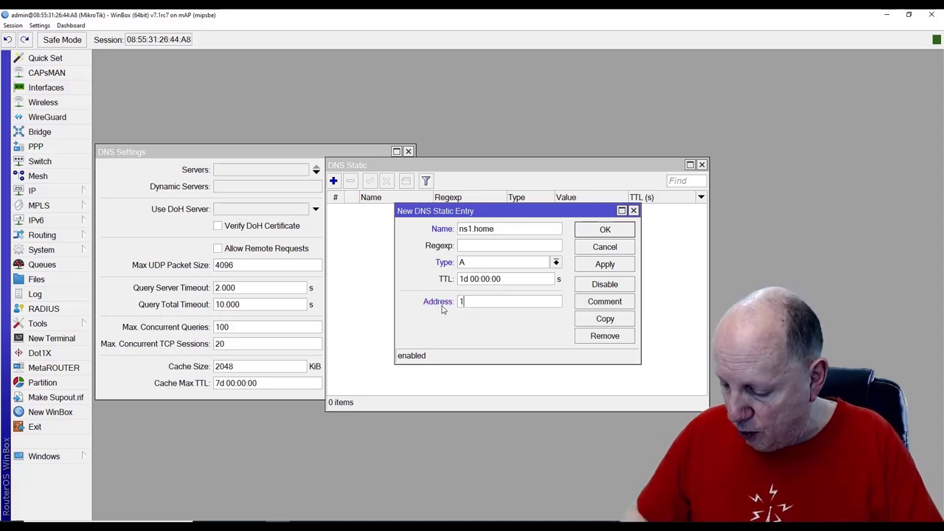
type("92.168.100.1")
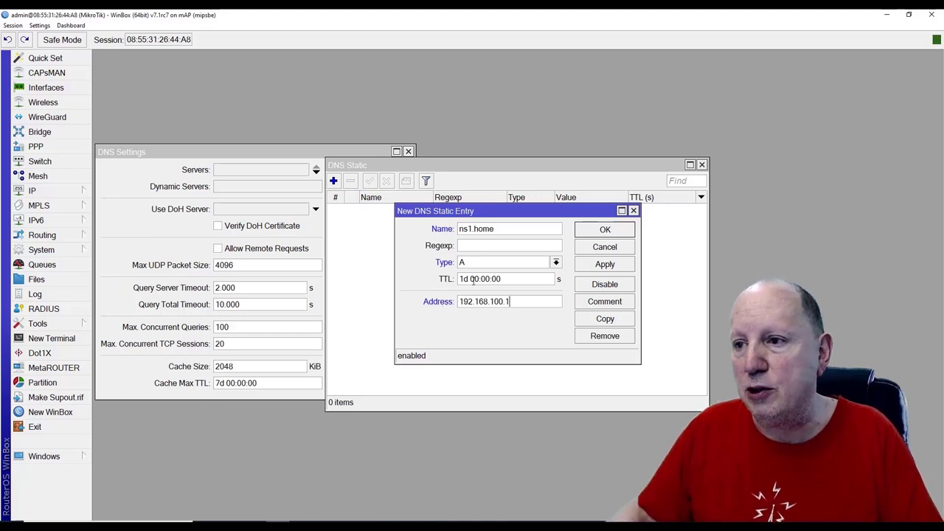
left_click(614, 229)
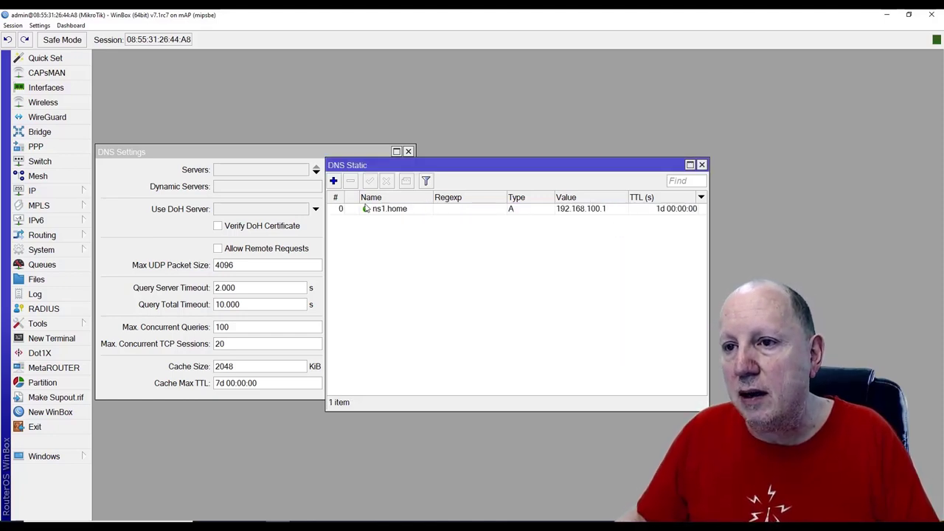
left_click(702, 164)
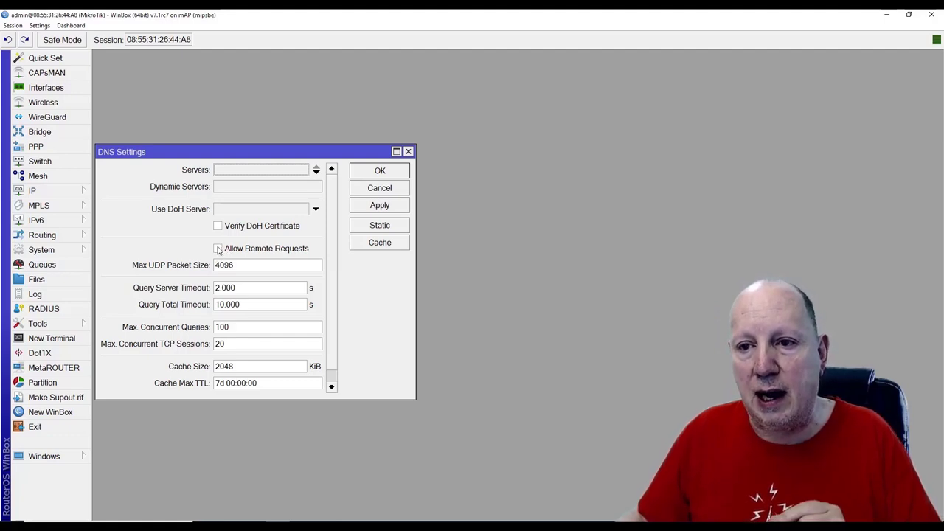
left_click(218, 249)
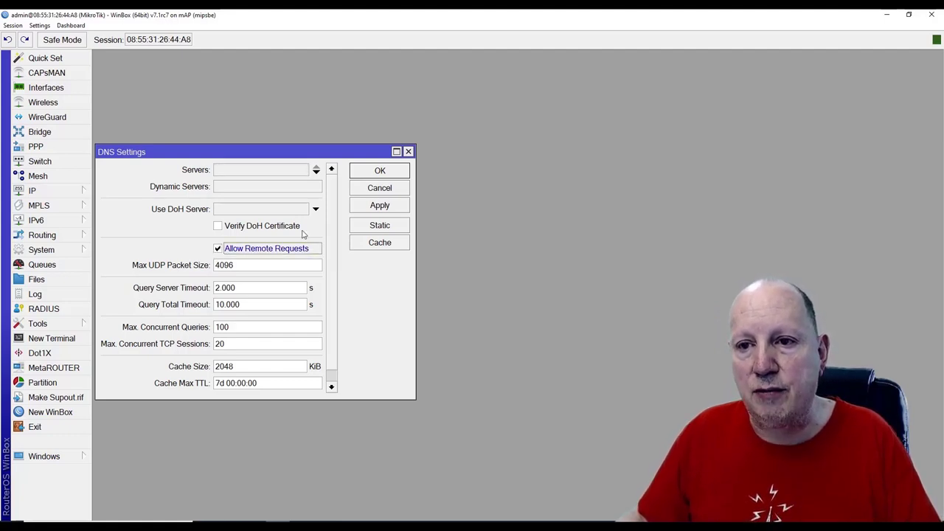
left_click(380, 171)
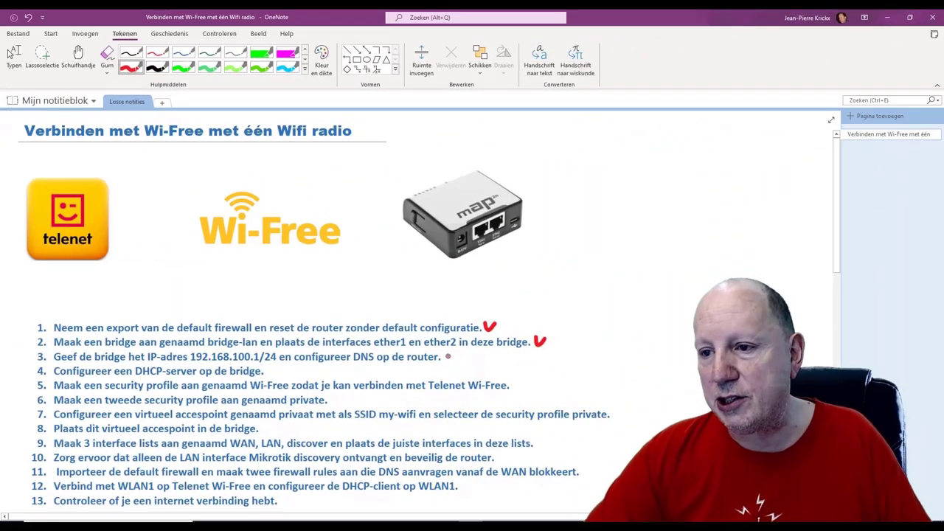
Draw a red check mark after item 3, bridge IP and router DNS
mouse_move(444, 354)
left_mouse_down()
mouse_move(448, 361)
mouse_move(454, 351)
left_mouse_up()
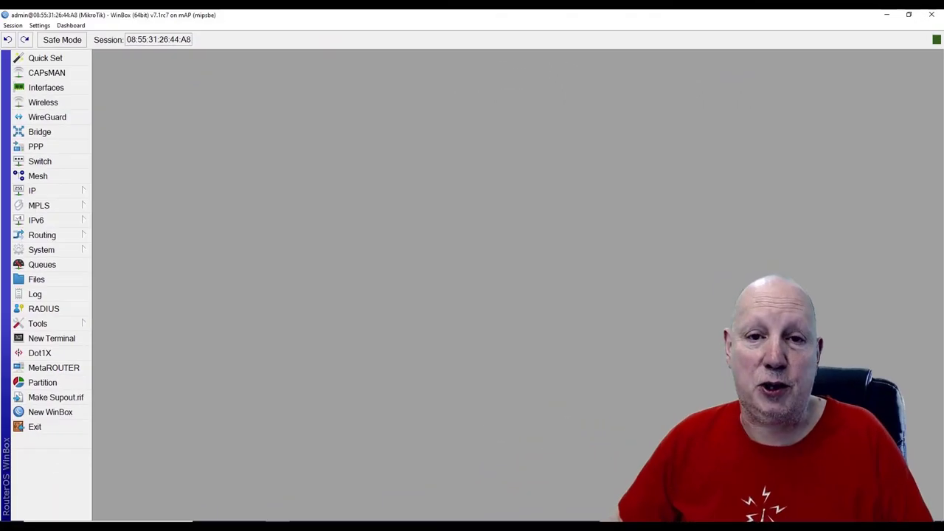
Run DHCP Setup on bridge-lan, accepting network 192.168.100.0/24, gateway 192.168.100.1 and the address range
left_click(39, 193)
left_click(140, 218)
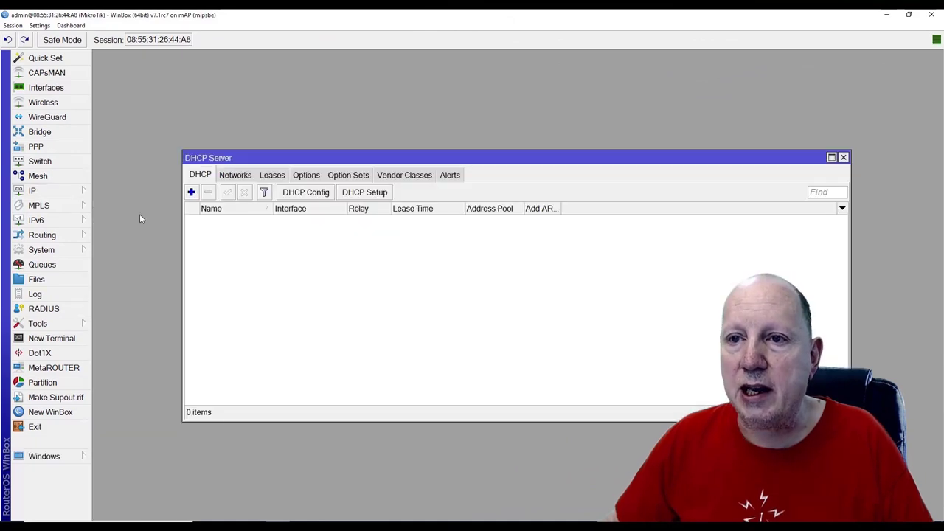
left_click(360, 194)
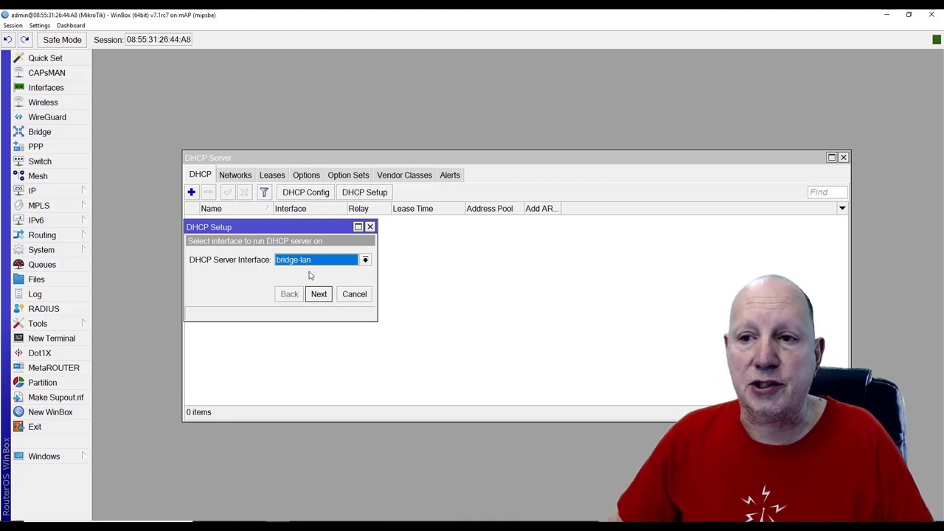
left_click(365, 261)
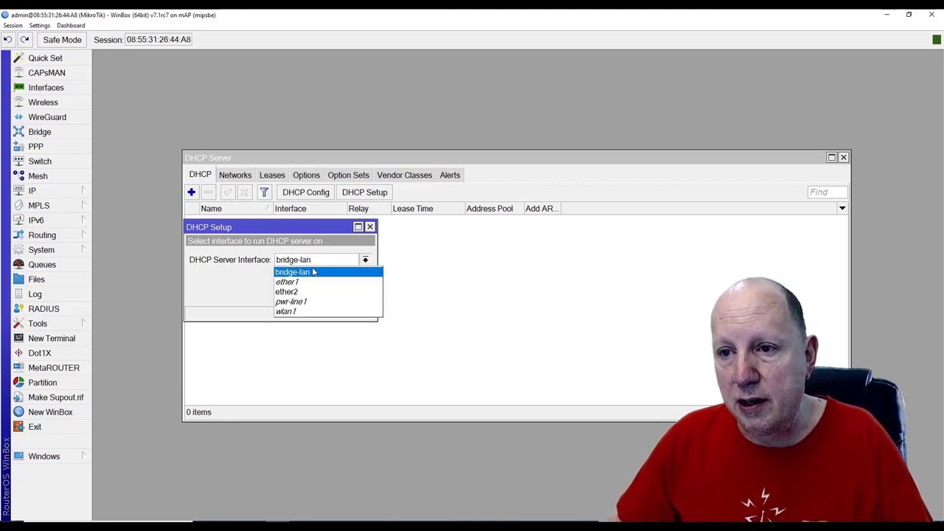
left_click(310, 275)
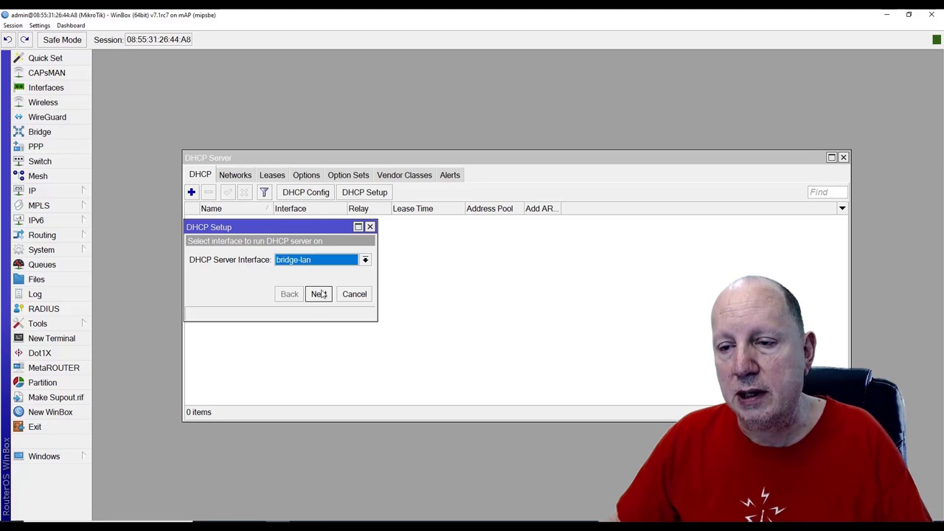
left_click(319, 294)
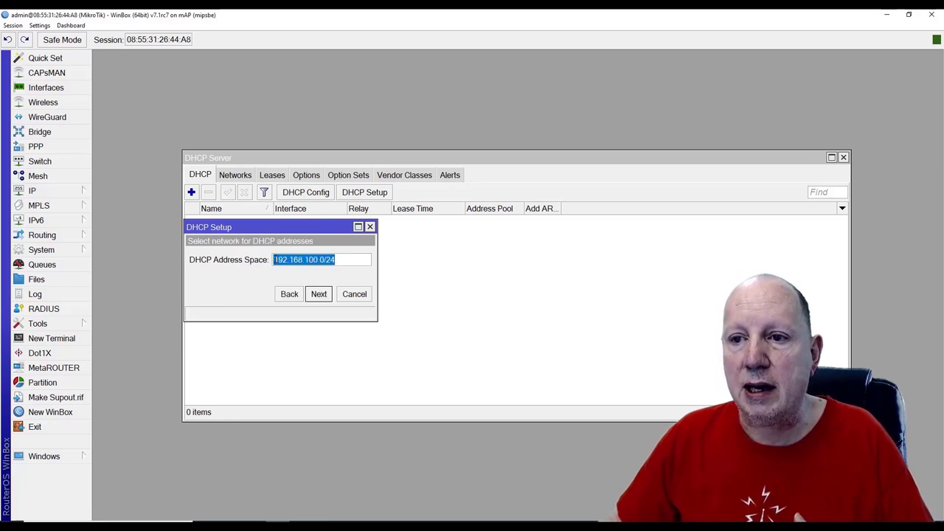
left_click_drag(275, 260, 337, 261)
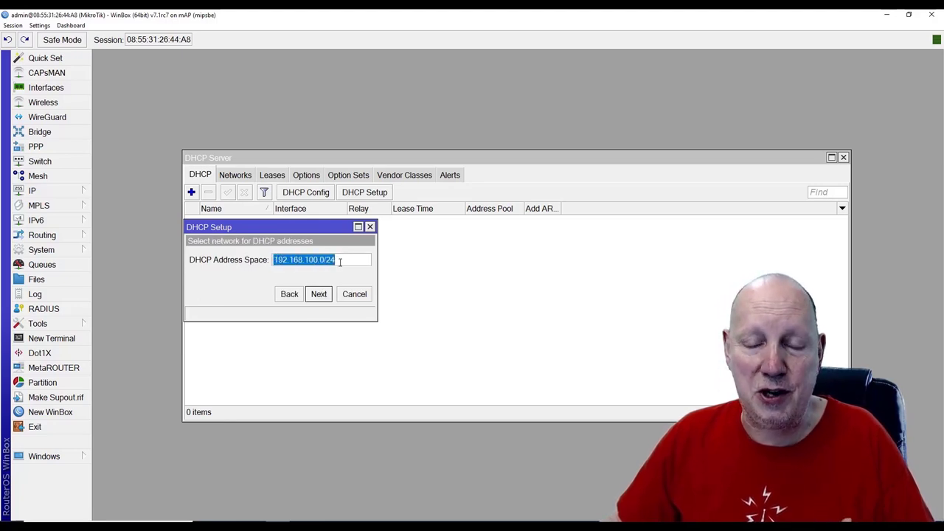
left_click(319, 295)
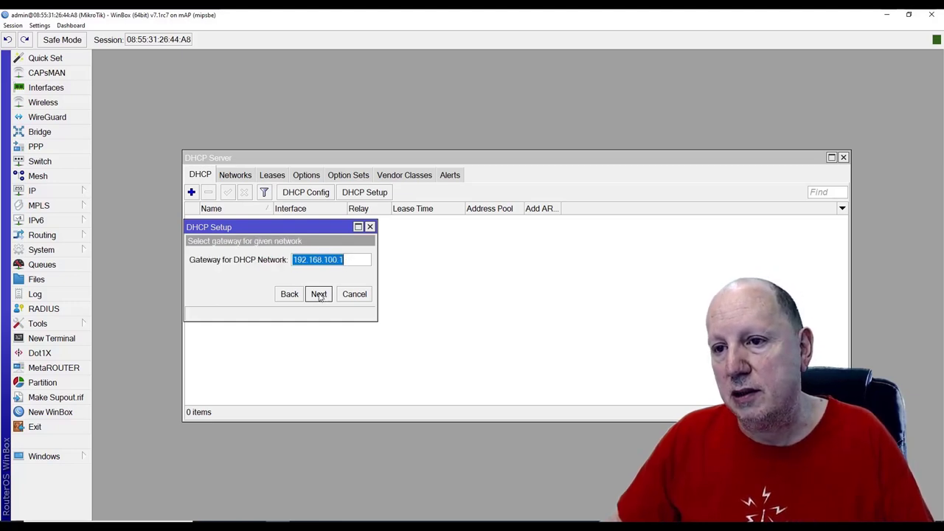
left_click(319, 294)
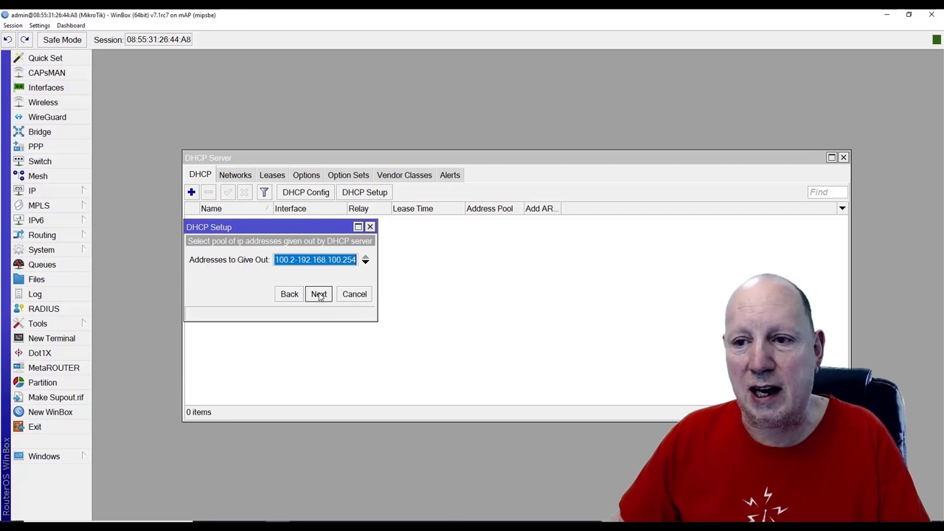
left_click(321, 296)
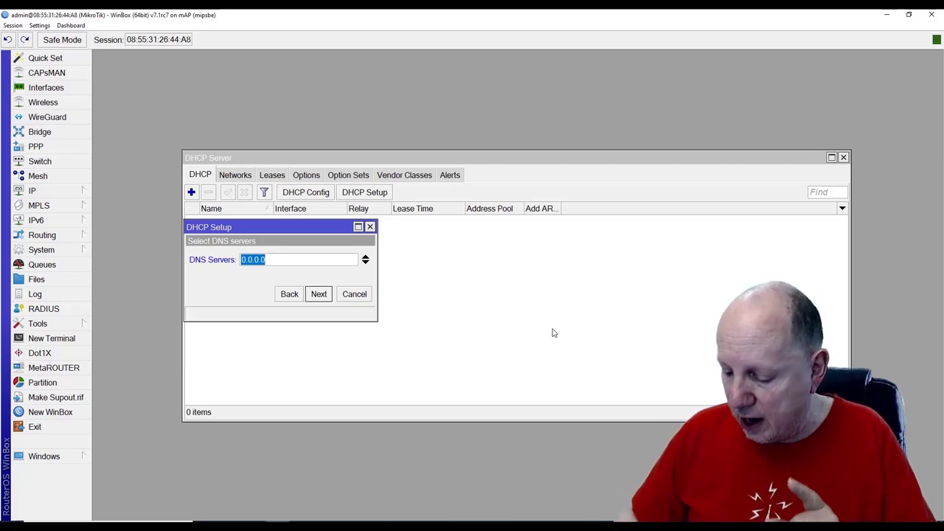
Enter DNS servers 192.168.100.1 and 8.8.8.8, keep the 00:10:00 lease, and finish setup
type("192.16")
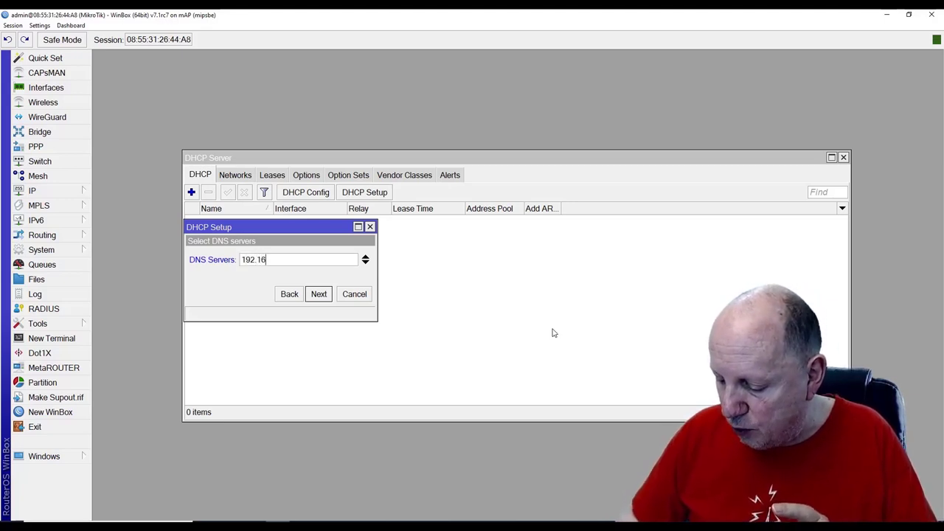
type("8.100.1")
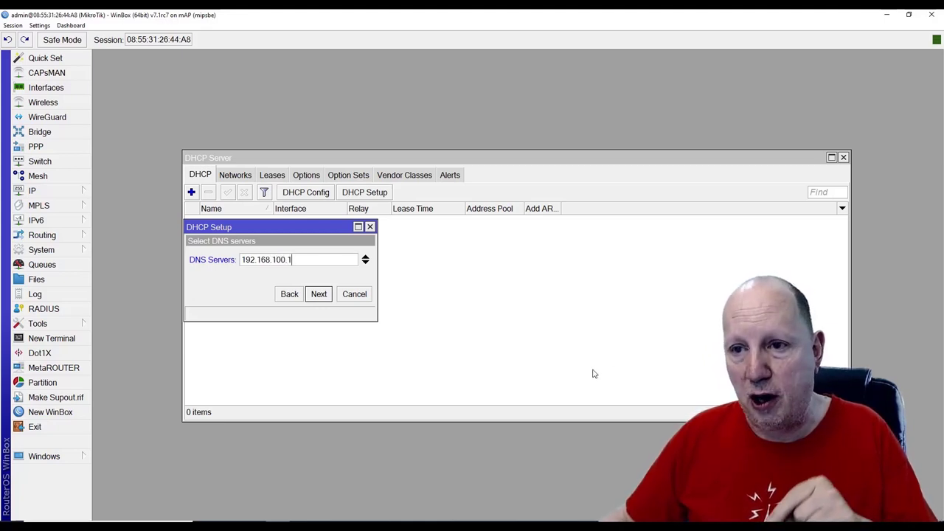
left_click(365, 263)
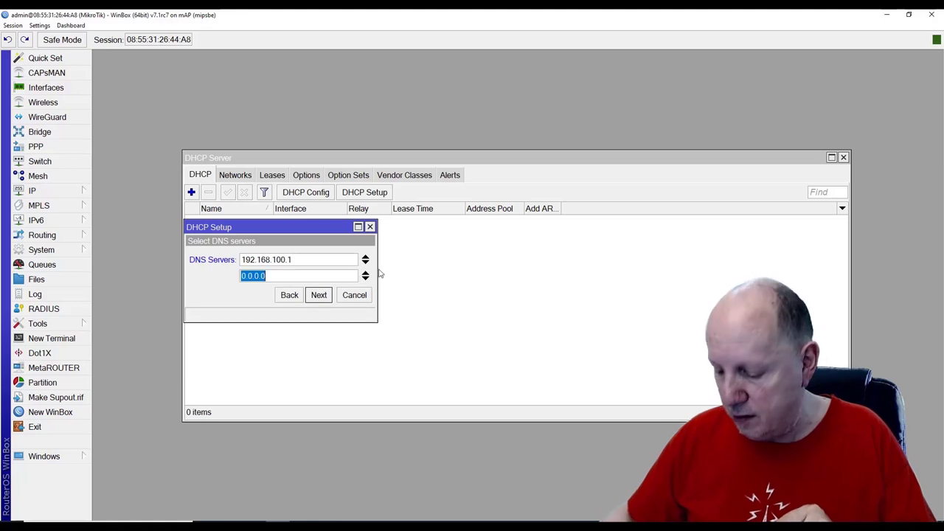
type("8.8.8.8")
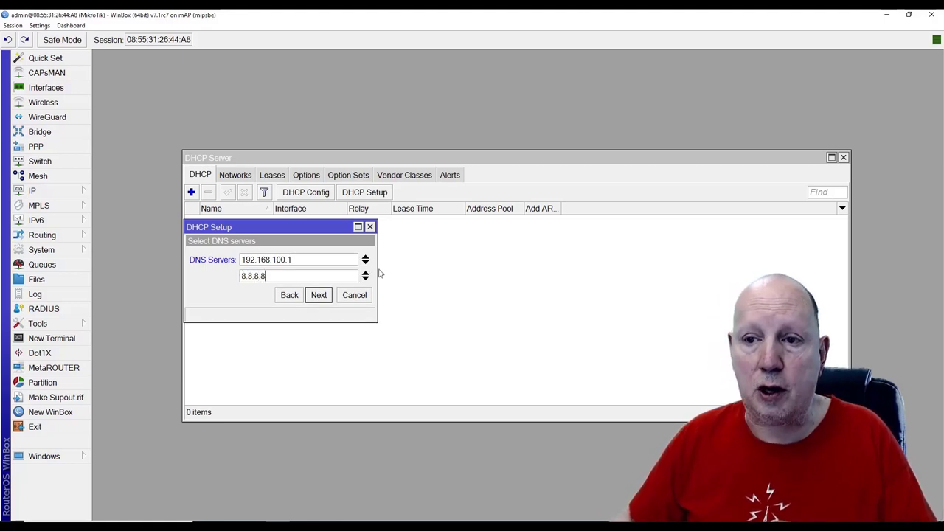
left_click(321, 296)
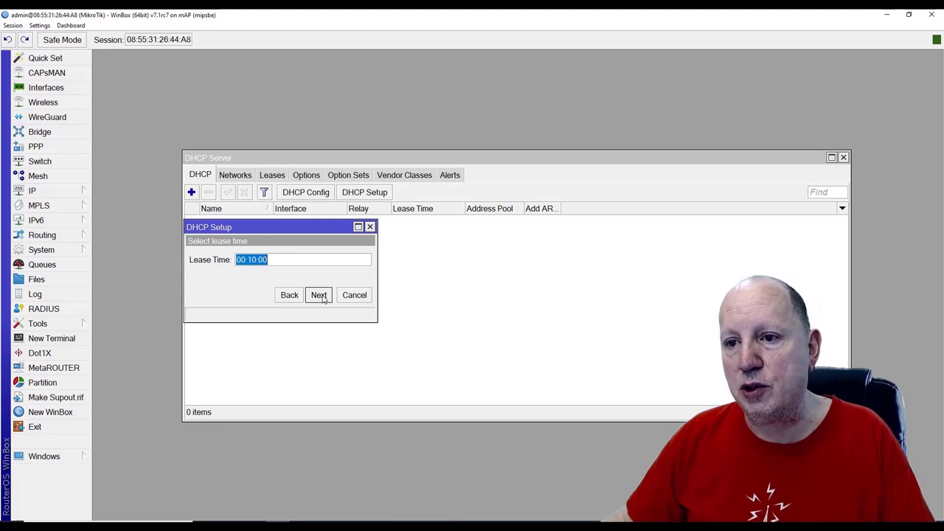
left_click(320, 296)
left_click(522, 282)
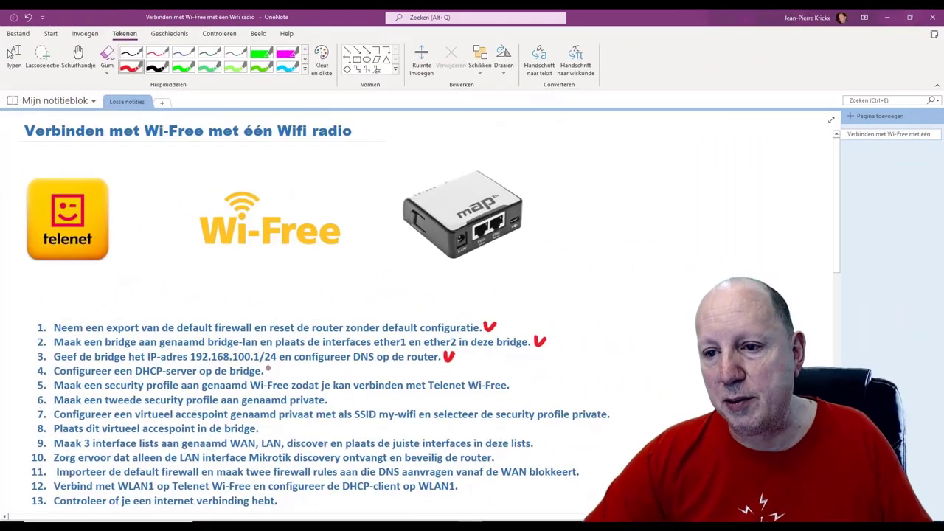
Draw a red check mark after item 4, the DHCP server on the bridge
left_click_drag(268, 368, 279, 364)
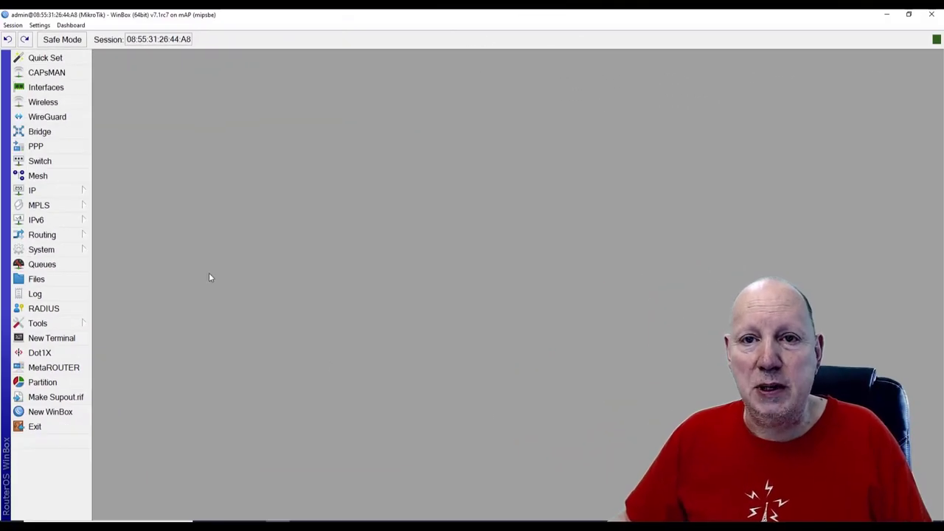
Start a new wireless security profile named profile-wi-free
left_click(57, 104)
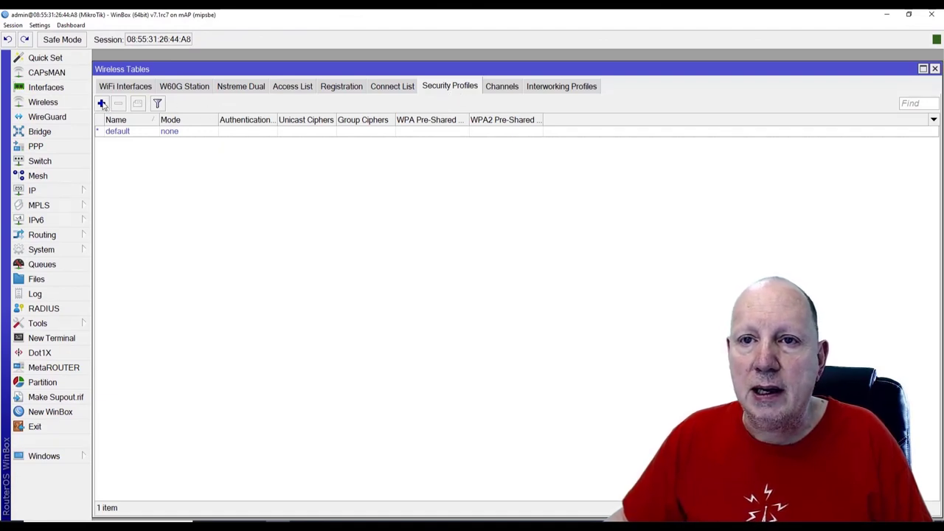
left_click(101, 103)
left_click(283, 186)
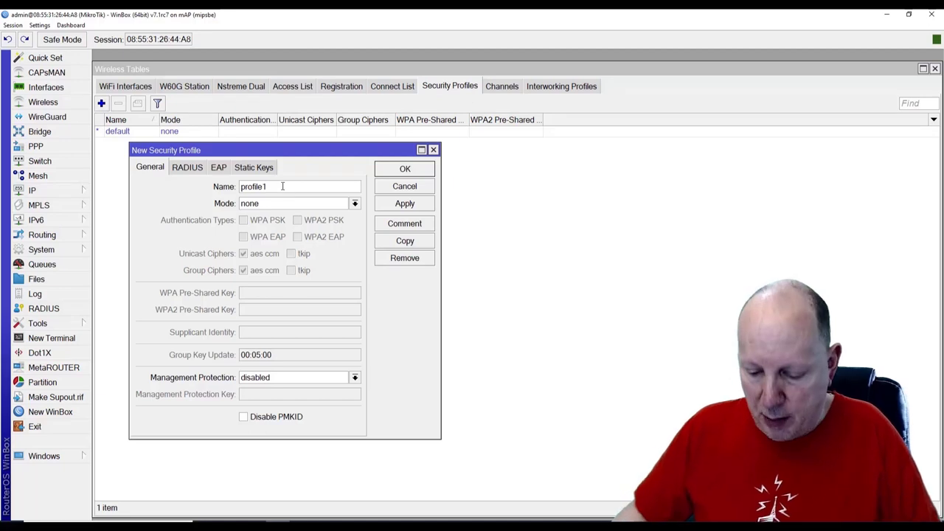
key("BackSpace")
type("-")
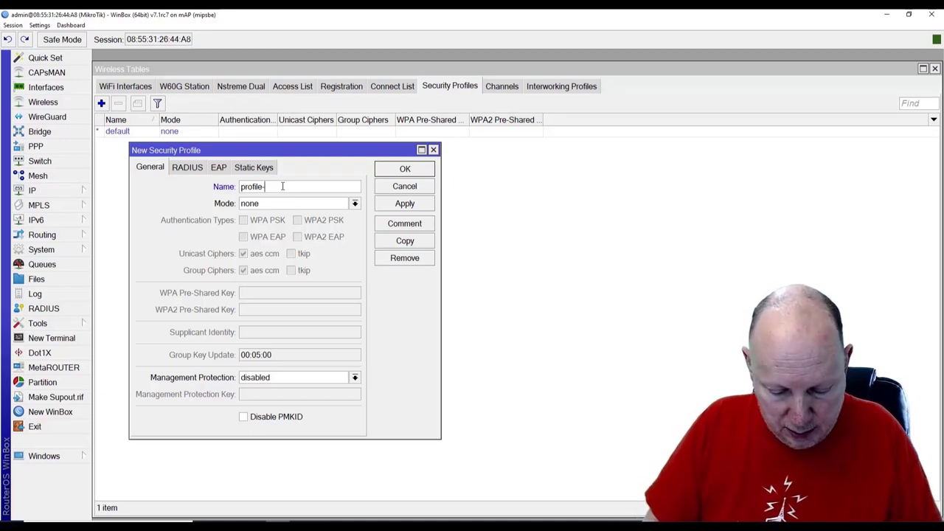
type("wi")
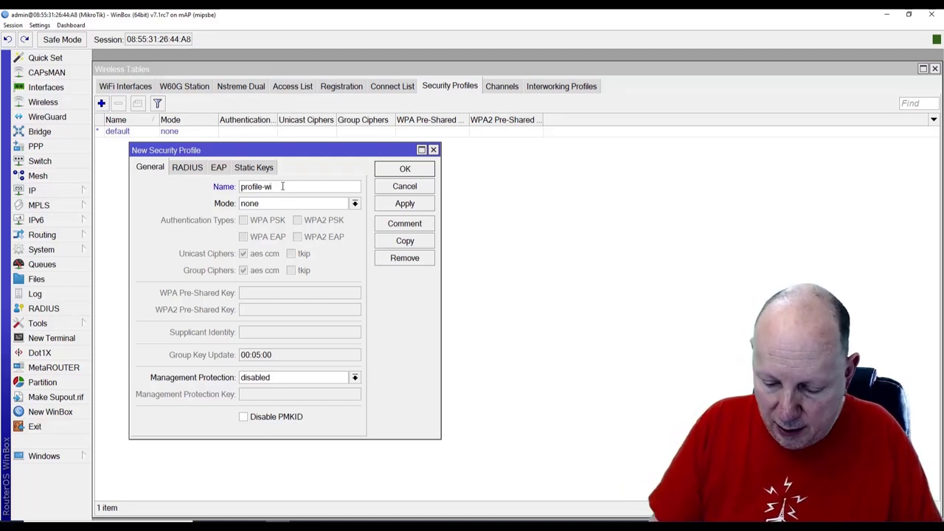
type("-free")
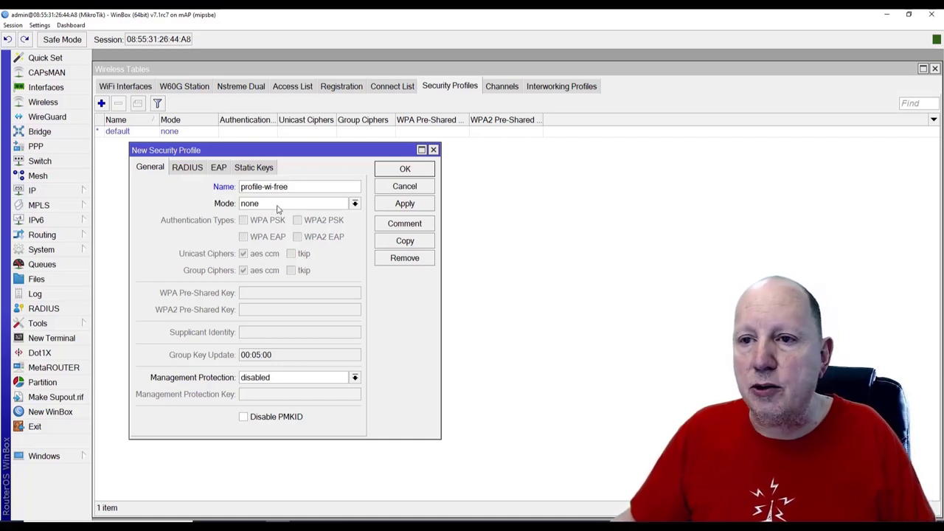
Set dynamic keys, WPA2 EAP, tkip unicast and group ciphers, and the supplicant identity e-mail; apply
left_click(277, 206)
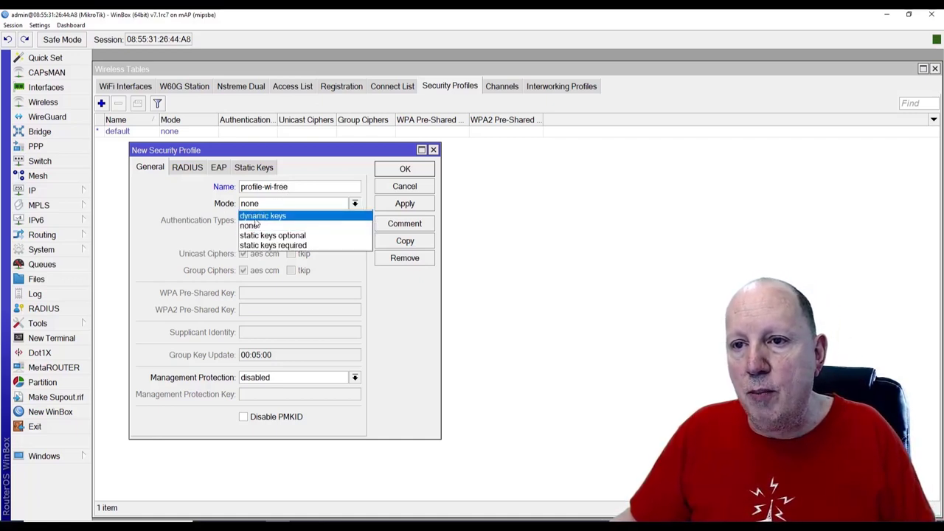
left_click(271, 217)
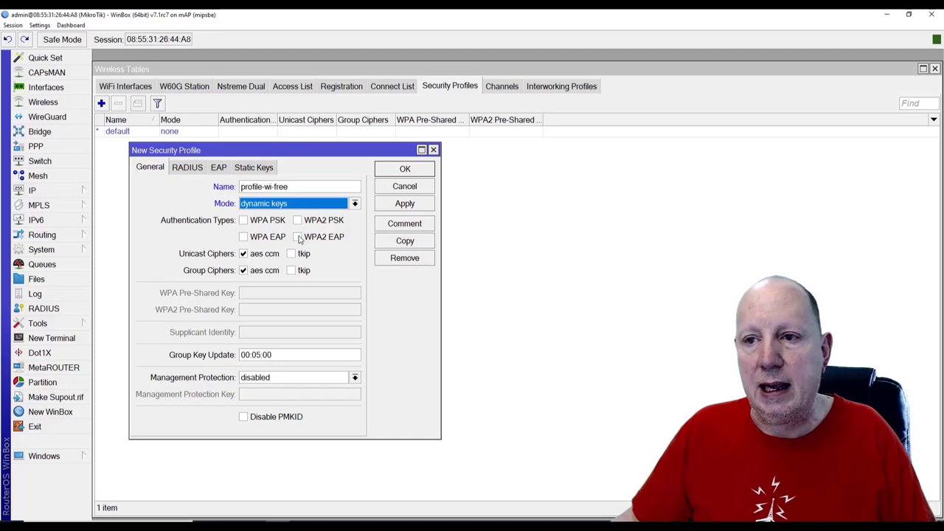
left_click(298, 237)
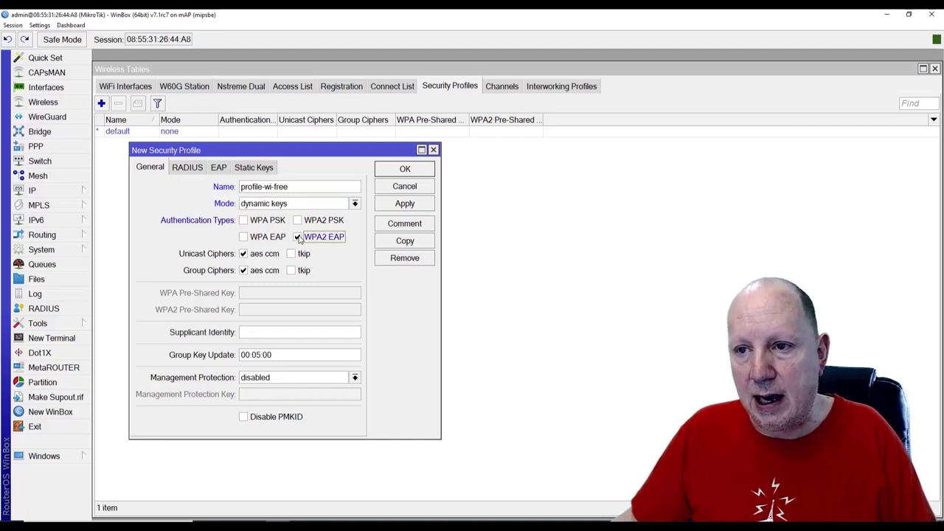
left_click(291, 254)
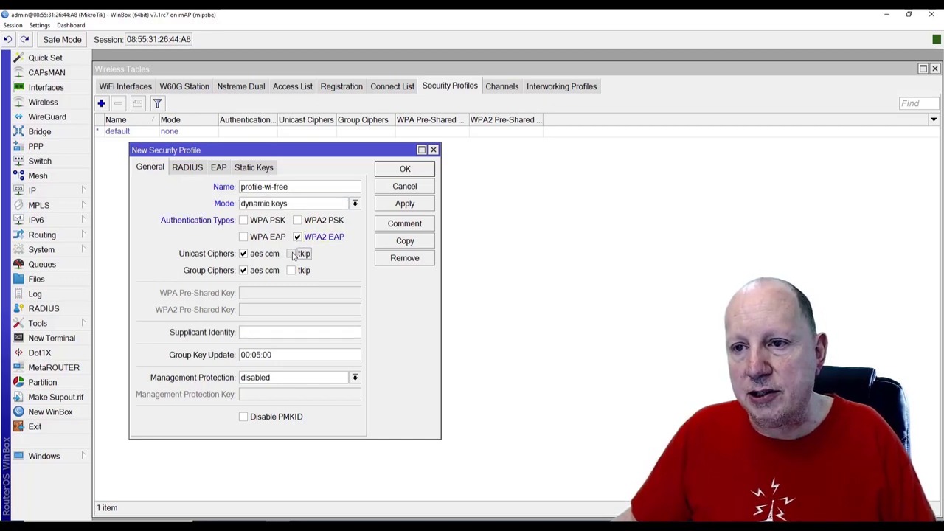
left_click(291, 270)
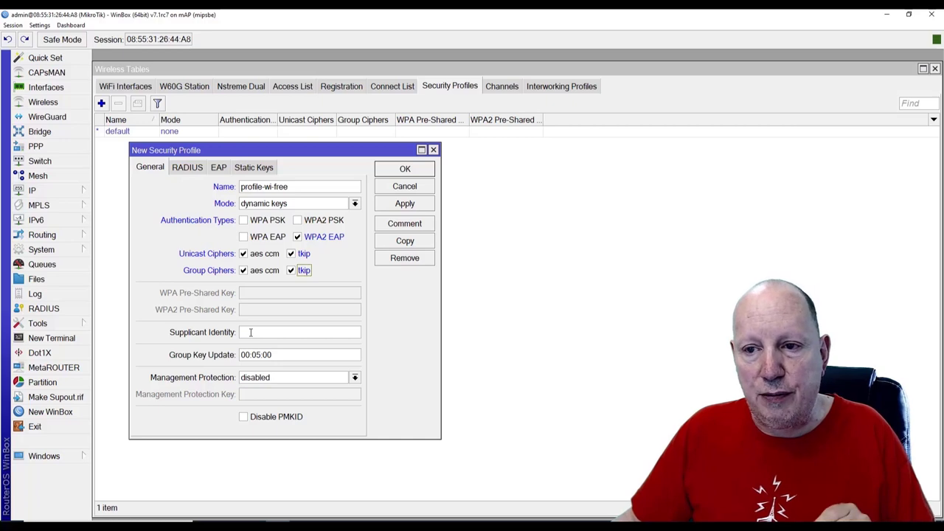
left_click(251, 332)
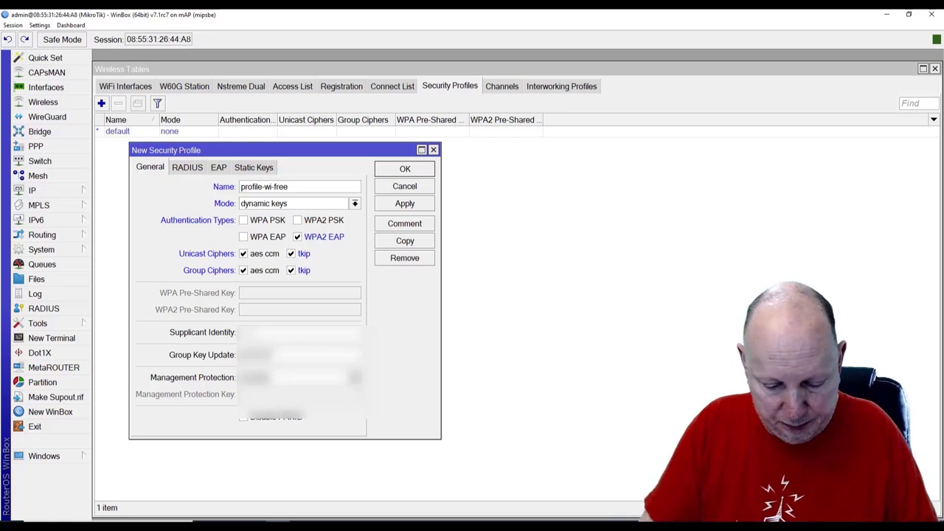
type("freeradius")
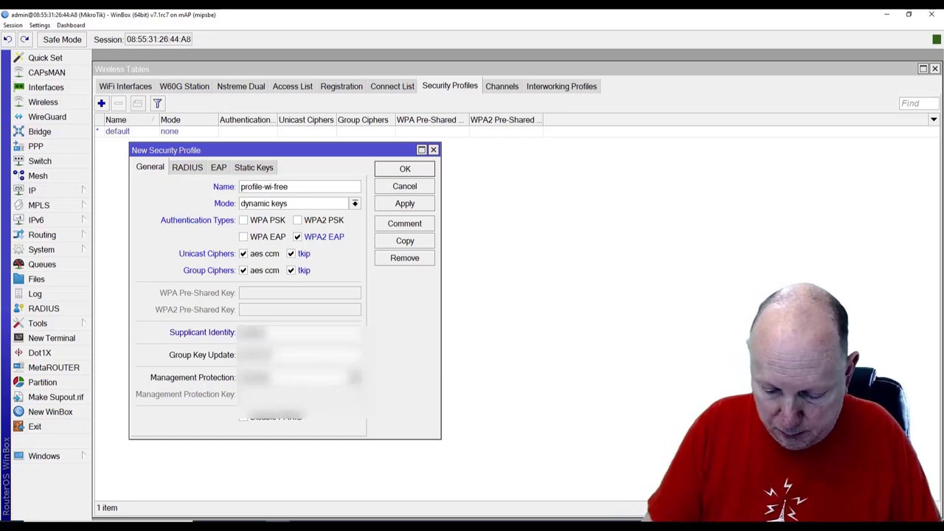
type("01")
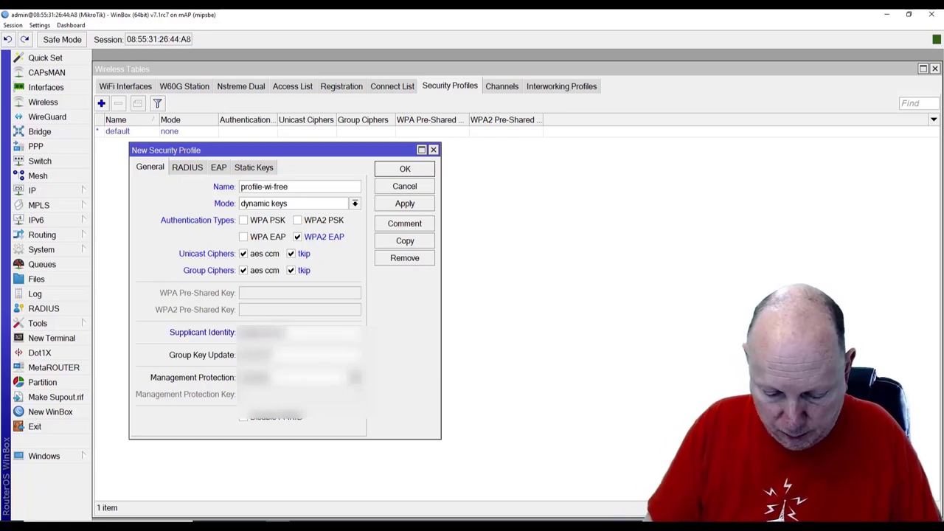
type("ab")
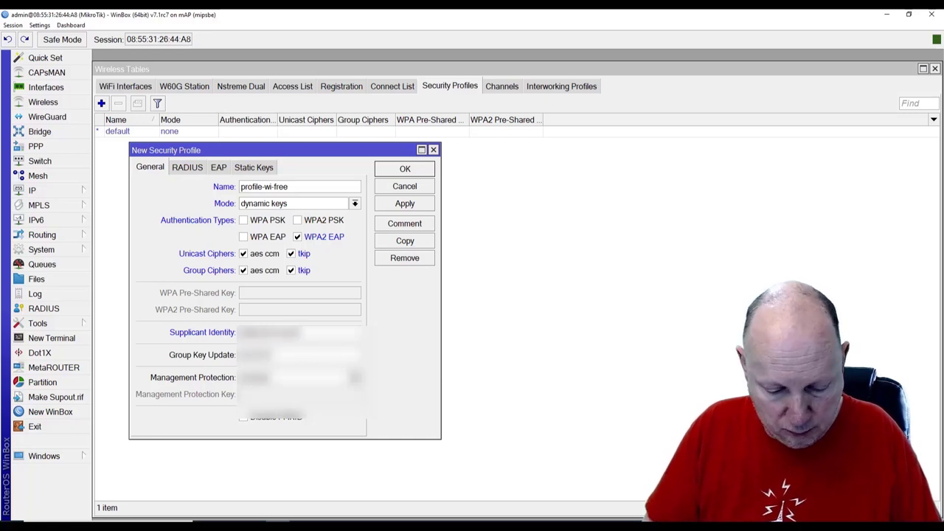
type("@domain")
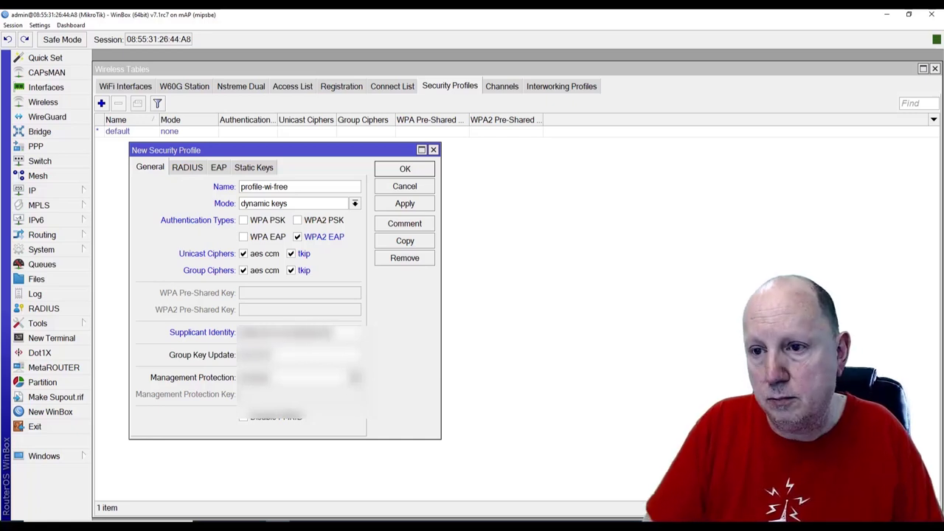
type(".com")
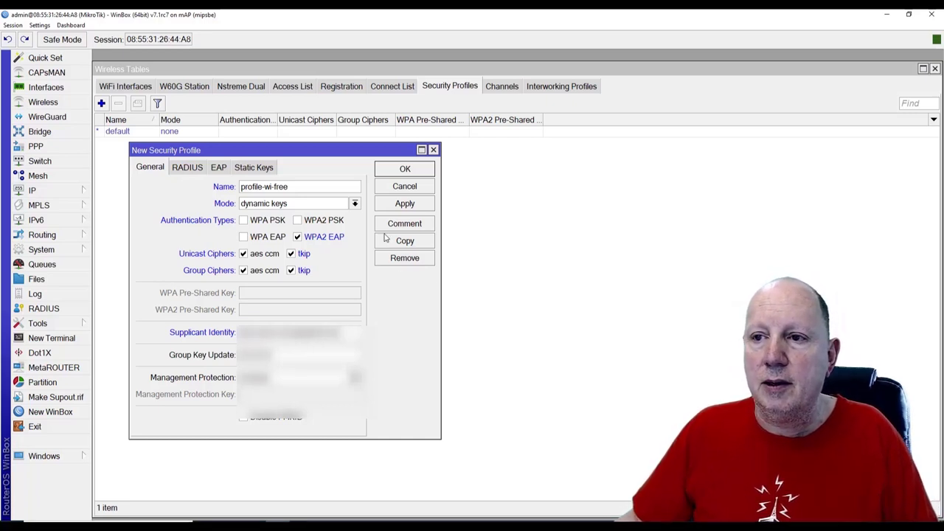
left_click(405, 204)
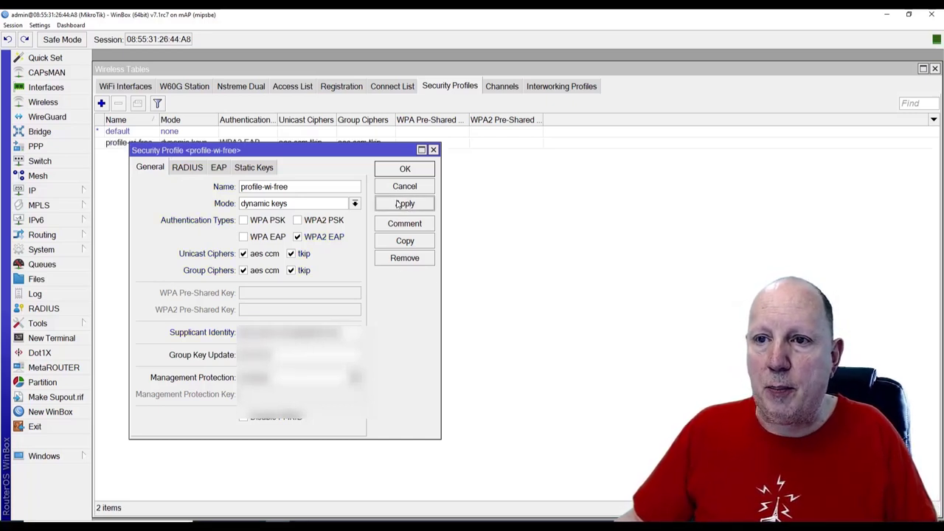
Set the EAP method to EAP TTLS MSCHAPv2 with the account's MSCHAPv2 username and password
left_click(219, 168)
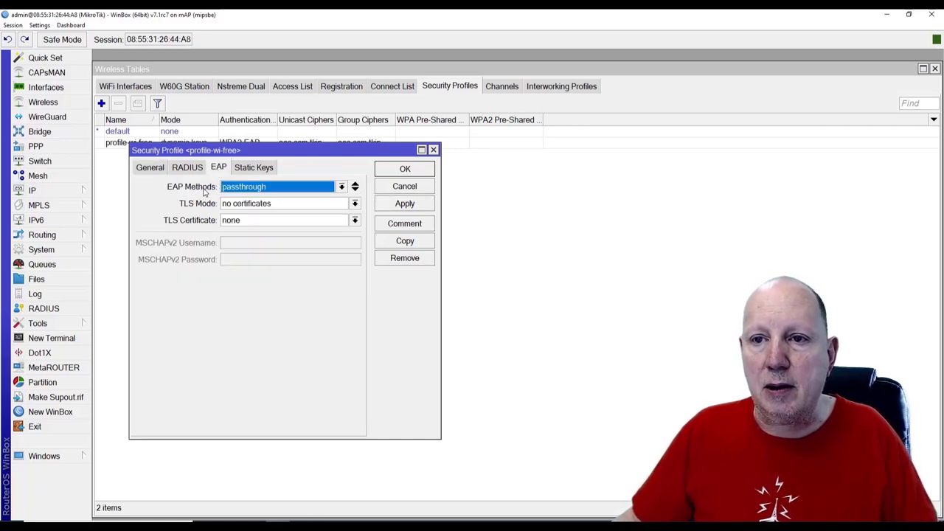
left_click(342, 187)
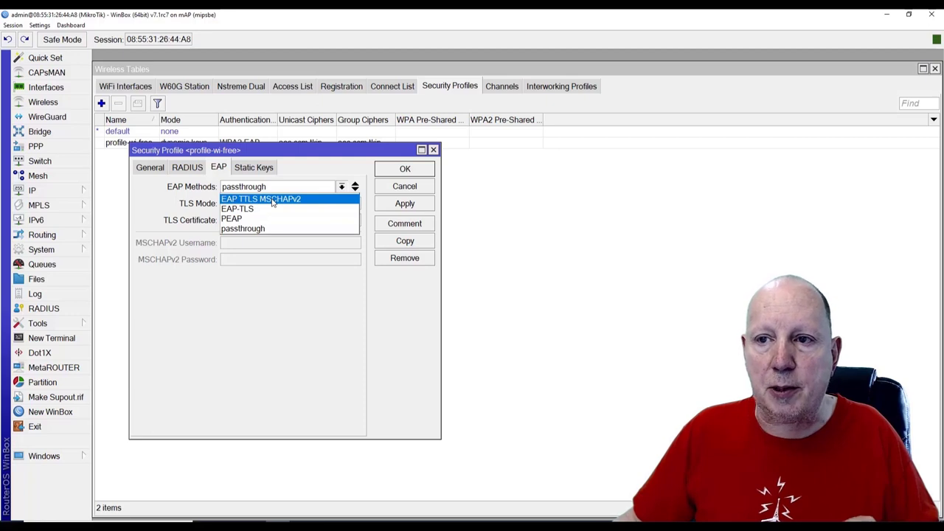
left_click(273, 200)
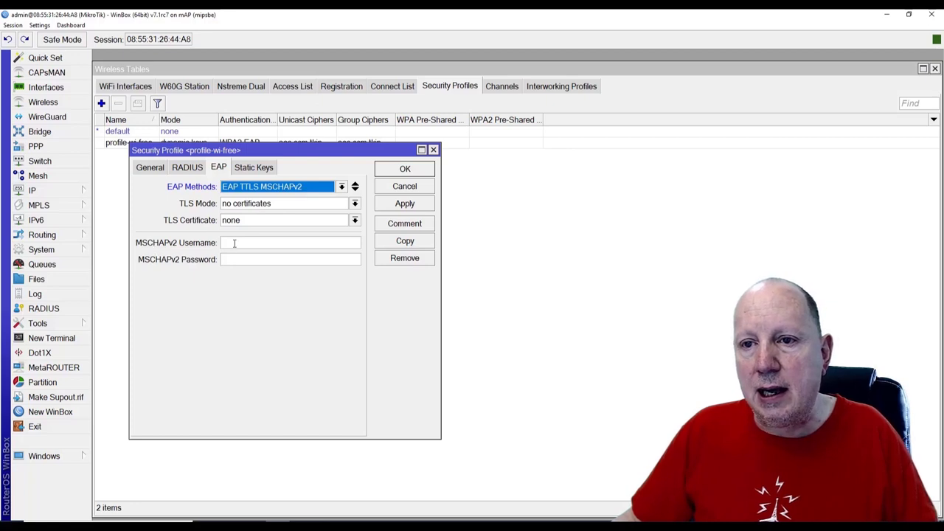
left_click(234, 243)
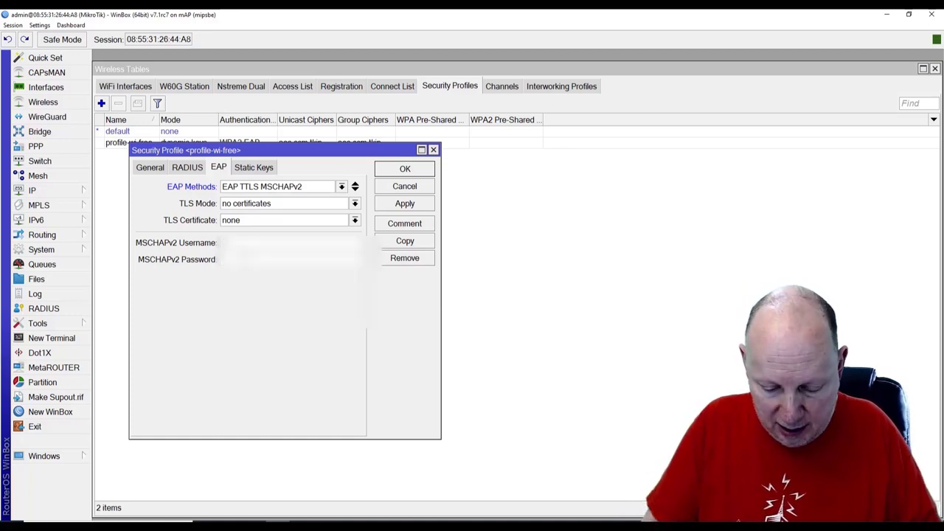
type("test")
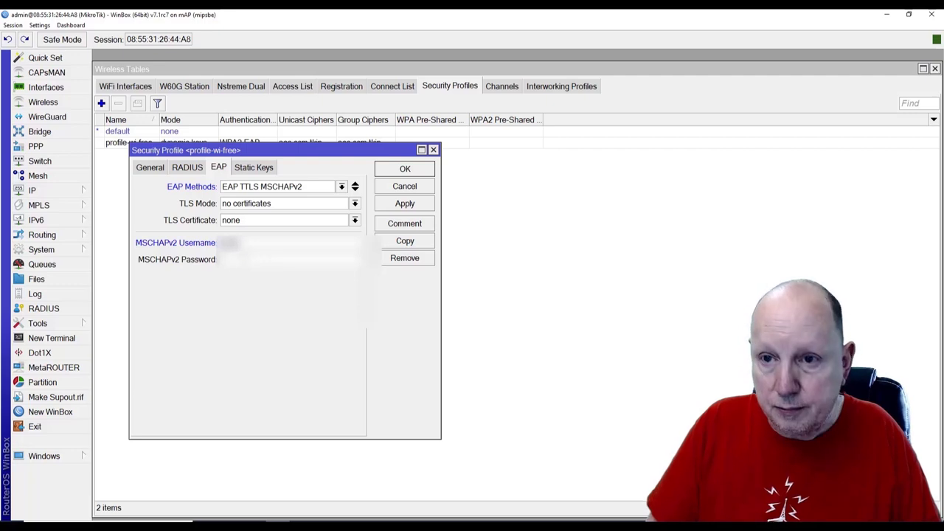
type("user")
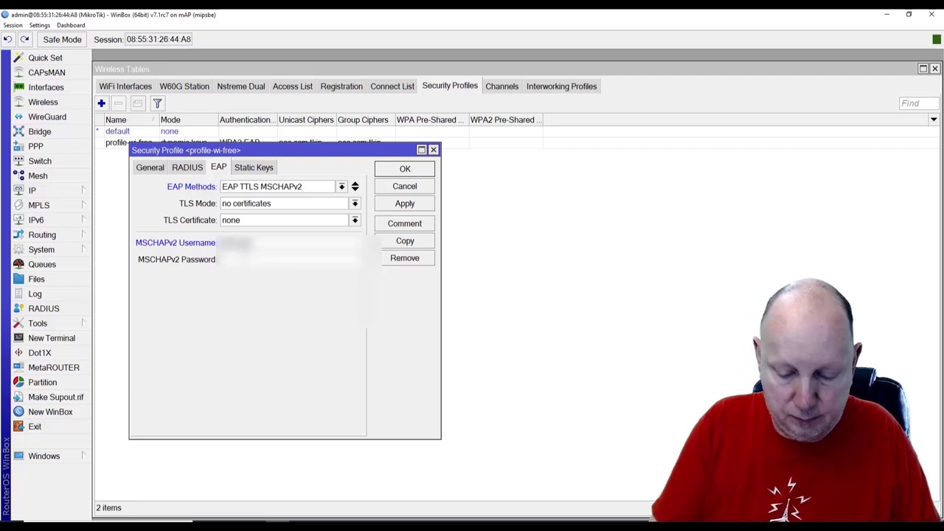
type("name")
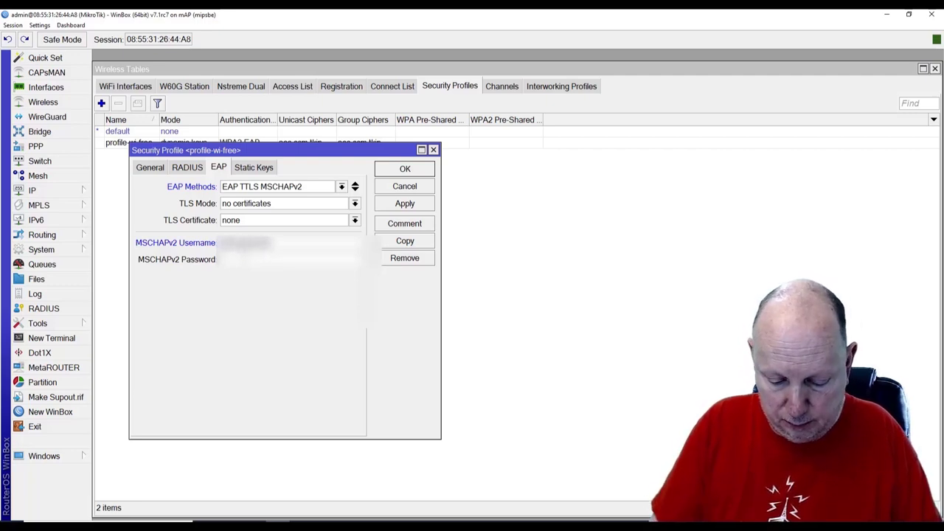
type("@domain")
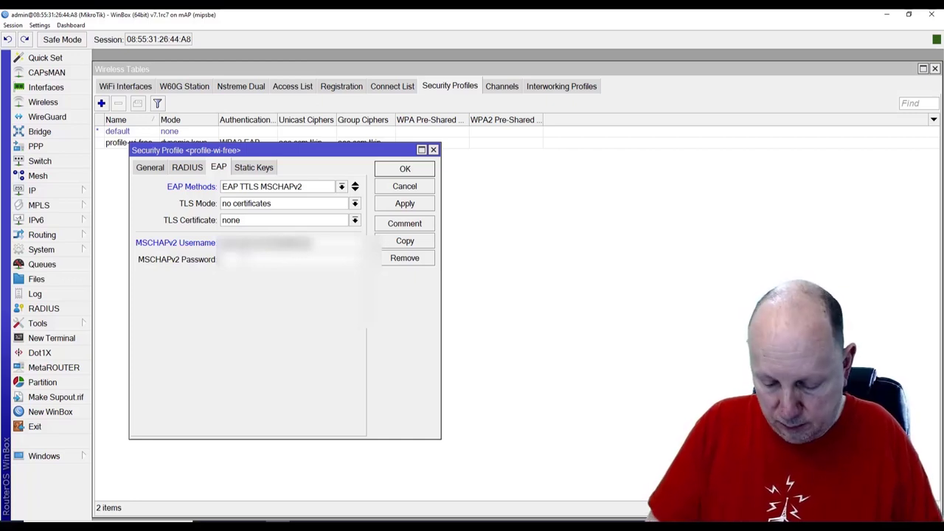
type("om")
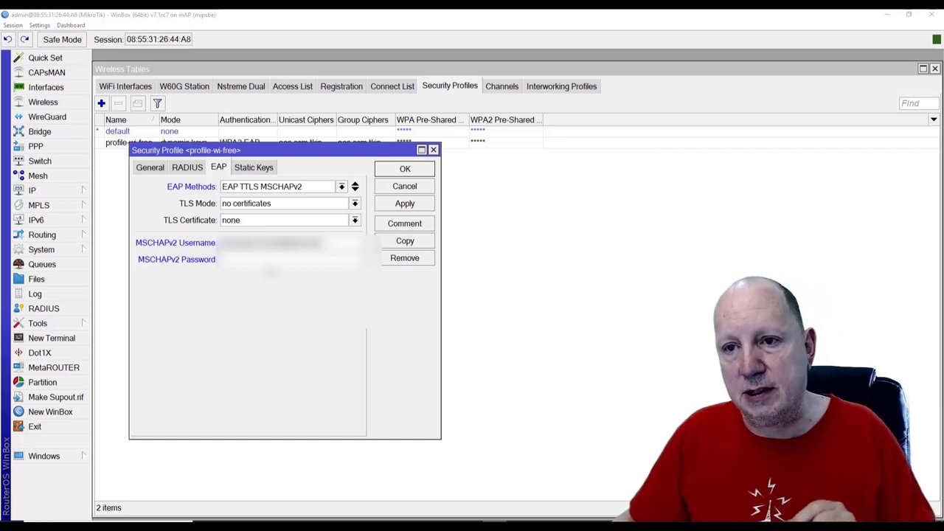
type("********")
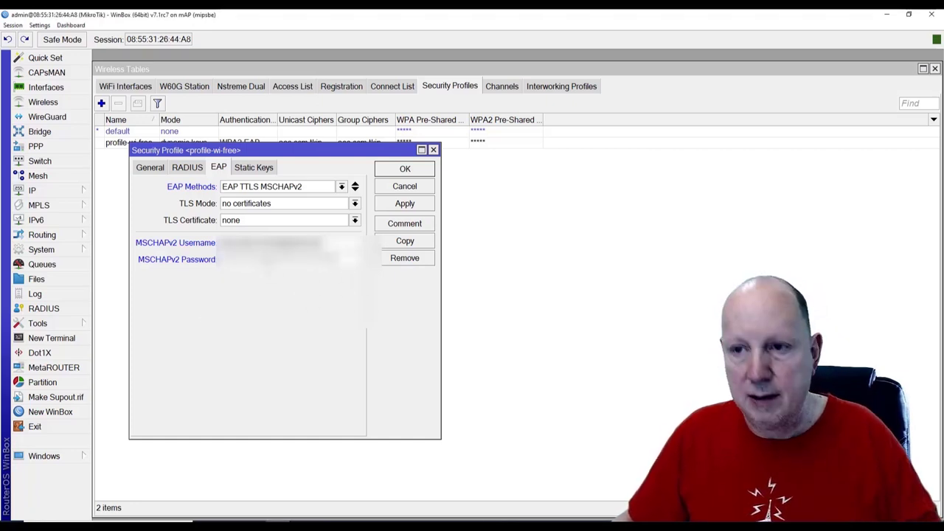
left_click(401, 206)
left_click(405, 170)
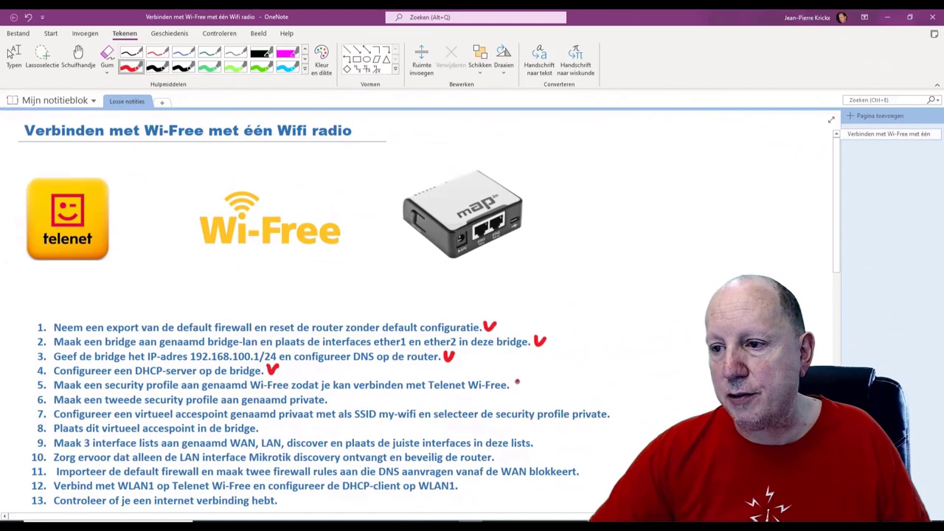
Draw a red check mark after step 5 on the OneNote checklist
left_click_drag(517, 380, 532, 383)
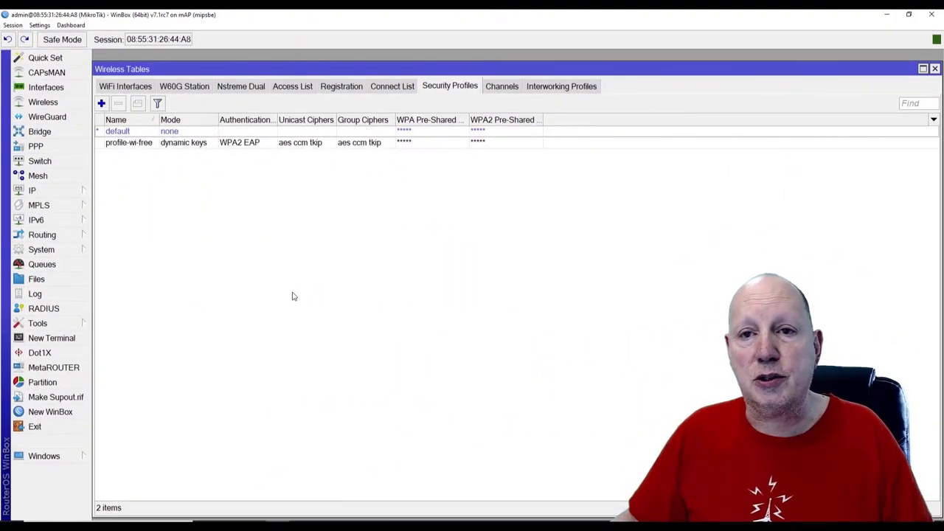
Create security profile profile-private using dynamic keys, WPA2 PSK and a pre-shared key, and apply it
left_click(101, 103)
left_click(271, 186)
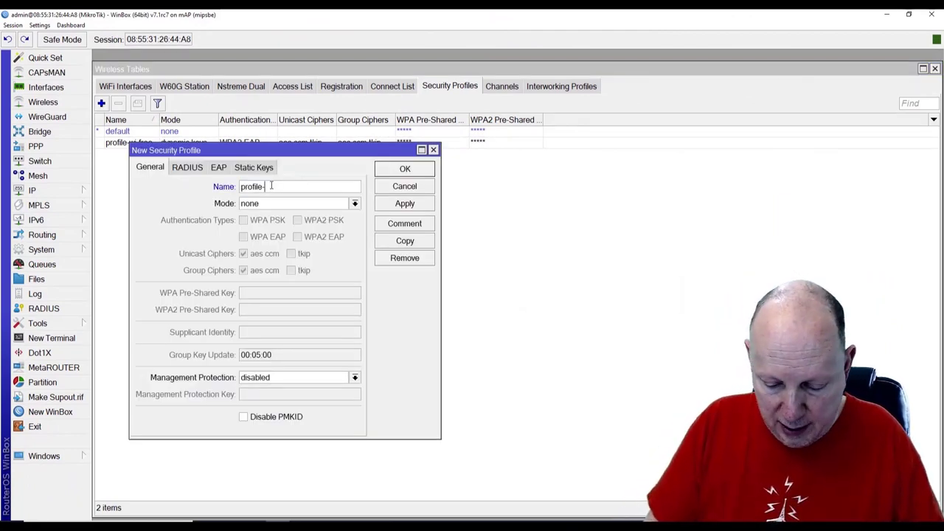
type("-private")
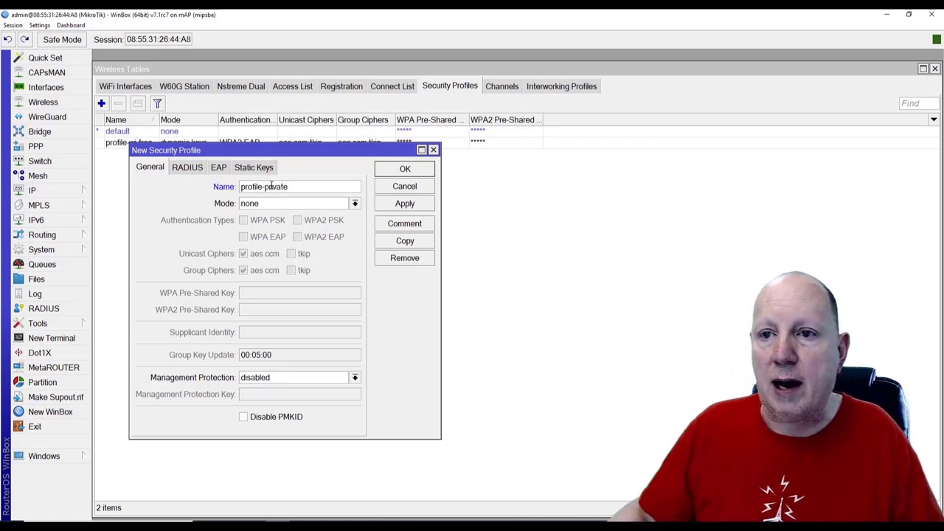
left_click(258, 204)
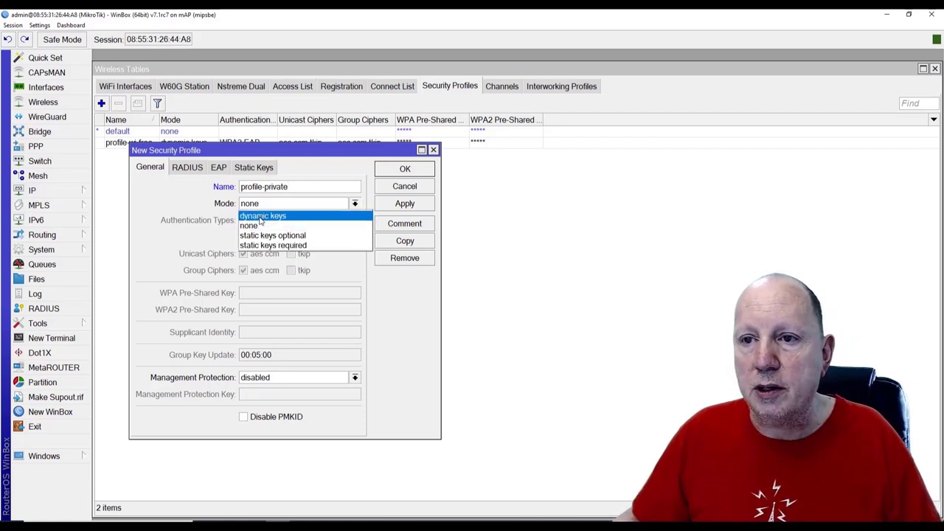
left_click(260, 216)
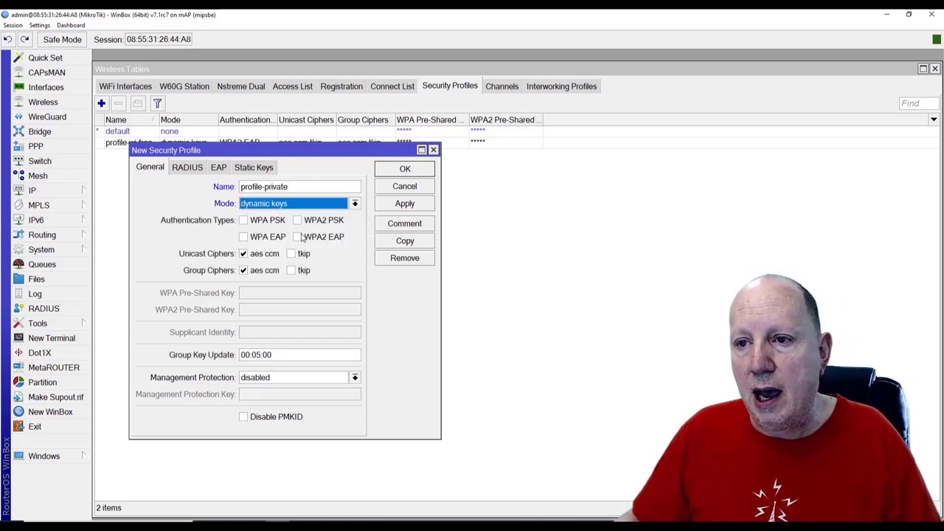
left_click(298, 220)
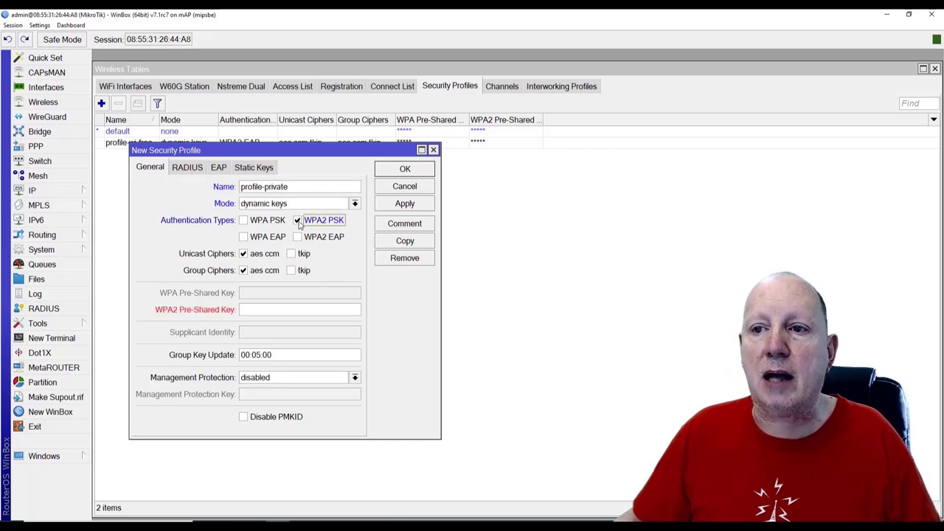
left_click(260, 309)
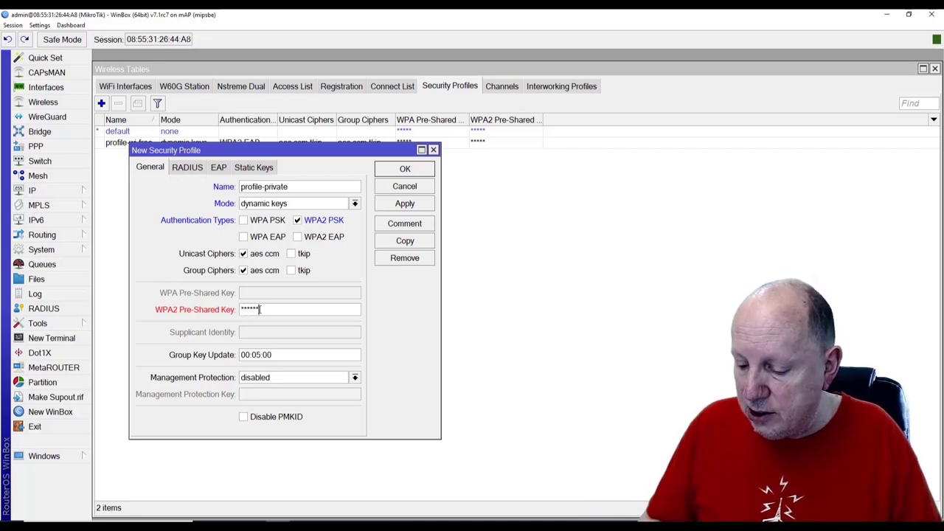
type("d")
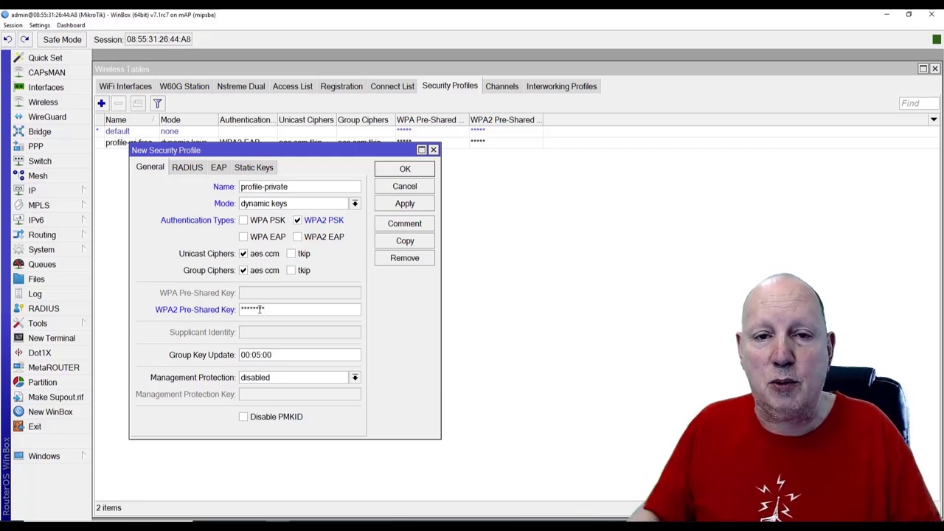
left_click(418, 205)
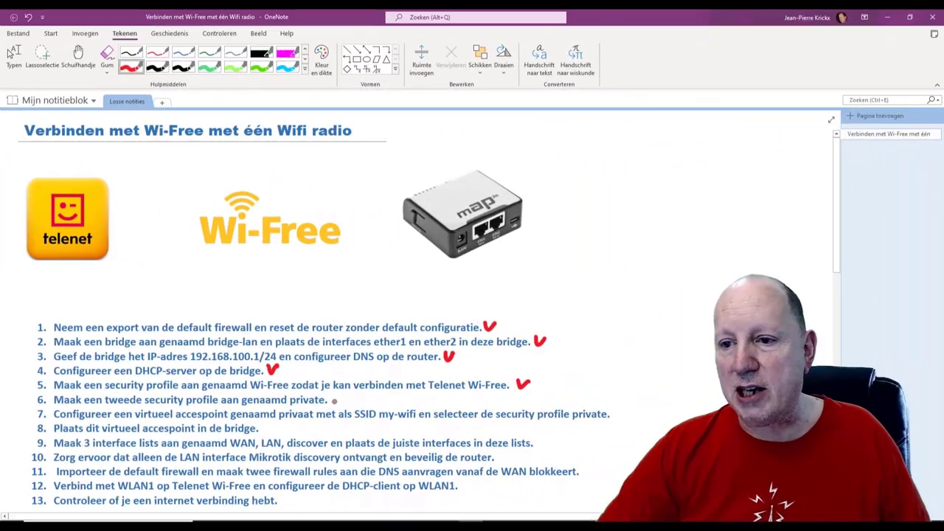
Tick step 6 in red, then show WinBox's WiFi interfaces and the add menu
mouse_move(330, 396)
left_mouse_down()
mouse_move(336, 404)
mouse_move(344, 394)
left_mouse_up()
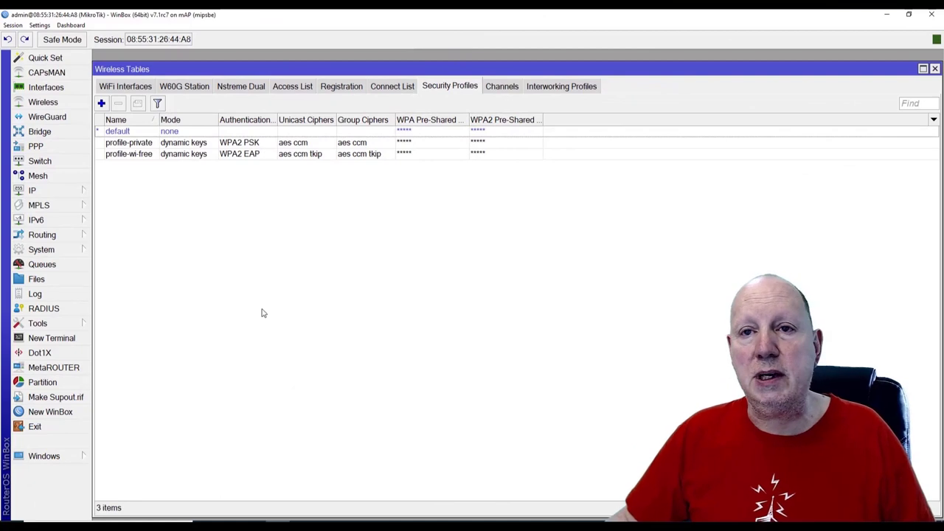
left_click(123, 87)
left_click(105, 104)
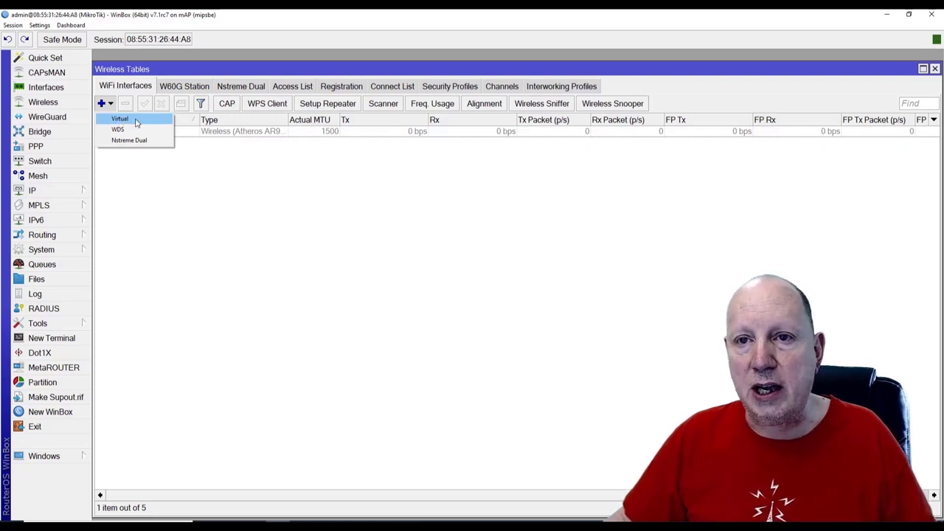
Add a virtual wireless interface on wlan1 and rename it wlan-private
left_click(135, 119)
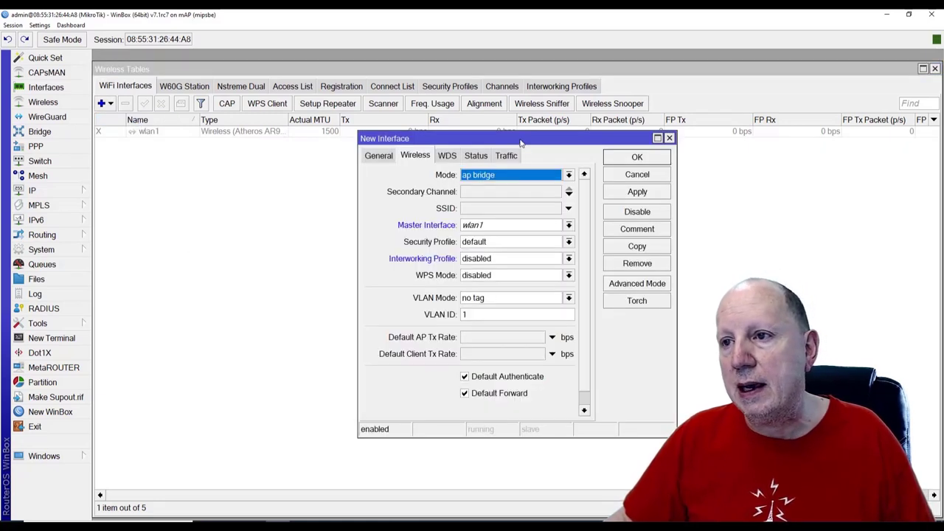
left_click_drag(520, 139, 271, 158)
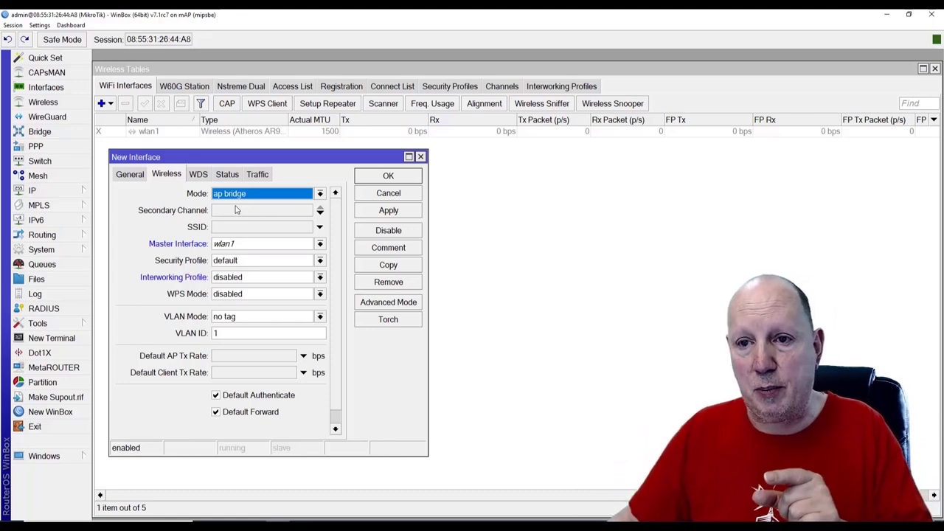
left_click(130, 175)
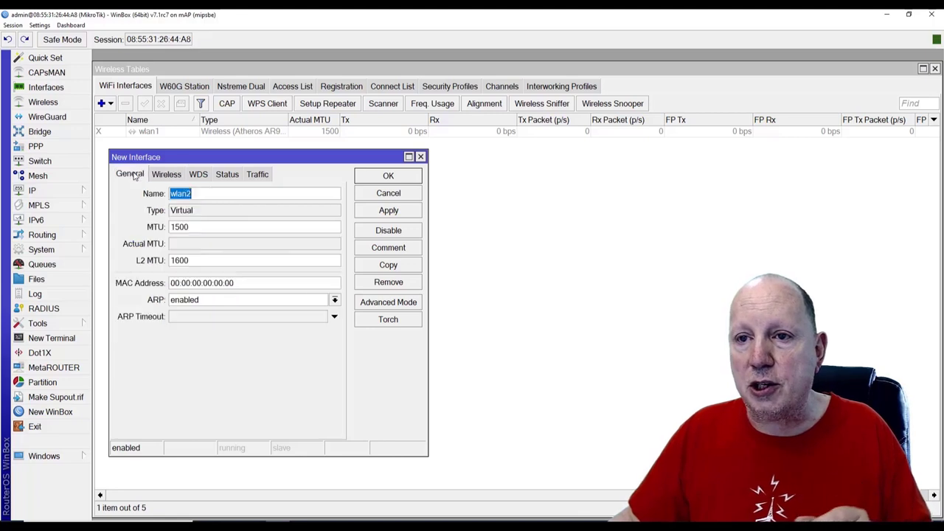
left_click(204, 194)
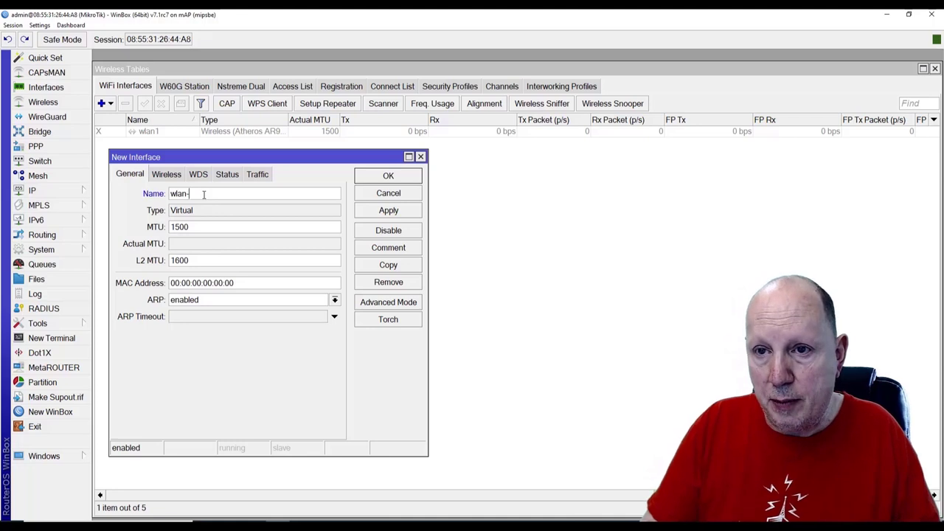
type("-private")
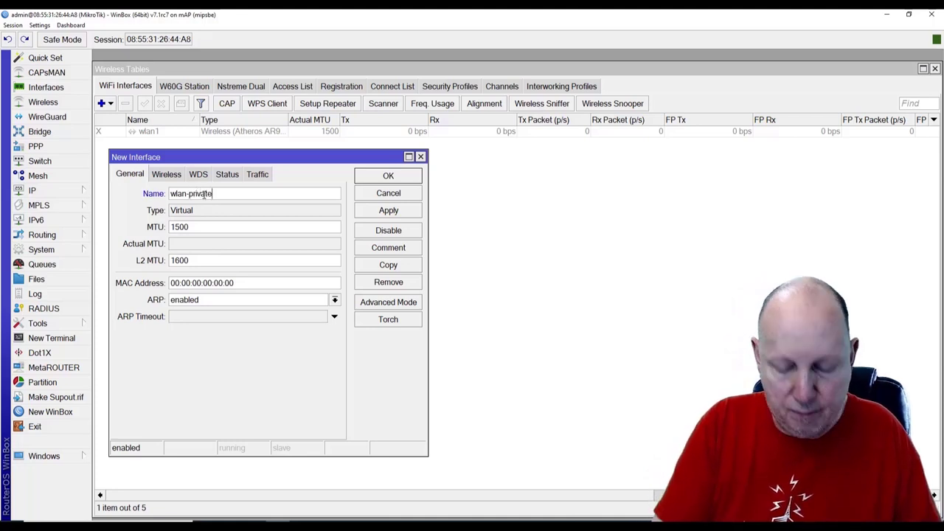
left_click(174, 175)
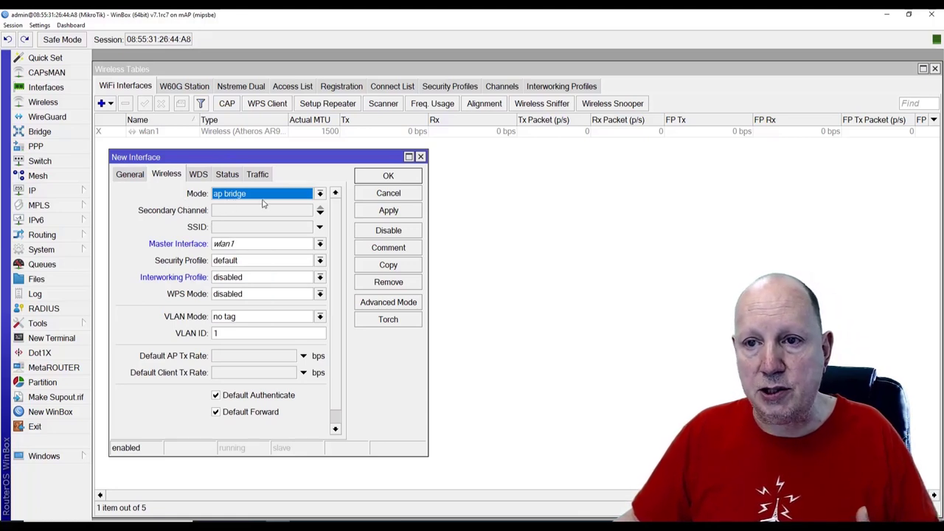
Give wlan-private SSID my-wifi and security profile profile-private, then apply and close
left_click(255, 227)
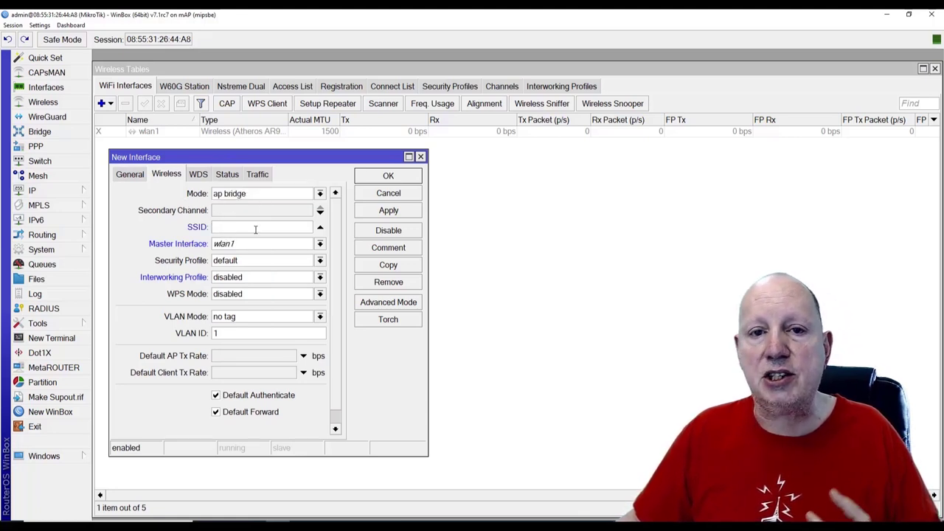
type("my")
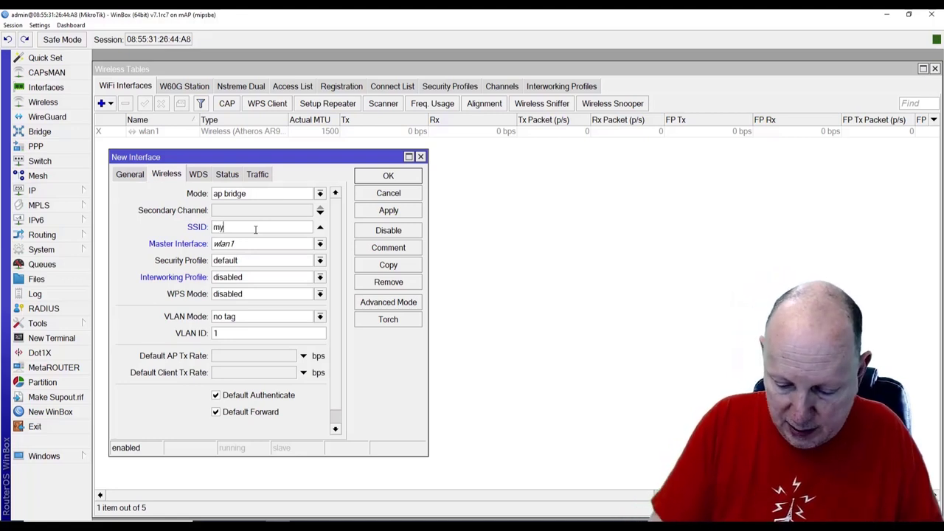
type("-wifi")
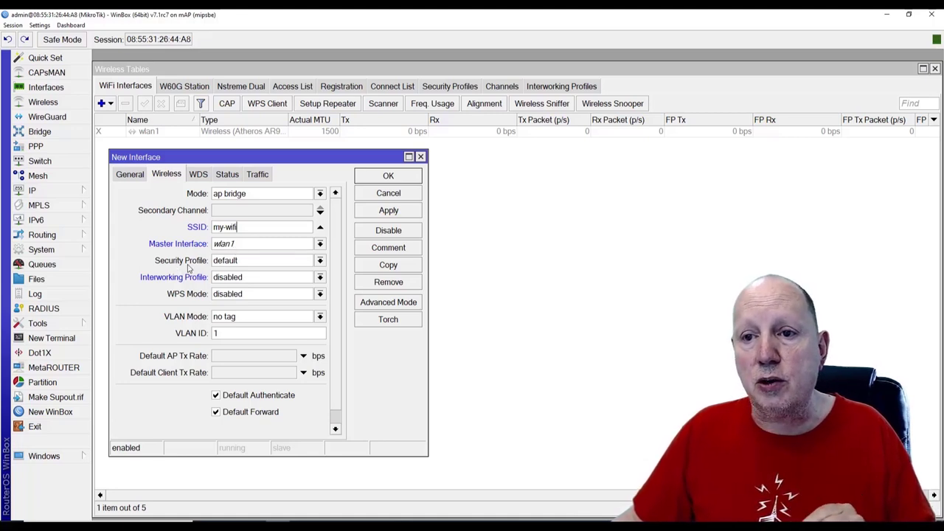
left_click(320, 261)
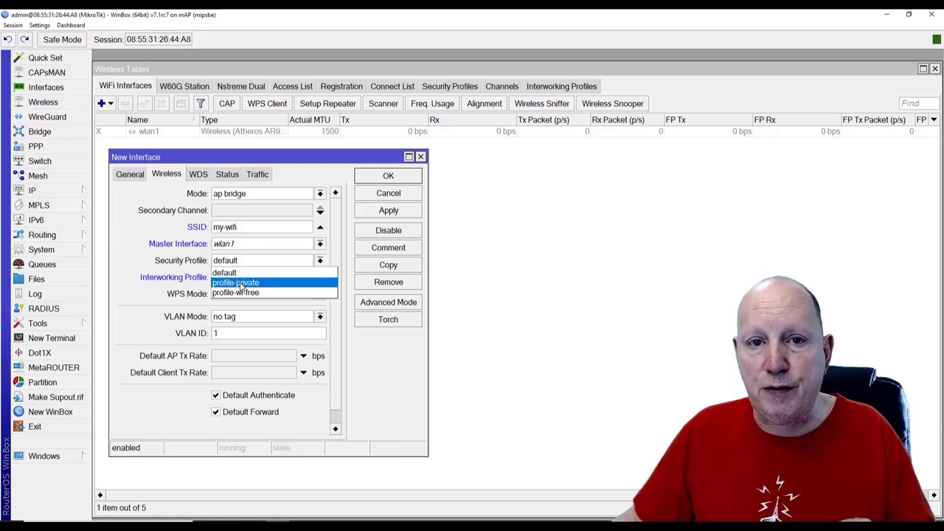
left_click(255, 282)
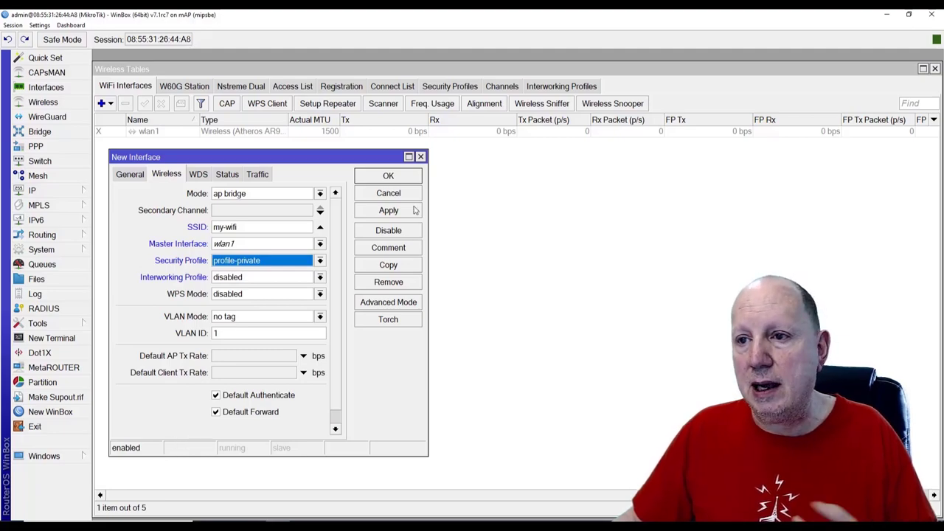
left_click(411, 211)
left_click(413, 178)
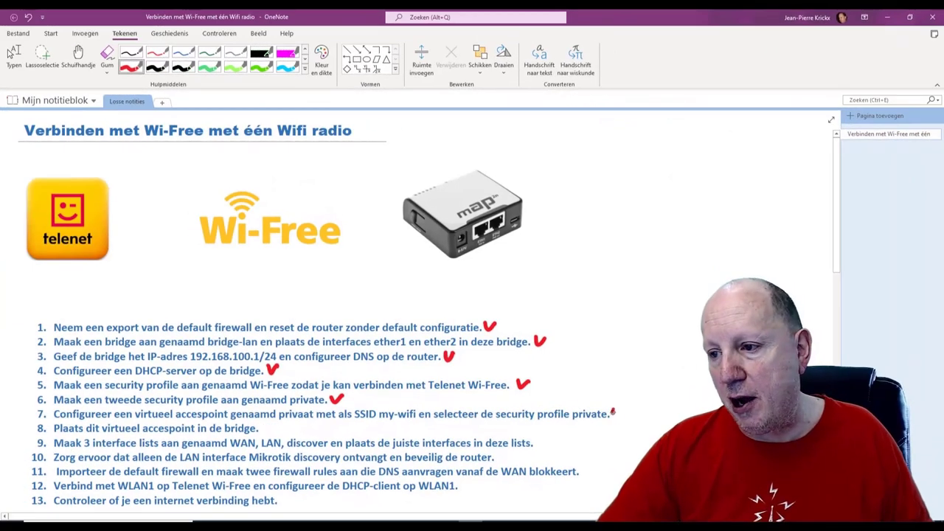
Draw a red check mark after item 7 on the OneNote checklist
left_click_drag(613, 412, 624, 408)
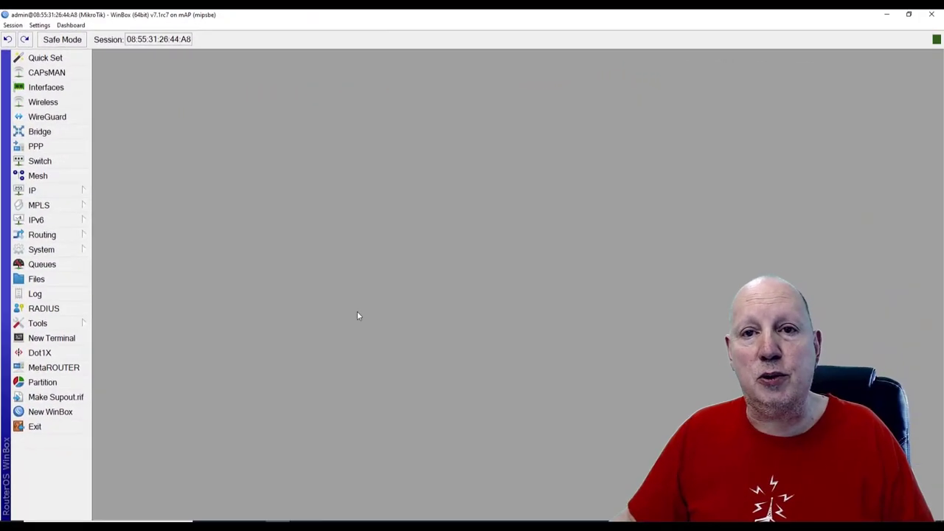
Add wlan-private as a new port of bridge-lan under Bridge > Ports
left_click(57, 132)
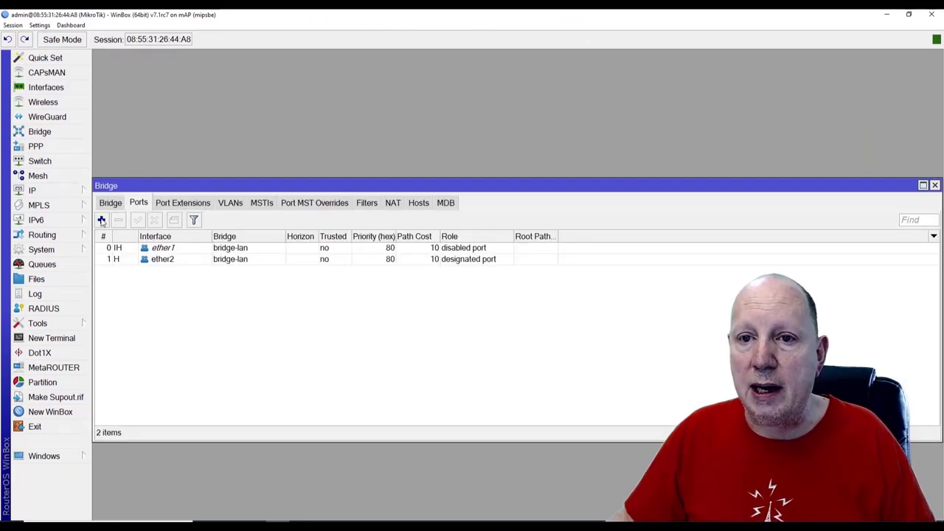
left_click(101, 220)
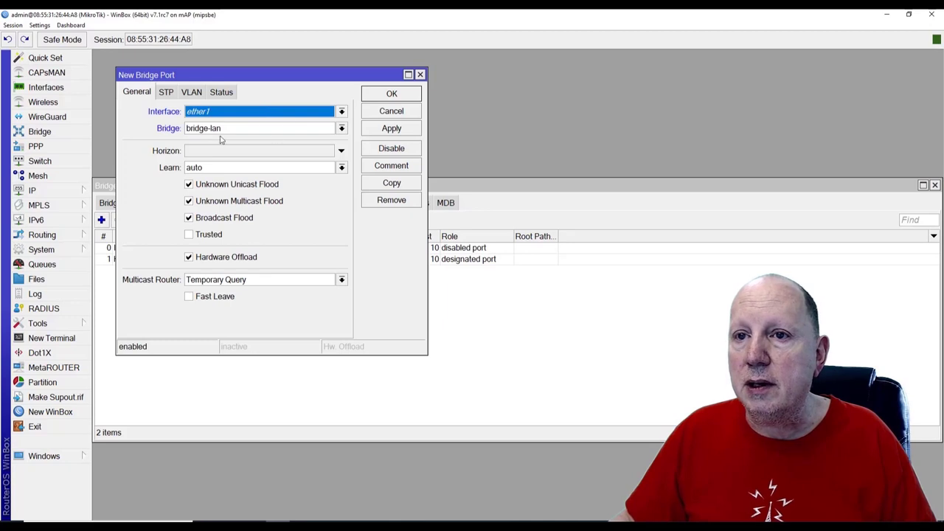
left_click(343, 111)
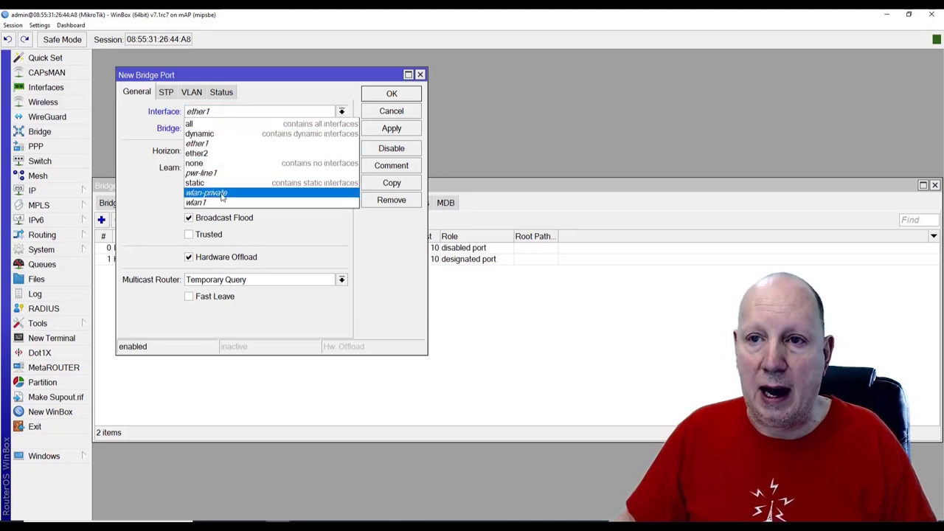
left_click(221, 194)
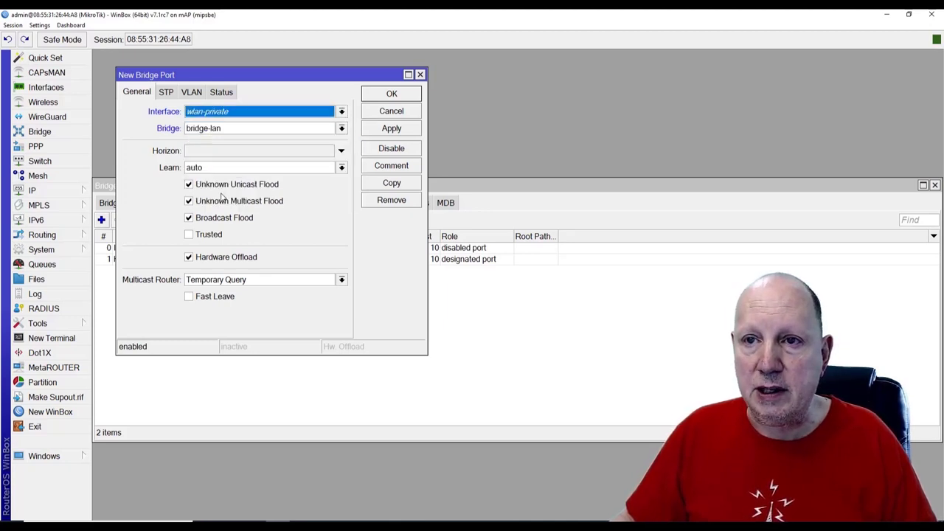
left_click(392, 129)
left_click(391, 94)
key("alt+Tab")
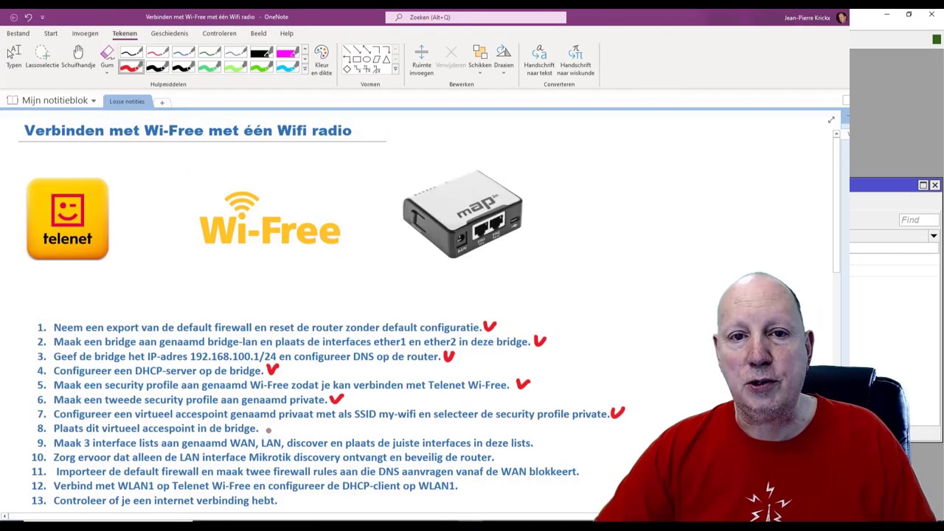
Tick step 8, the virtual AP in the bridge, with a red check
left_click_drag(263, 426, 273, 422)
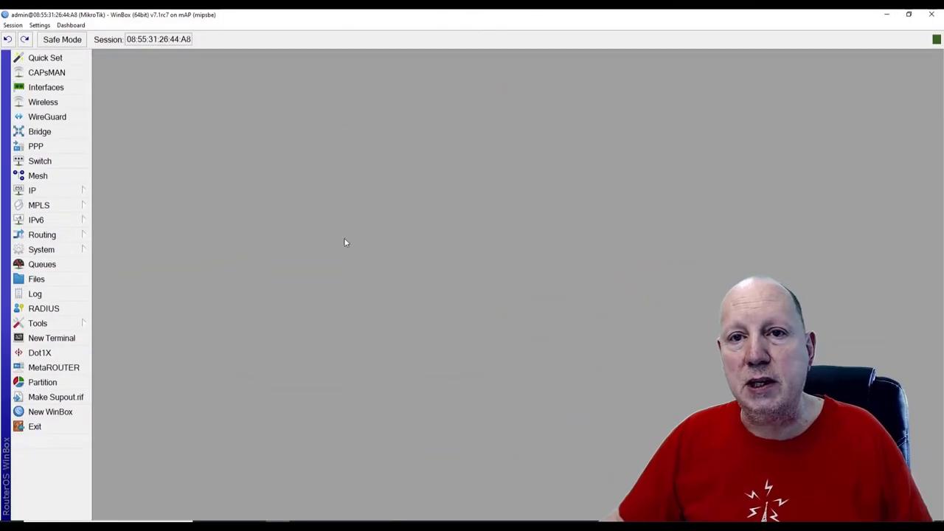
Open the Interface List's defined lists and add a list named WAN
left_click(58, 87)
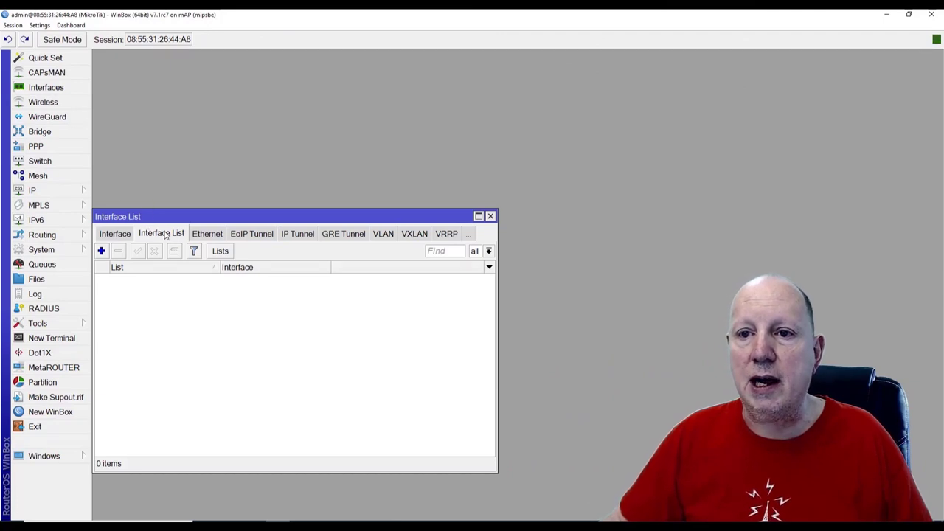
left_click_drag(173, 216, 181, 67)
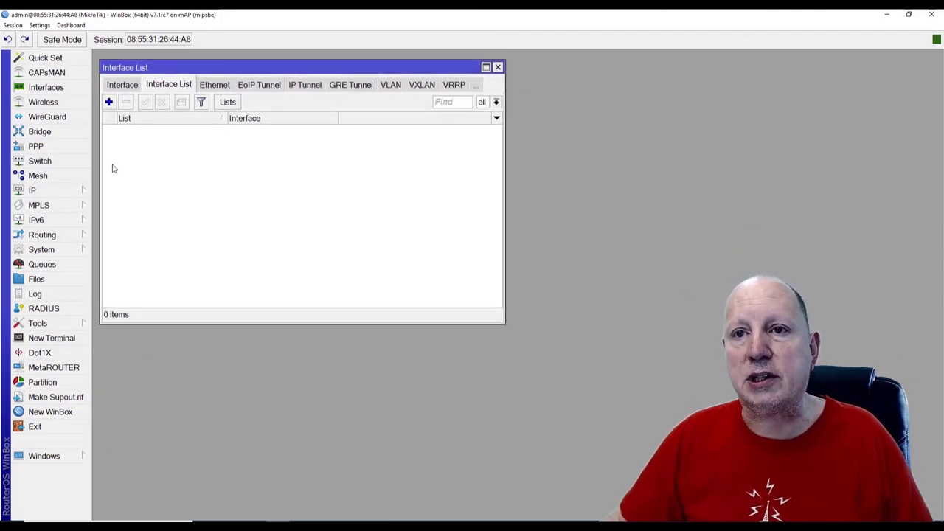
left_click(228, 103)
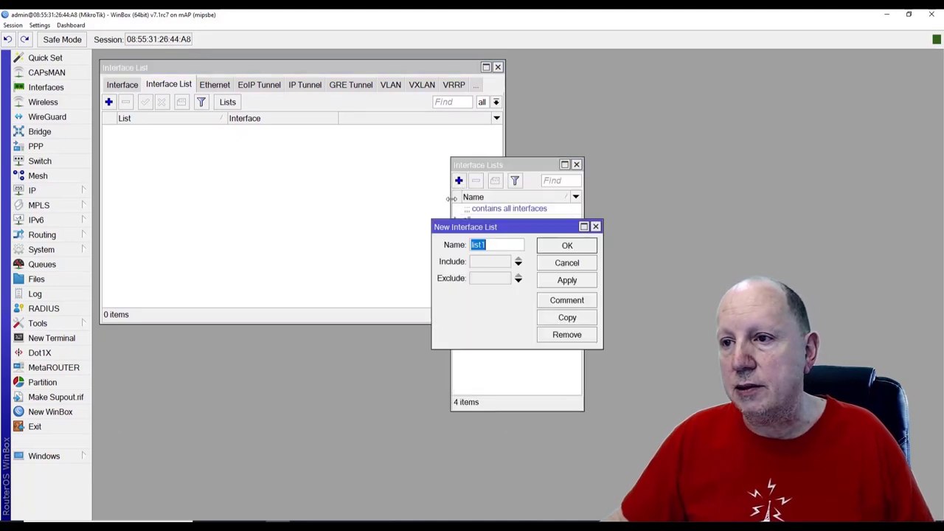
left_click(460, 182)
type("WAN")
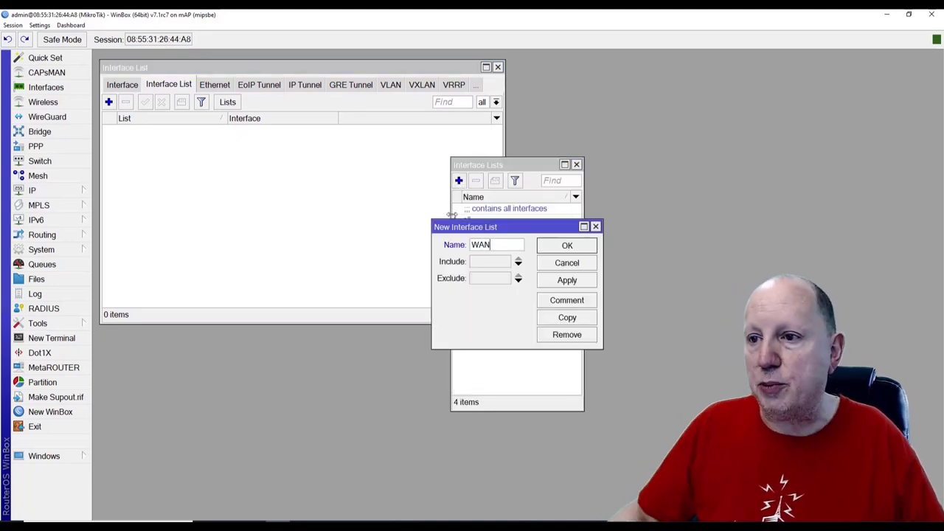
left_click(565, 248)
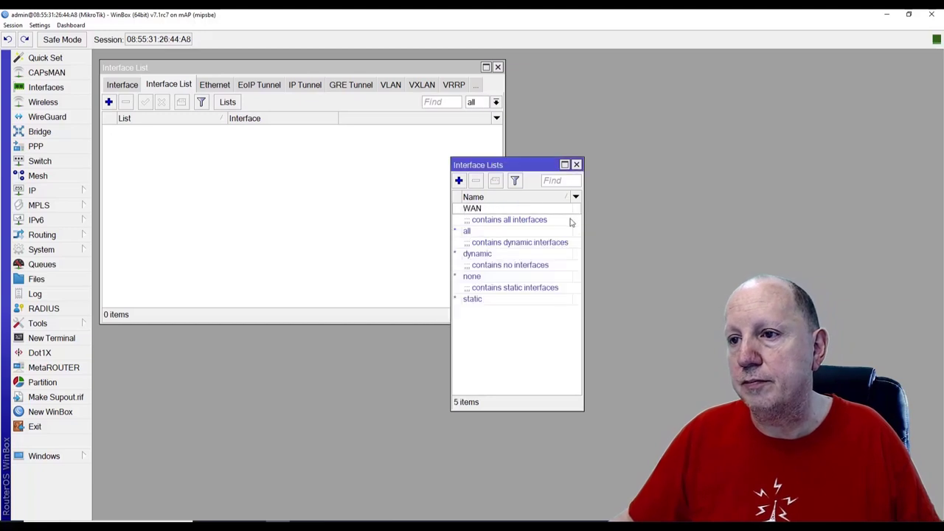
Add interface lists LAN and Discover, then close the Lists window
left_click(460, 181)
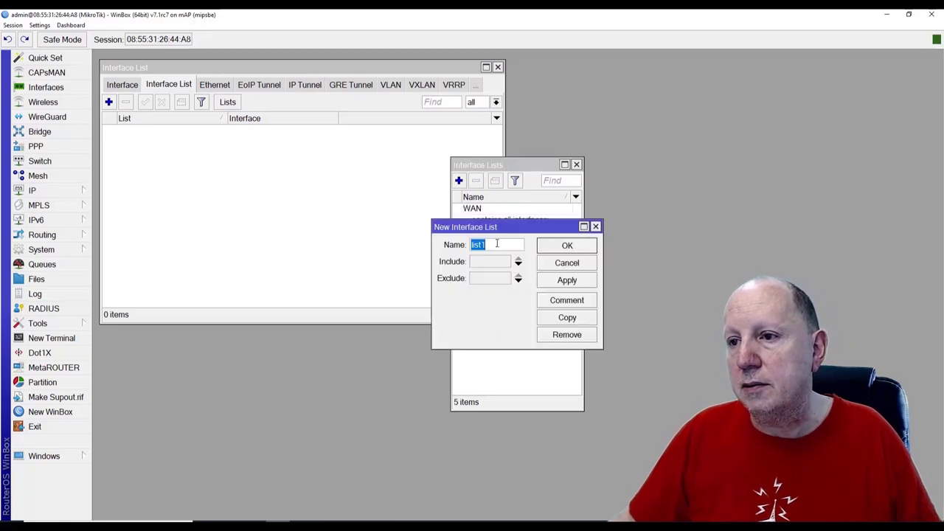
type("LA")
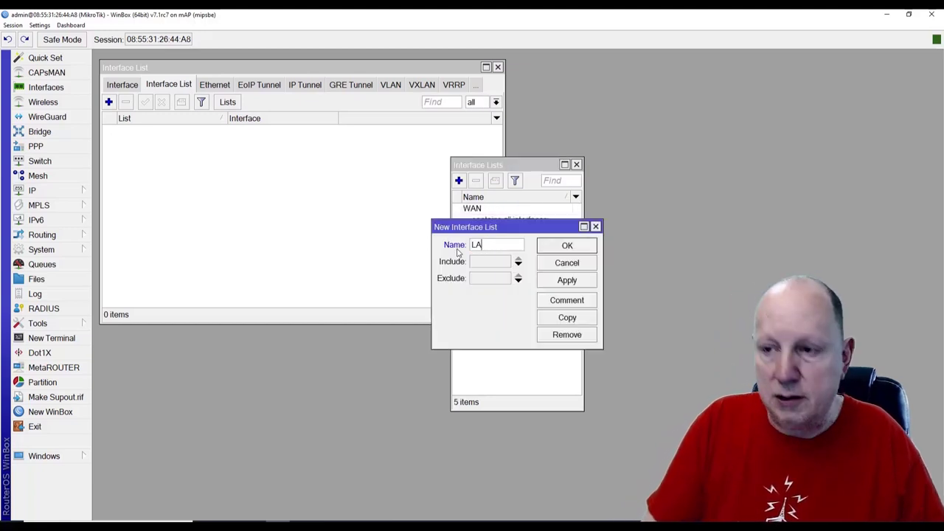
type("N")
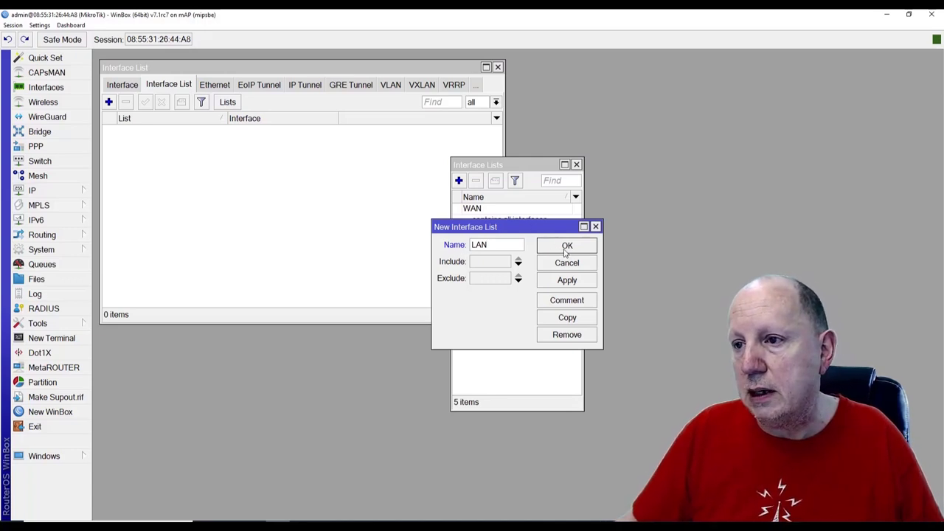
left_click(567, 248)
left_click(460, 181)
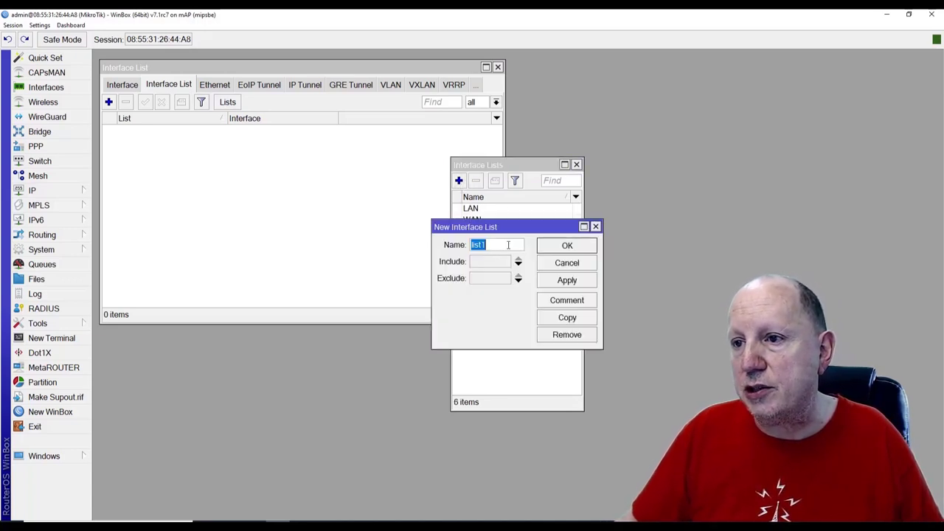
type("Di")
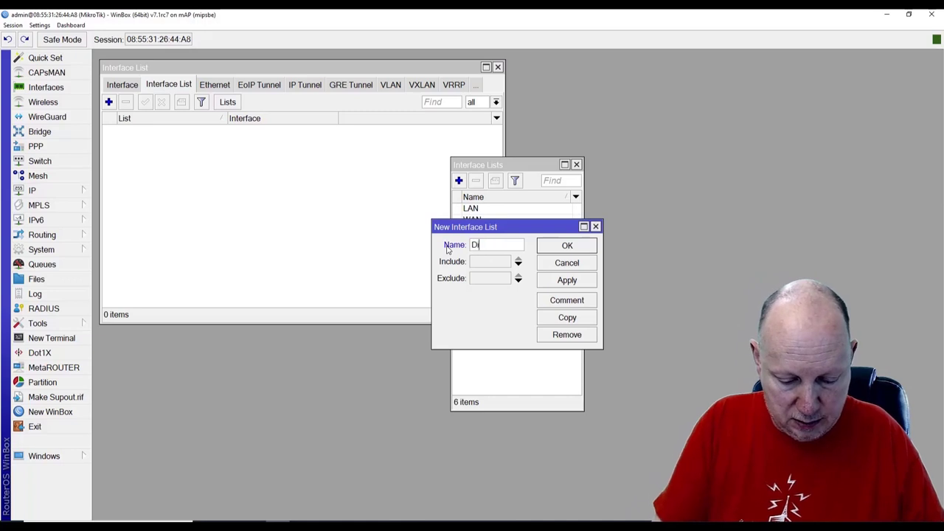
type("scover")
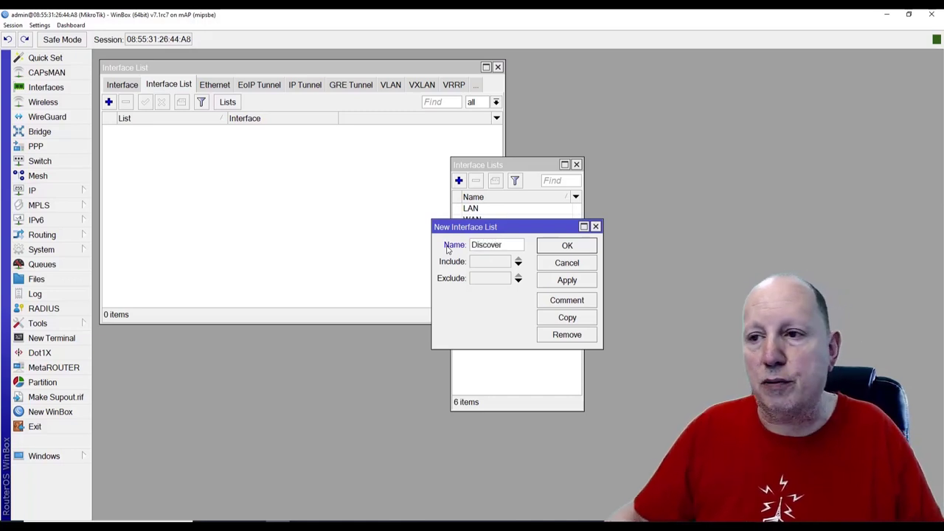
left_click(567, 245)
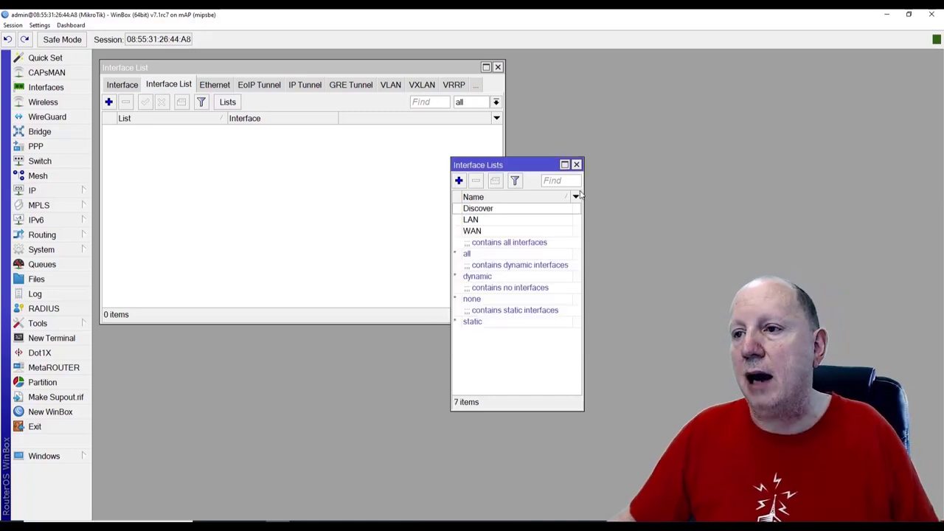
left_click(577, 165)
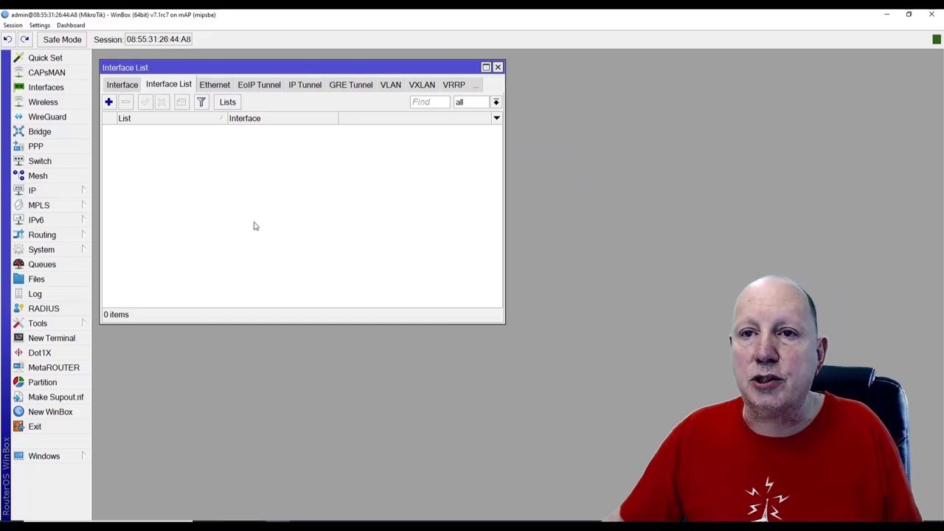
Add wlan1 as a member of the WAN interface list
left_click(109, 103)
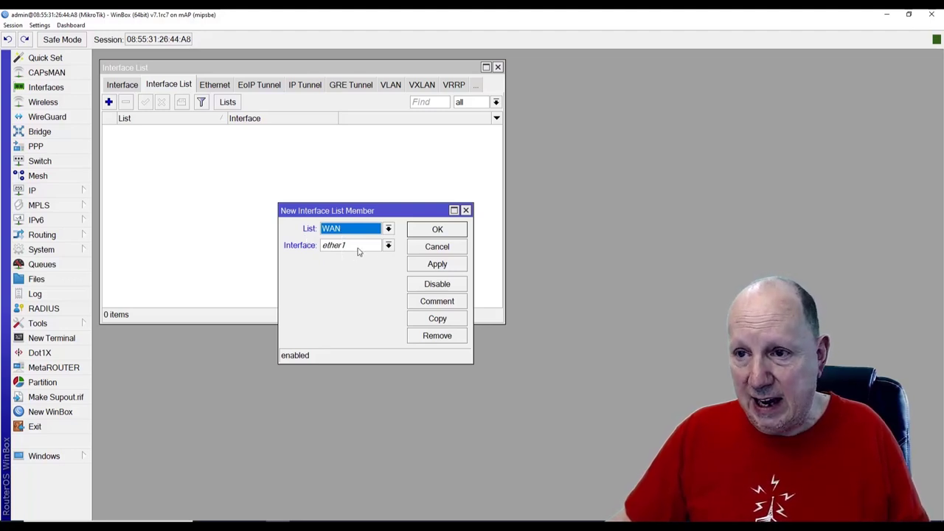
left_click(388, 246)
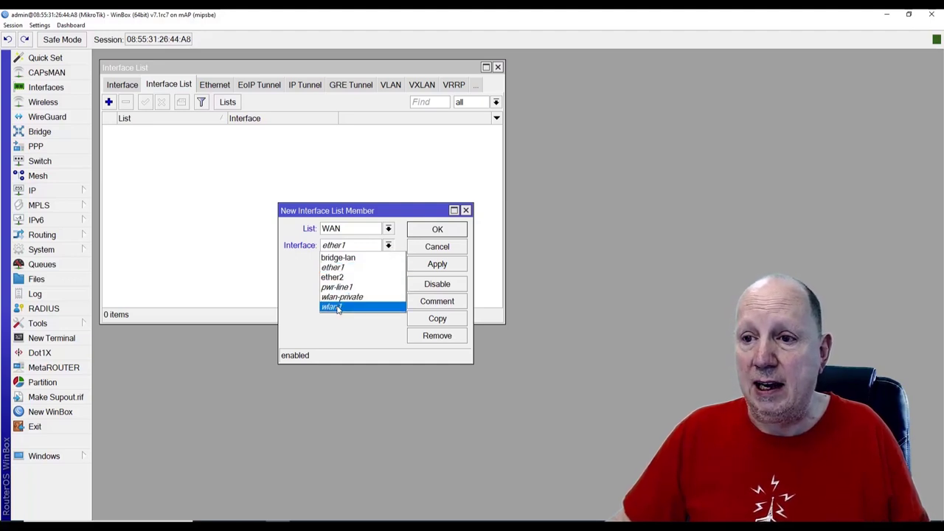
left_click(337, 307)
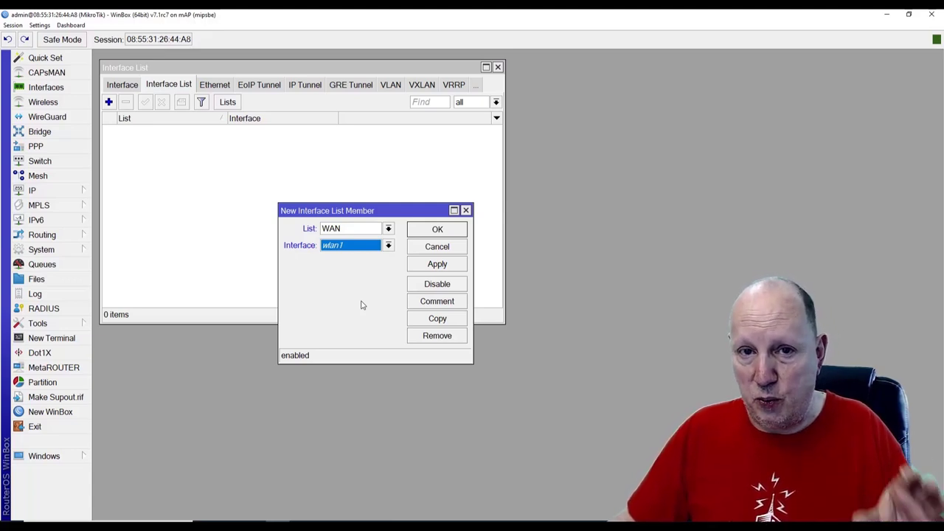
left_click(442, 230)
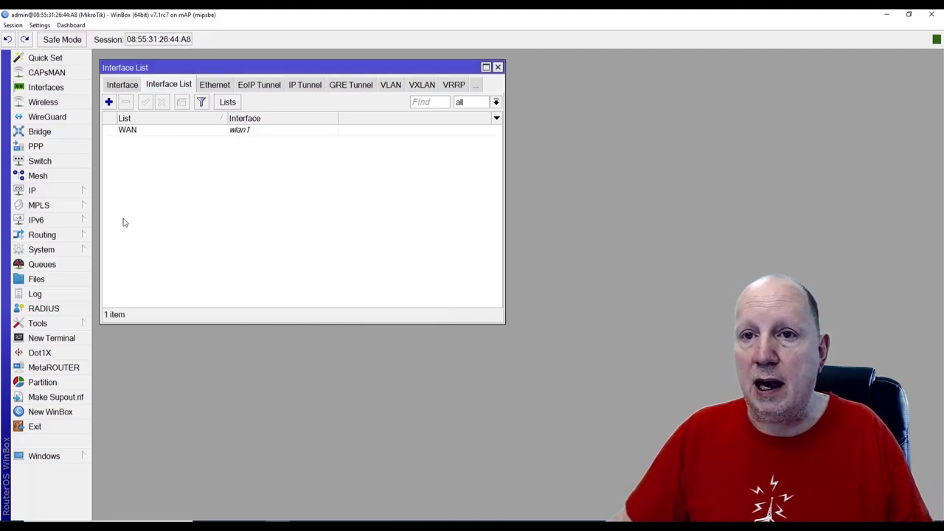
Add bridge-lan as a member of the LAN interface list
left_click(109, 102)
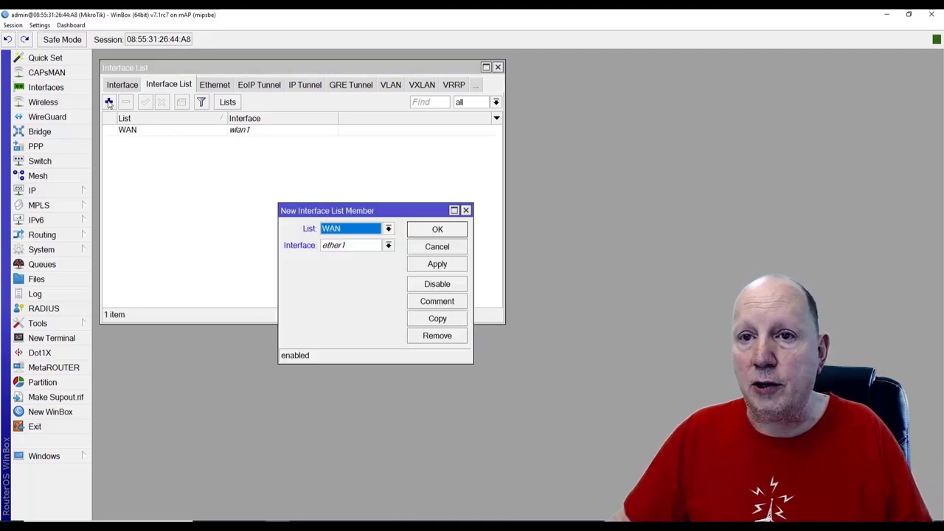
left_click(388, 229)
left_click(351, 251)
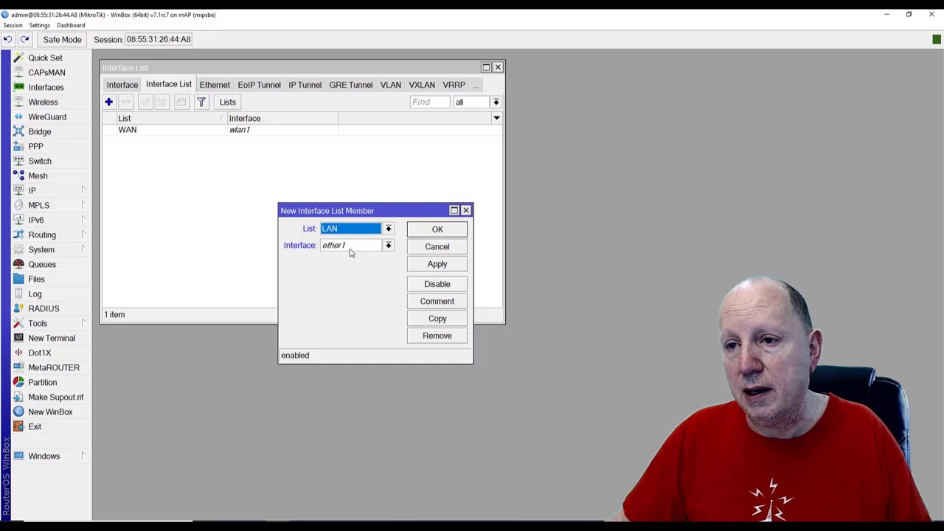
left_click(388, 245)
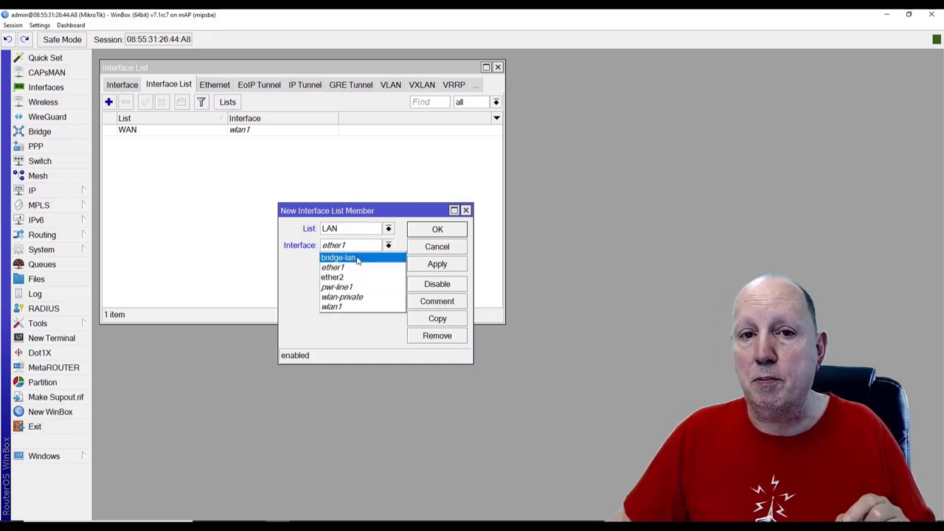
left_click(357, 258)
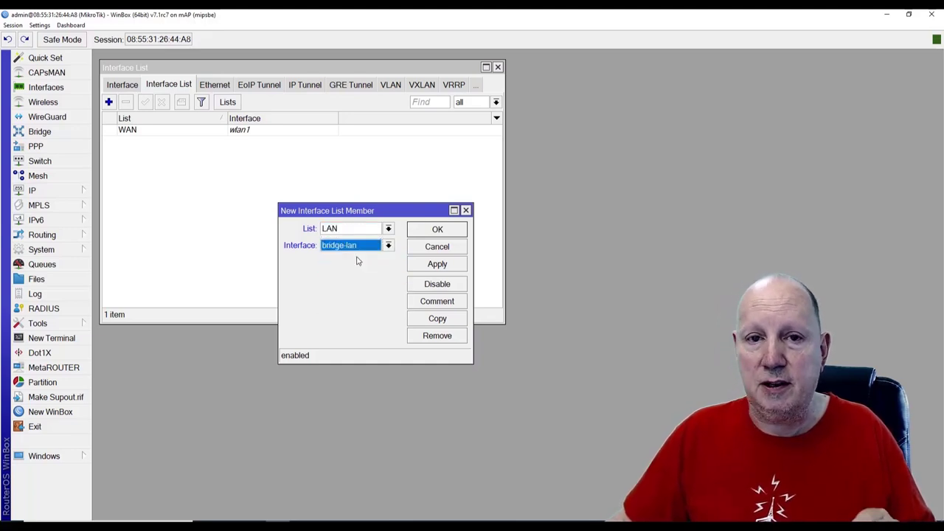
left_click(444, 264)
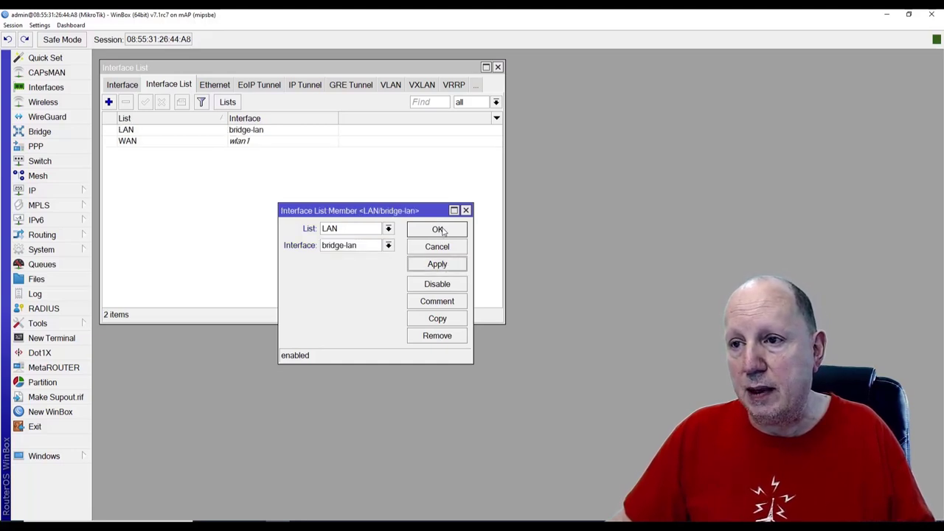
left_click(439, 235)
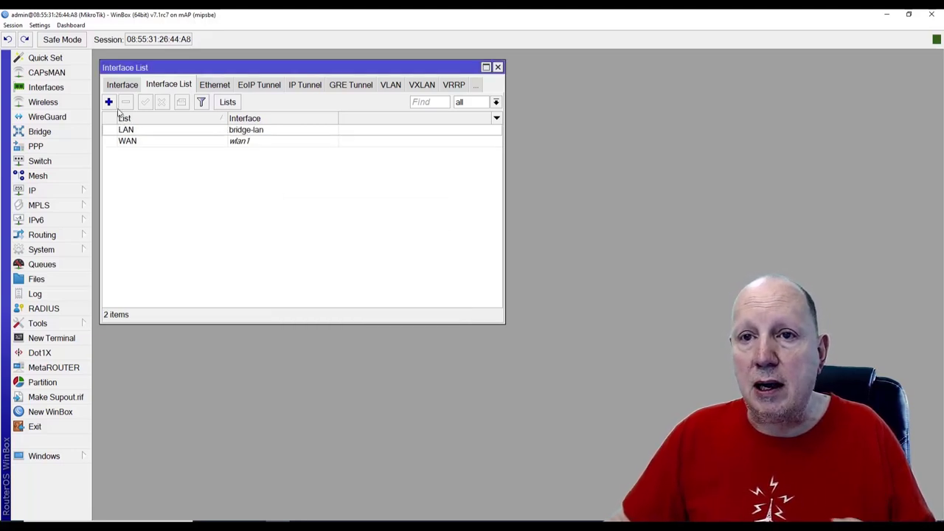
Add bridge-lan as a member of the Discover interface list
left_click(108, 103)
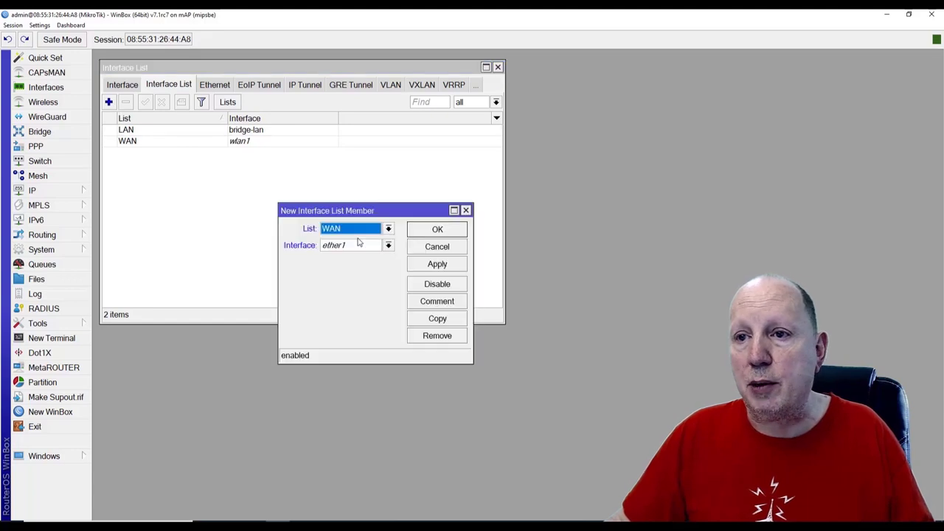
left_click(388, 229)
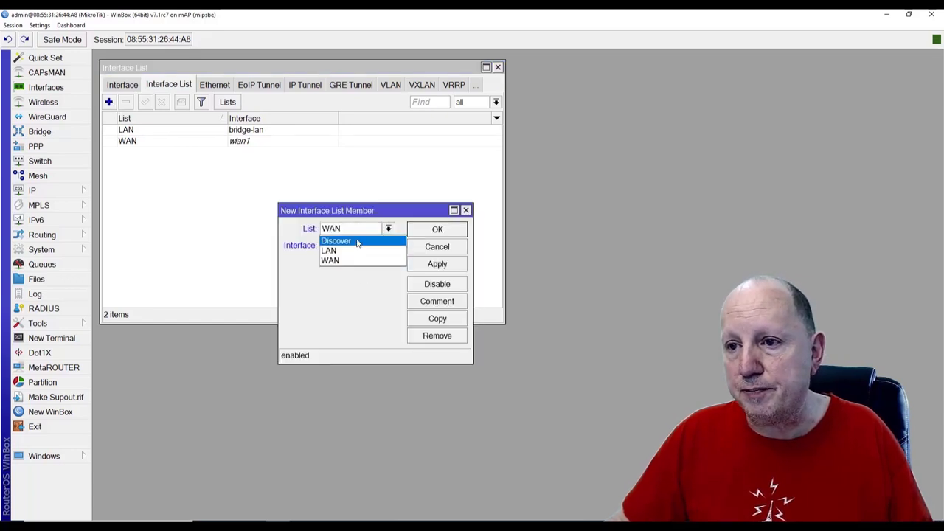
left_click(359, 241)
left_click(388, 245)
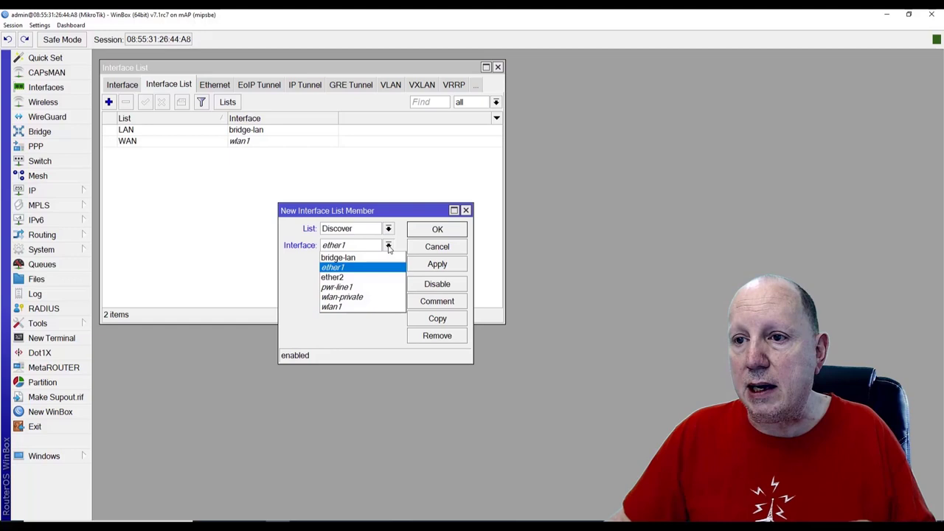
left_click(352, 259)
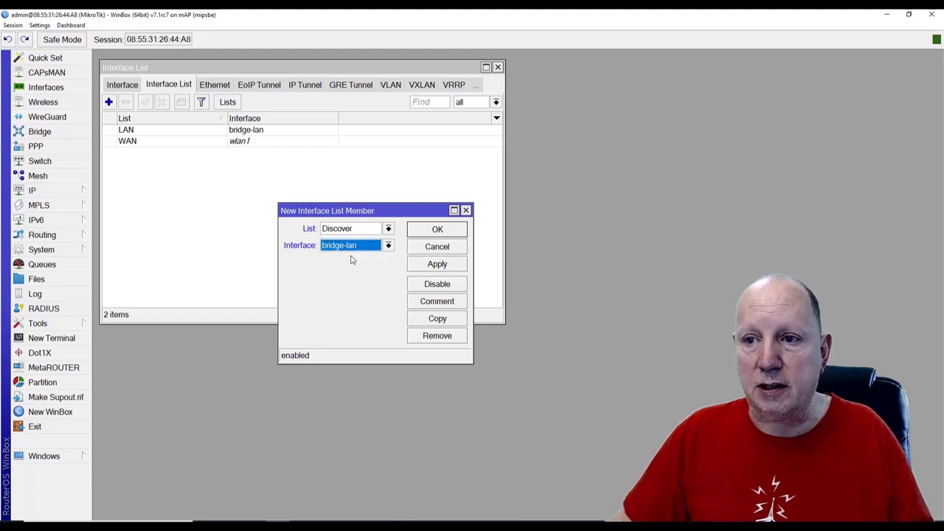
left_click(423, 264)
left_click(438, 231)
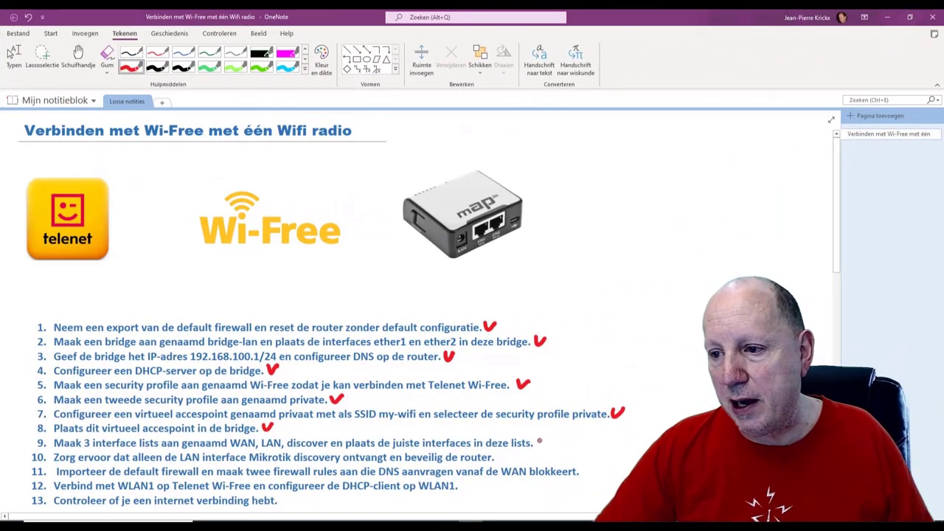
Draw a red check mark after item 9, the WAN, LAN and Discover interface lists, in OneNote
left_click_drag(536, 440, 548, 437)
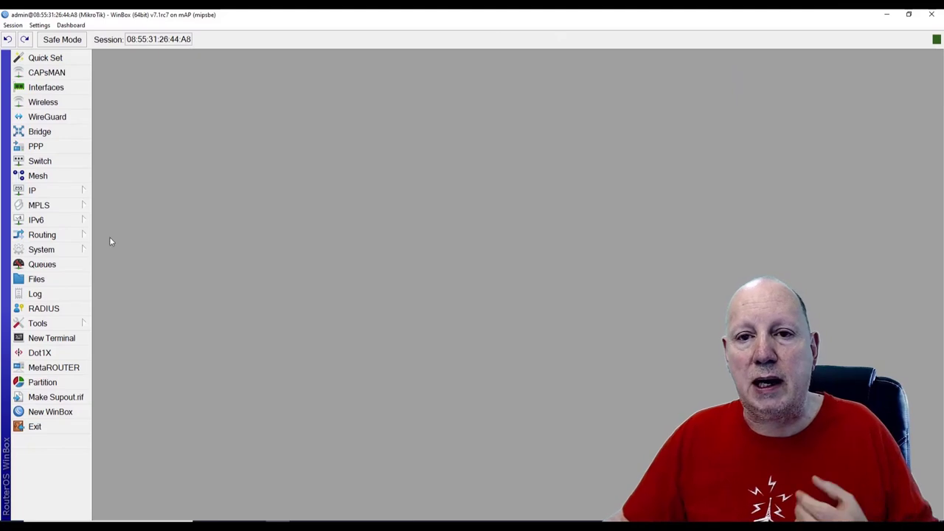
Set IP > Neighbors discovery settings to use the Discover interface list, then close the Neighbor List
left_click(47, 193)
left_click(118, 305)
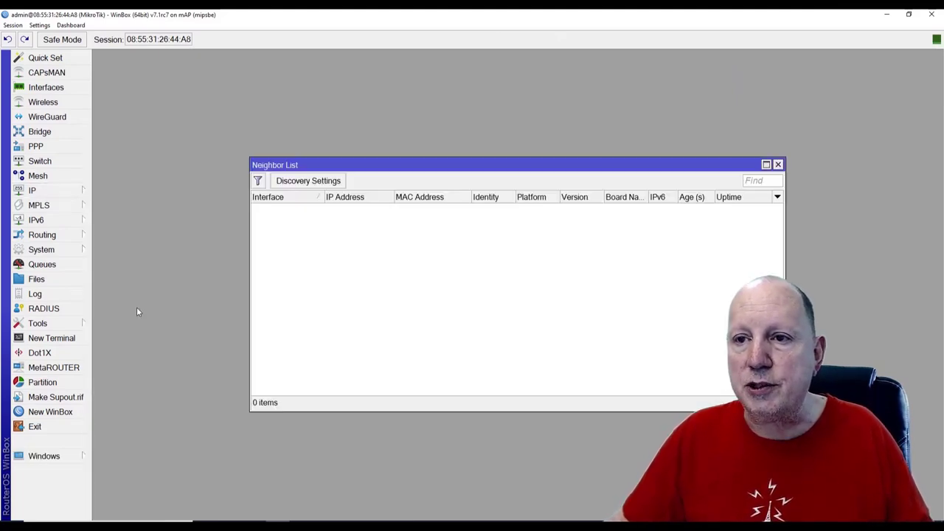
left_click(305, 182)
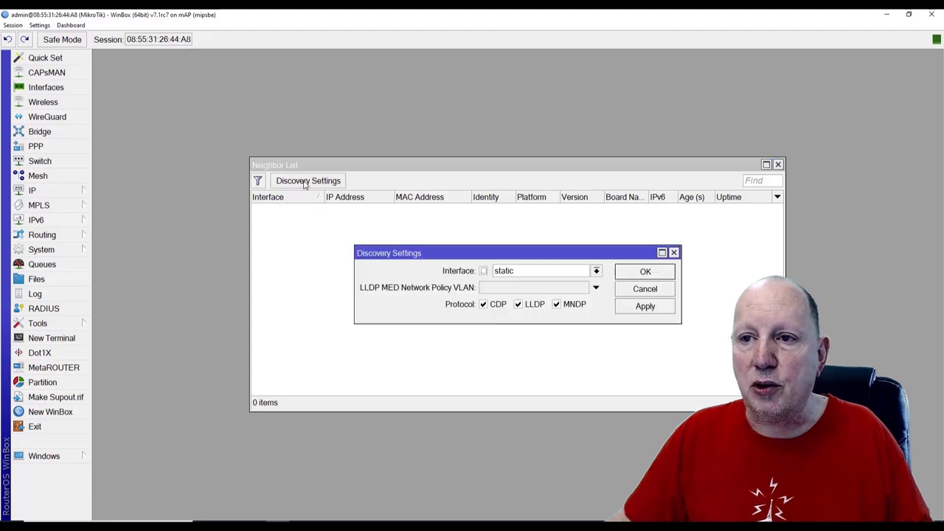
left_click_drag(446, 254, 349, 227)
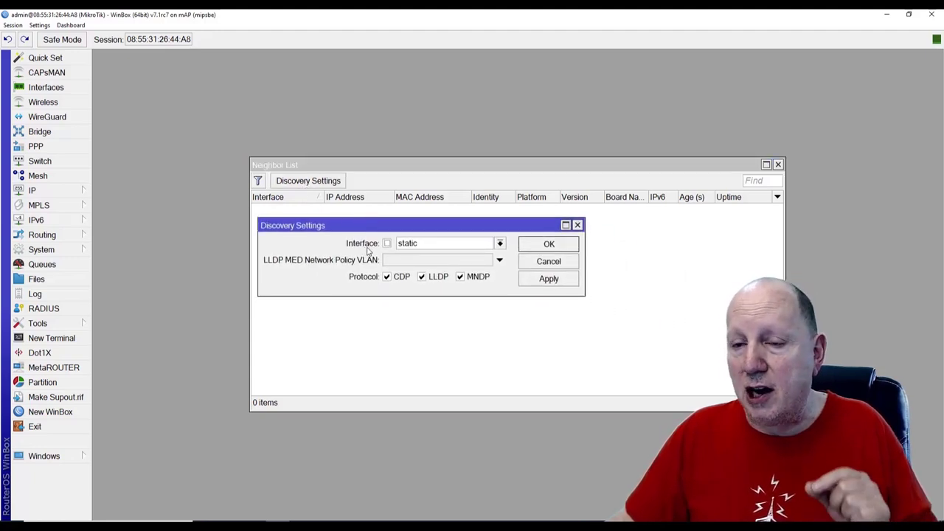
left_click(499, 244)
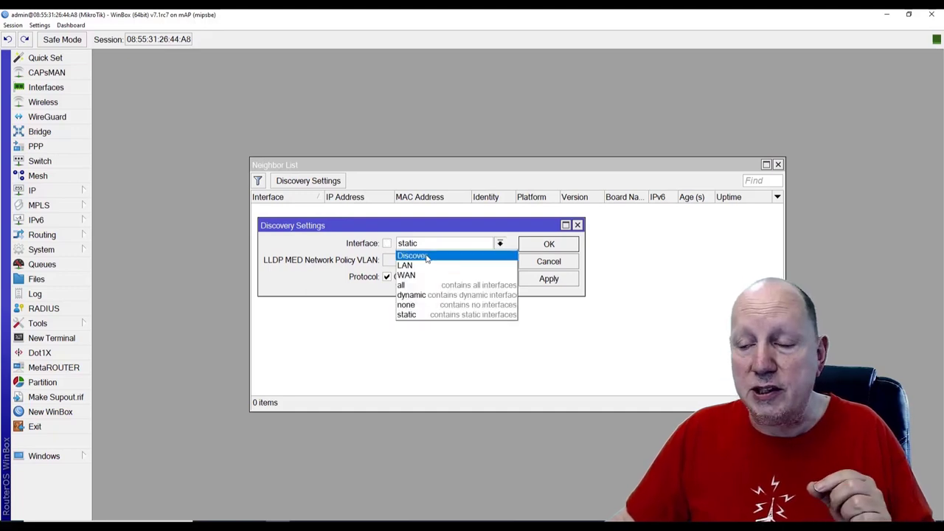
left_click(442, 256)
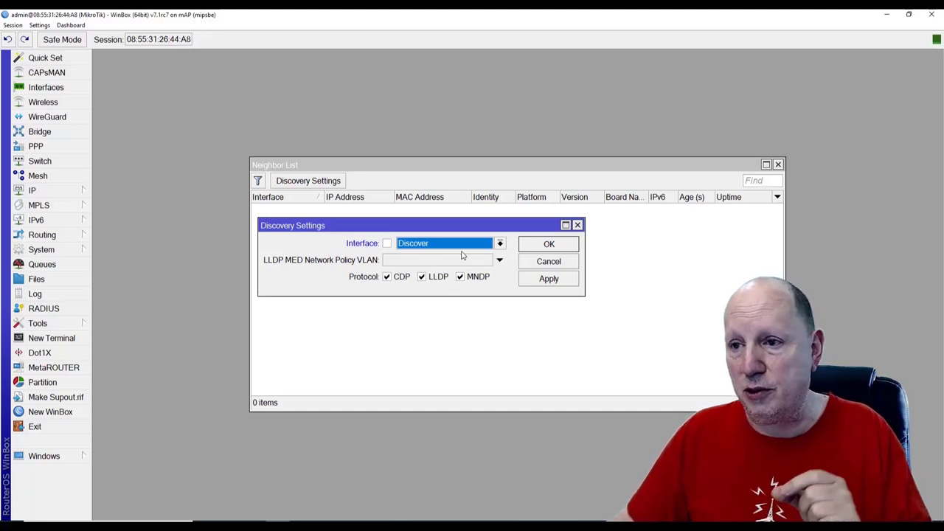
left_click(538, 247)
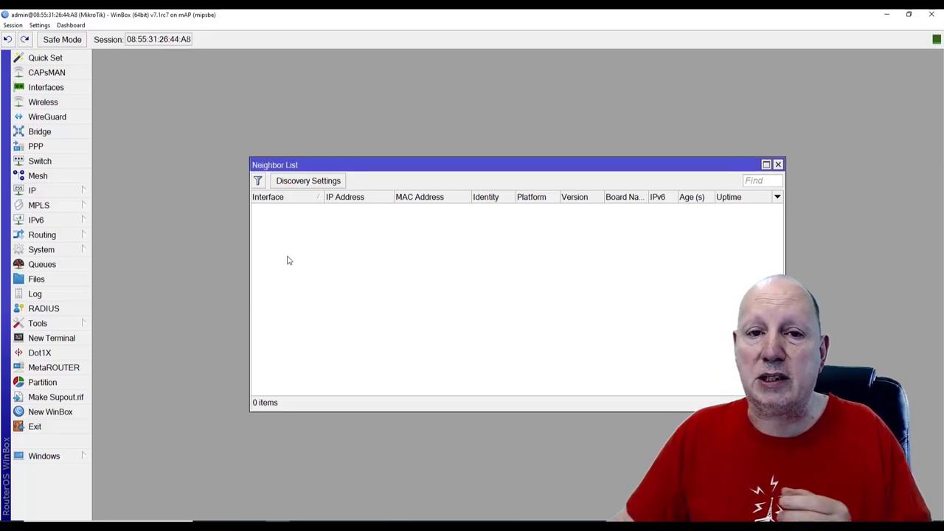
left_click(777, 164)
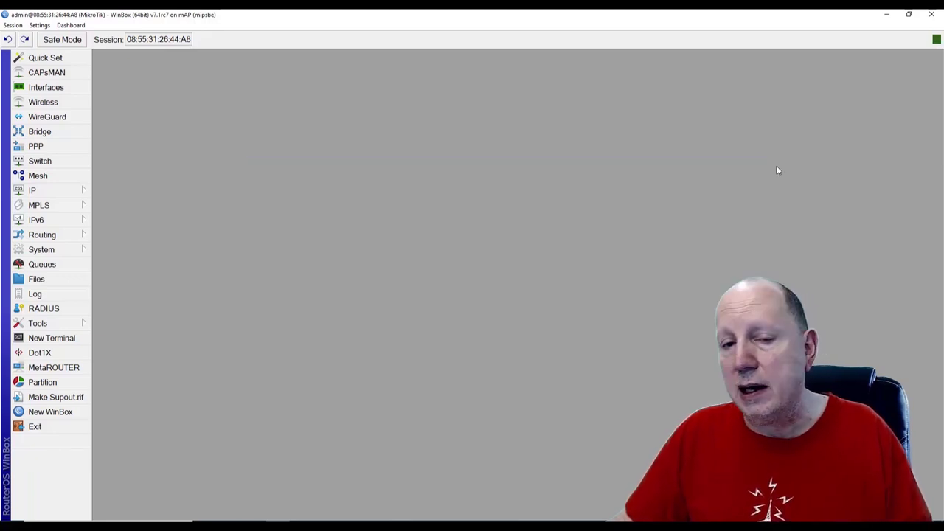
Disable the api, api-ssl, ftp, ssh, telnet and www services, keep winbox, and tick step 10
left_click(39, 191)
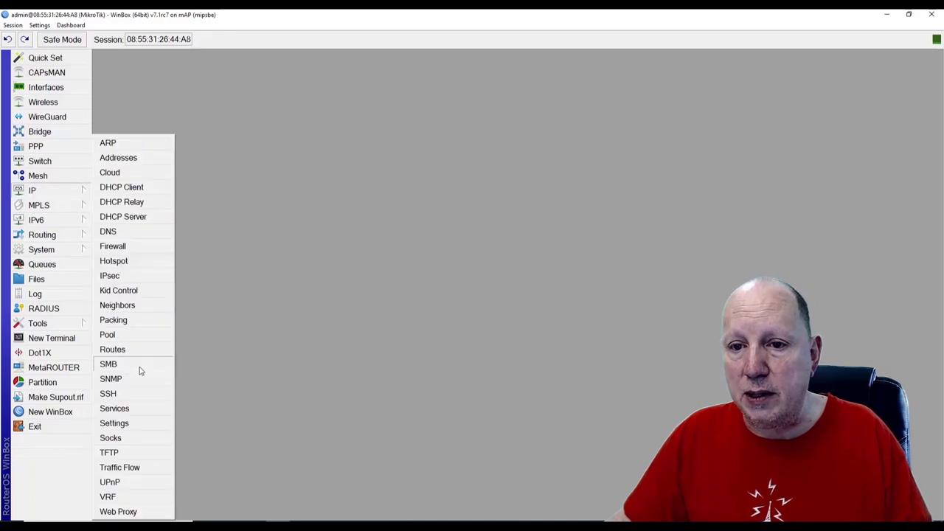
left_click(131, 409)
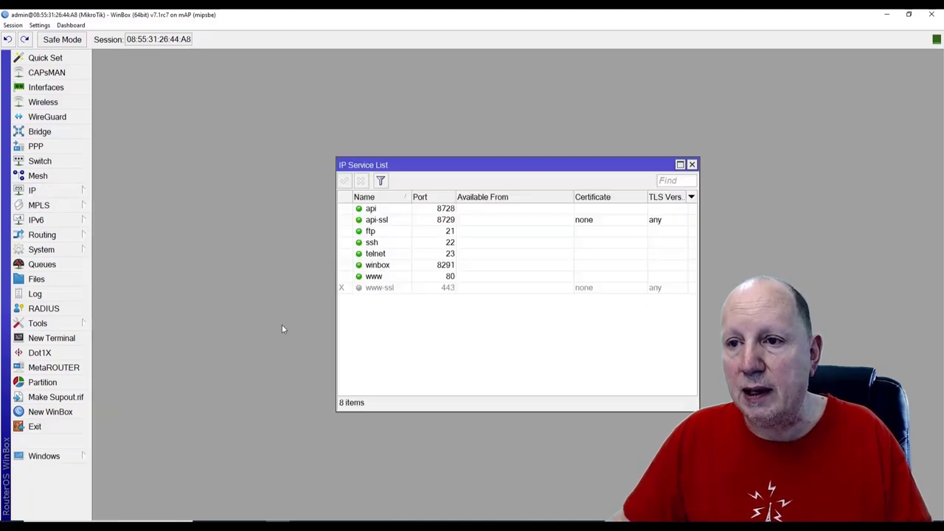
left_click(380, 211)
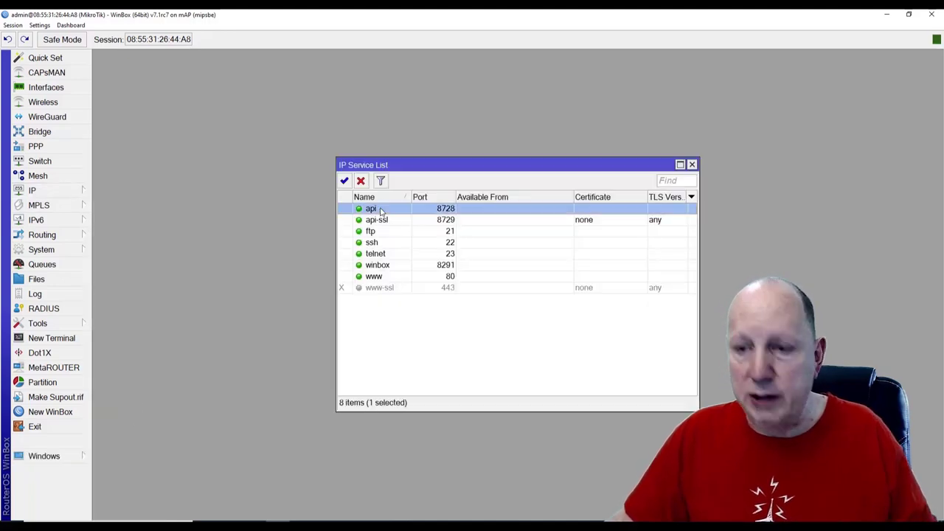
left_click(397, 277, "shift")
left_click(382, 269, "ctrl")
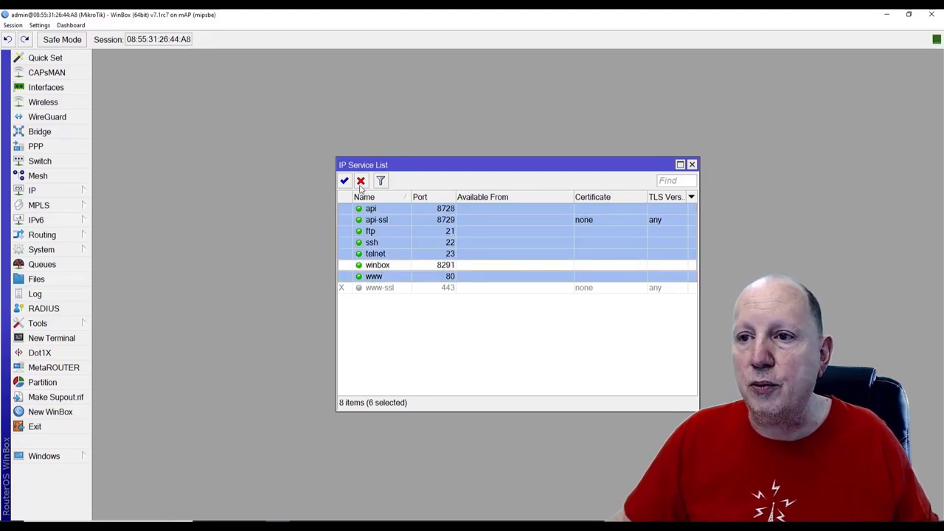
left_click(361, 181)
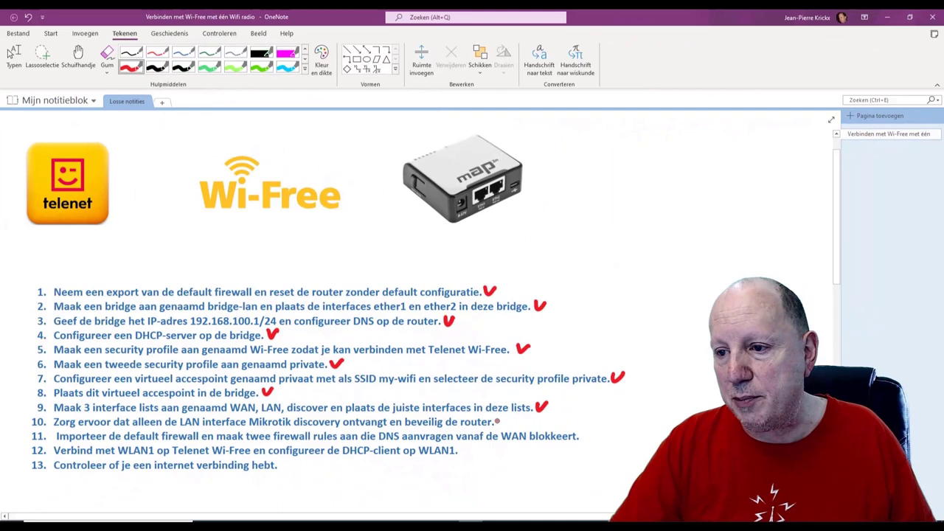
left_click_drag(496, 418, 508, 415)
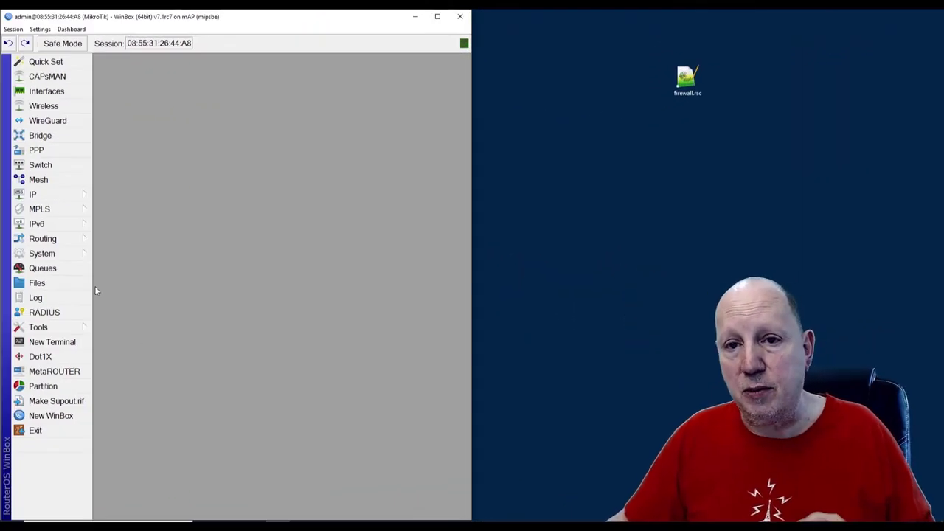
Drag firewall.rsc from the desktop into the router's File List, then close the File List
left_click(45, 286)
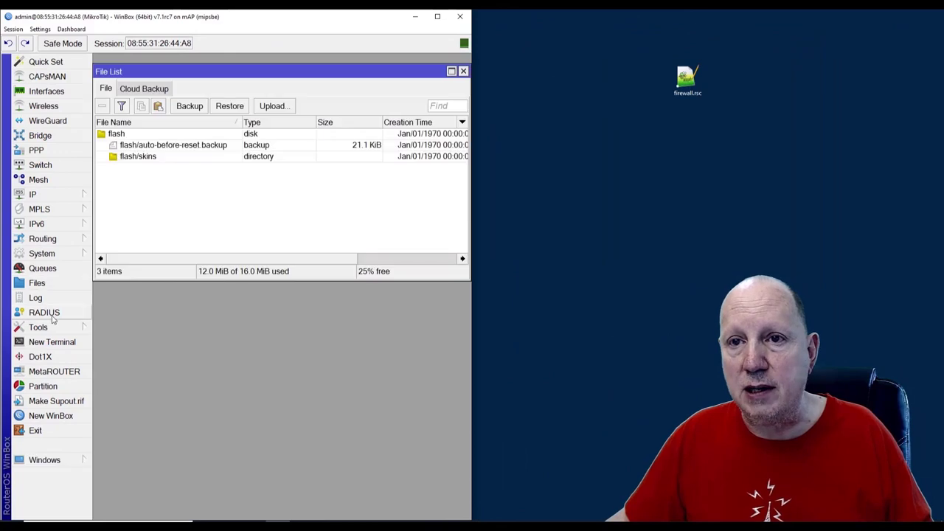
left_click(686, 86)
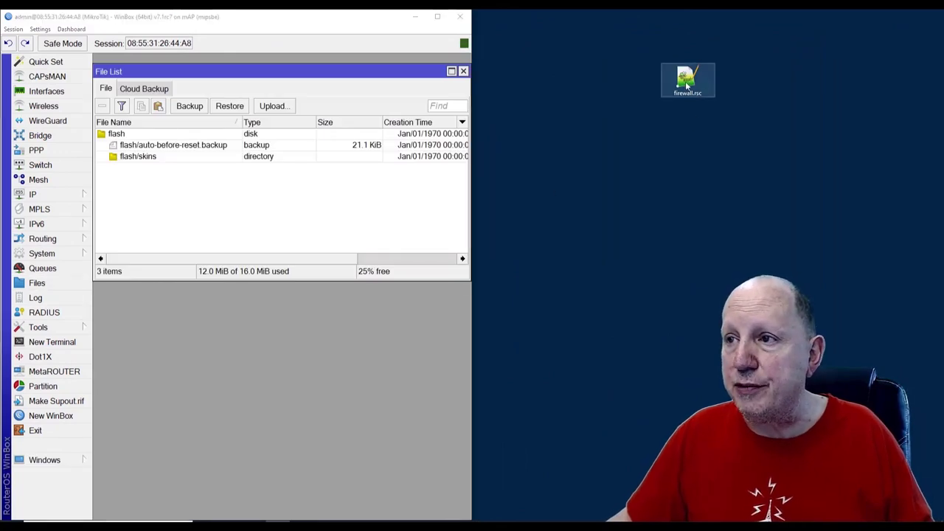
left_click_drag(686, 86, 136, 202)
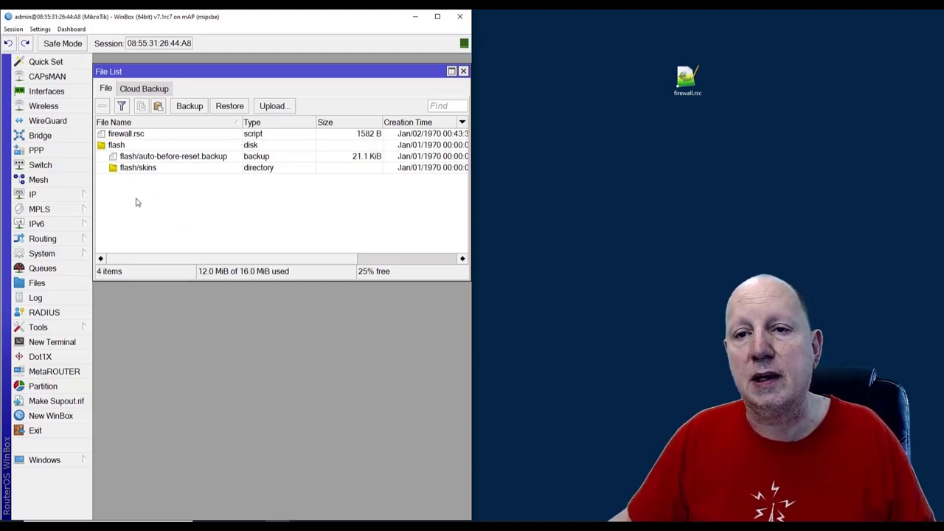
left_click(463, 71)
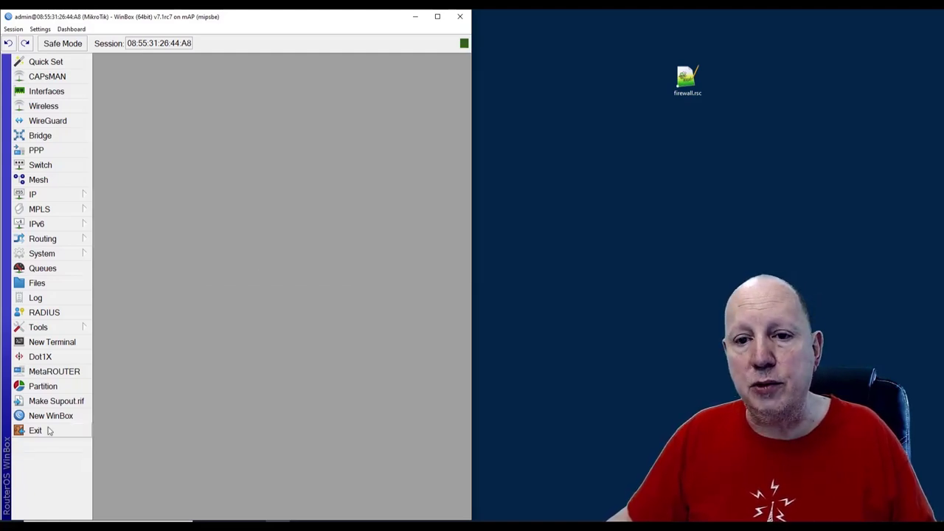
Run 'import file=firewall.rsc' in a new router terminal
left_click(63, 346)
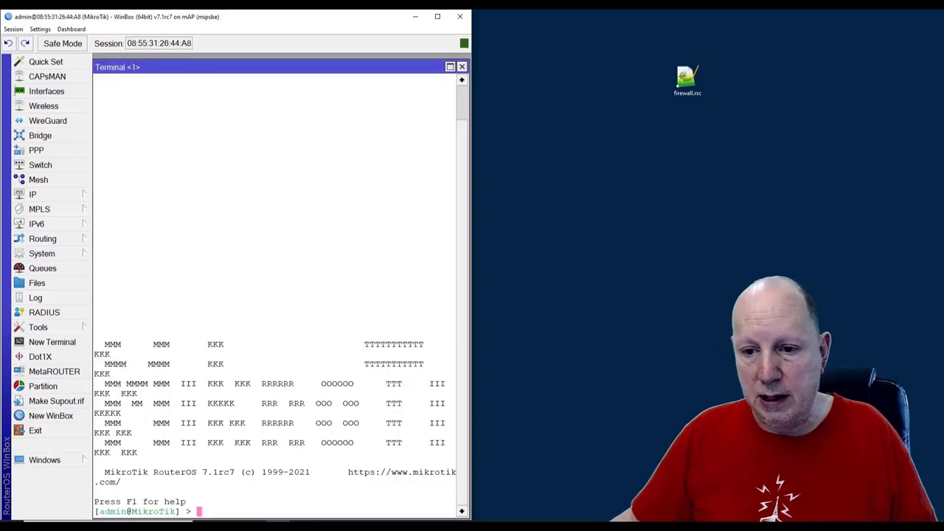
type("impor")
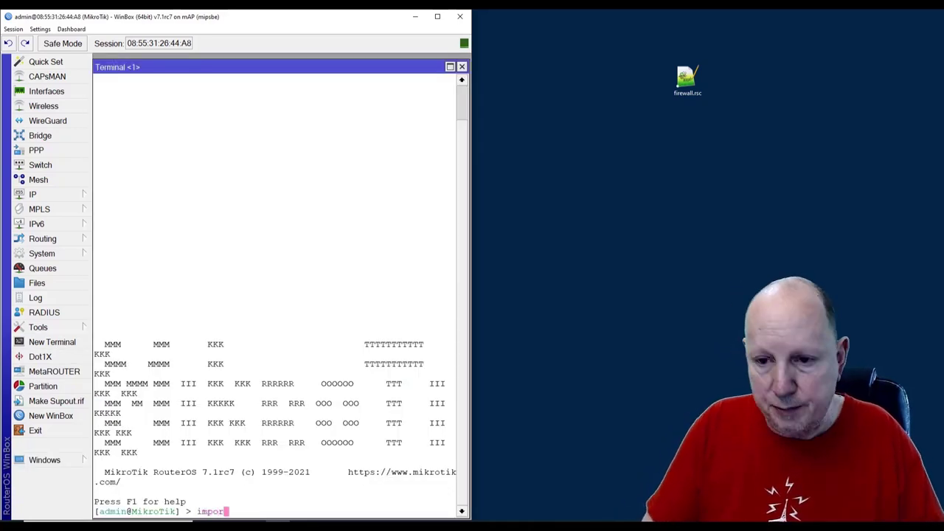
type("t file")
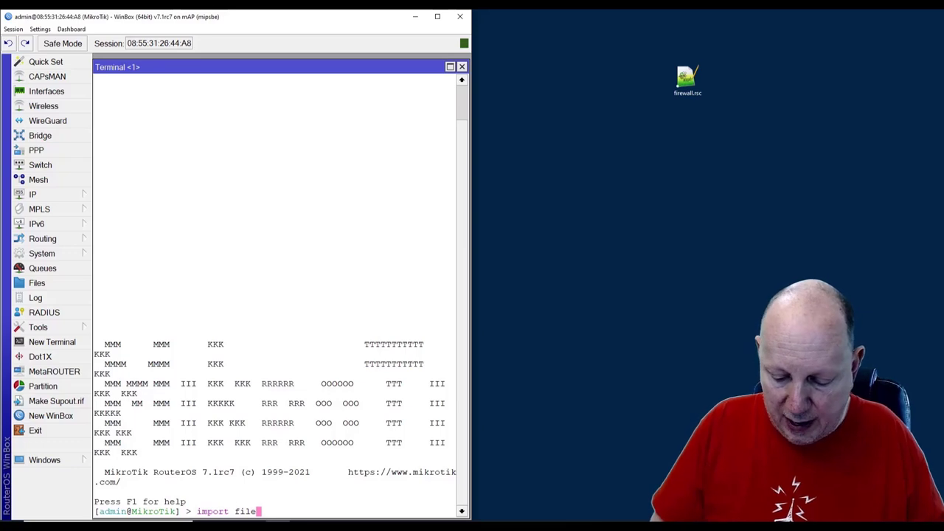
type("=fire")
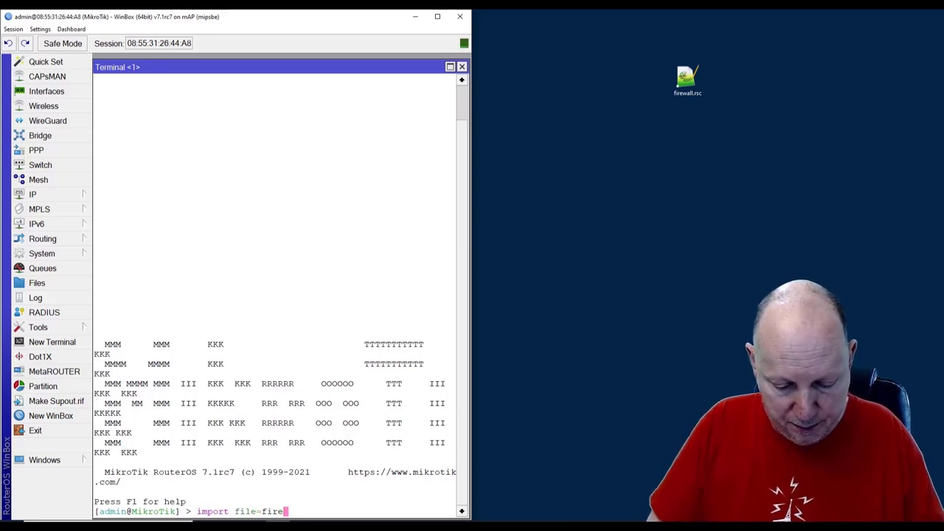
type("wall.rsc")
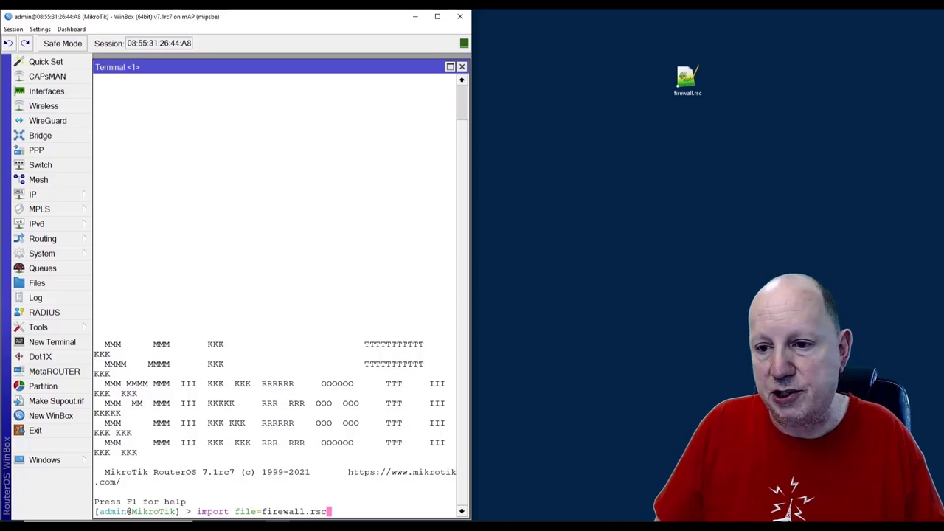
key("Return")
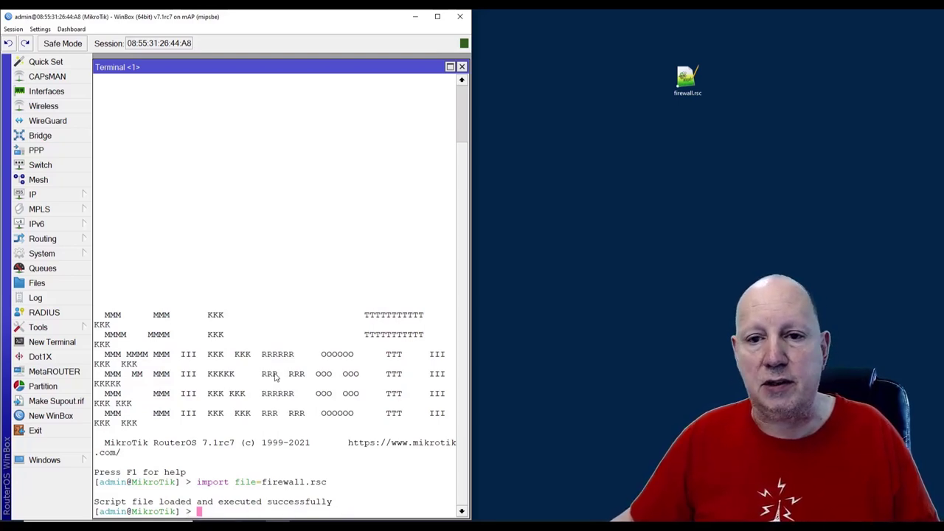
Open the IP > Firewall filter rules and start a new rule, widening its window
left_click(42, 194)
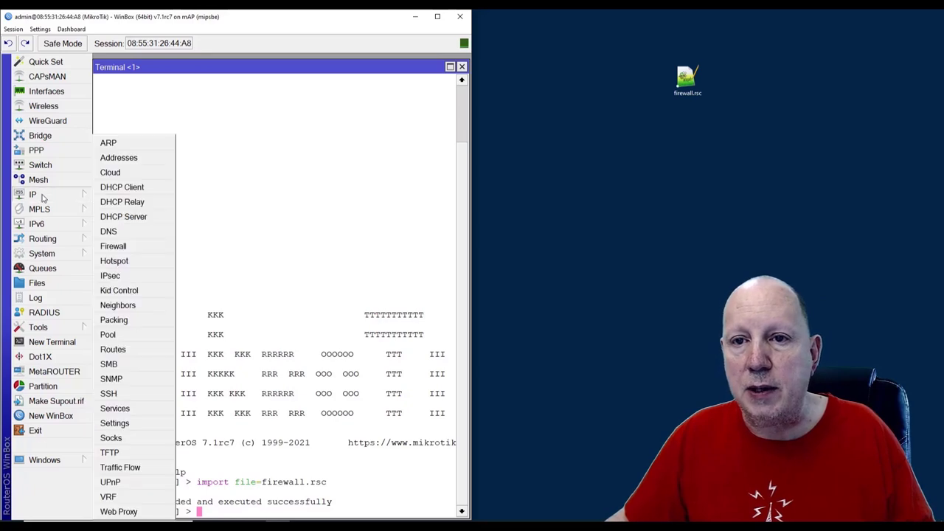
left_click(113, 247)
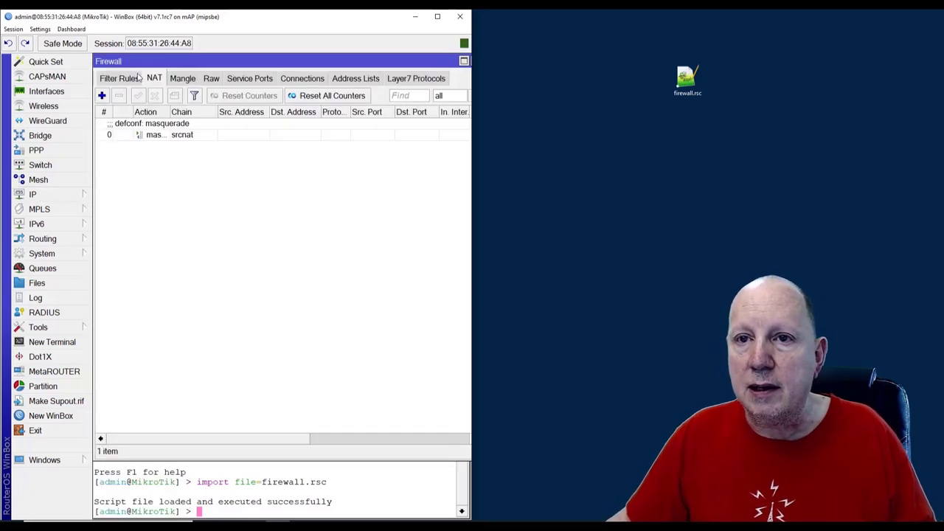
left_click(111, 81)
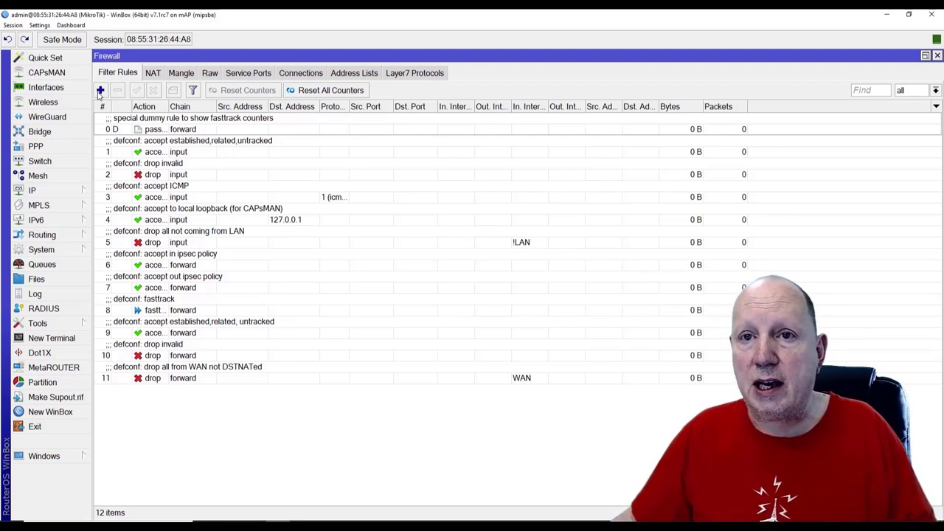
left_click(102, 90)
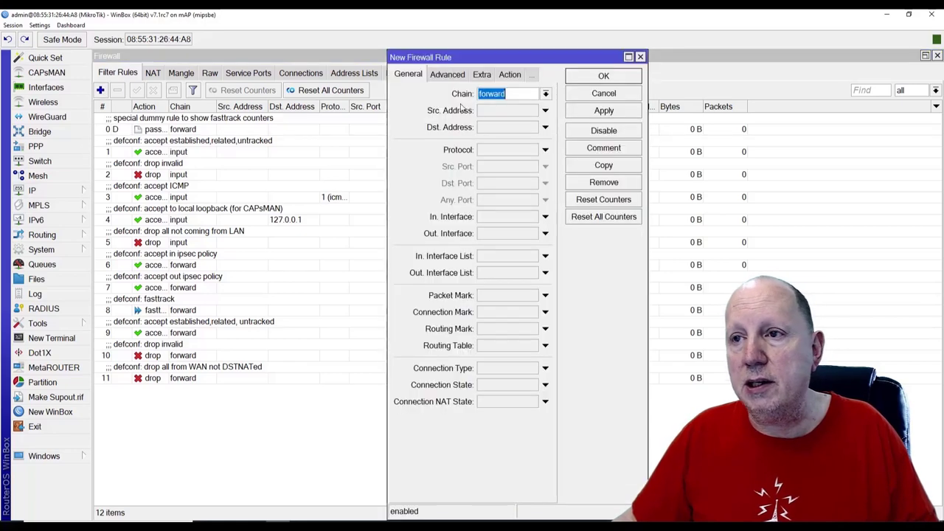
left_click_drag(490, 56, 234, 57)
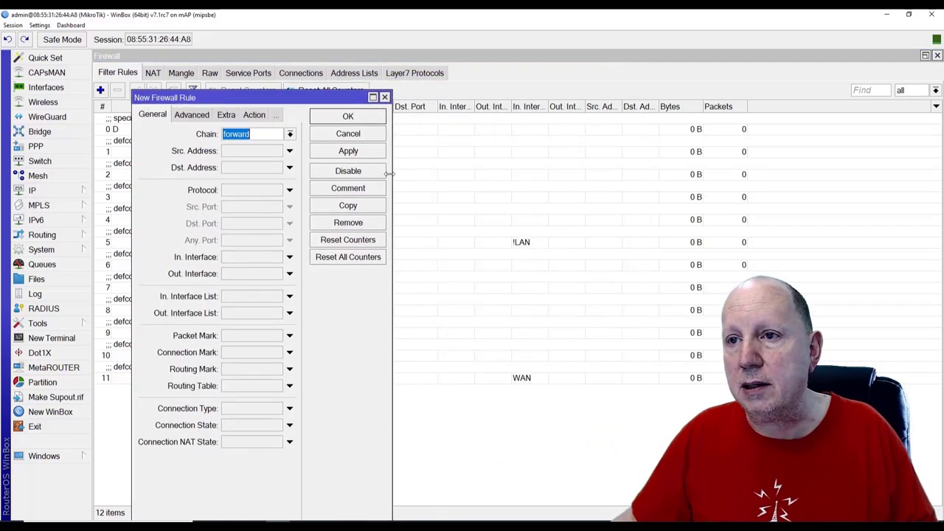
left_click_drag(391, 189, 540, 184)
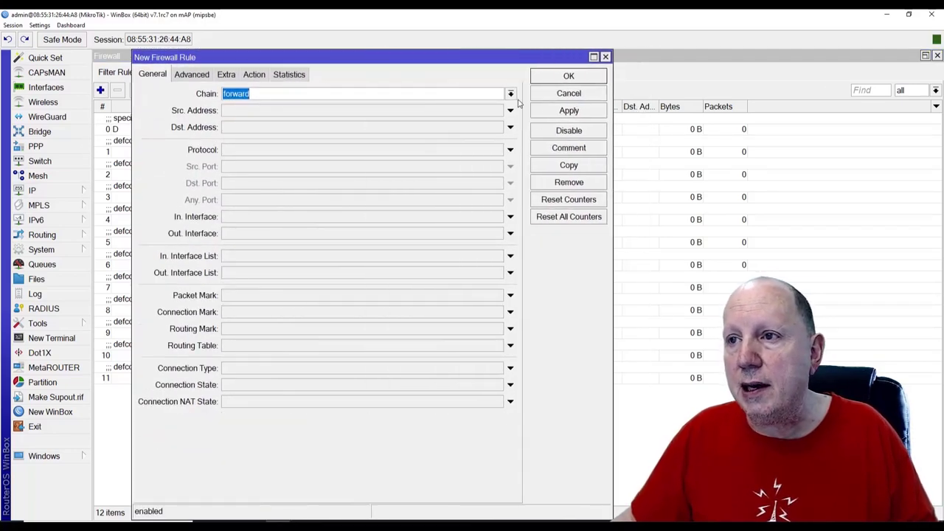
Set the rule to chain input, protocol udp, destination port 53, in-interface list WAN
left_click(511, 94)
left_click(230, 116)
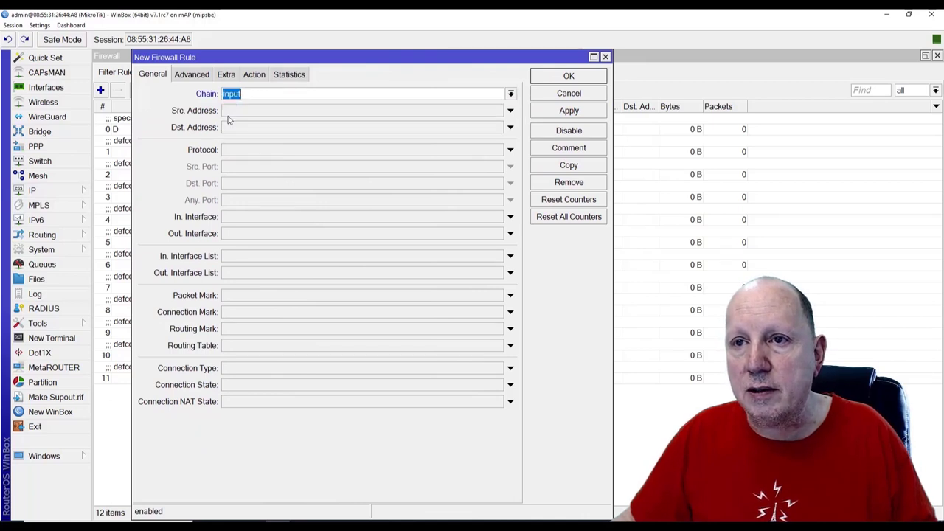
left_click(233, 151)
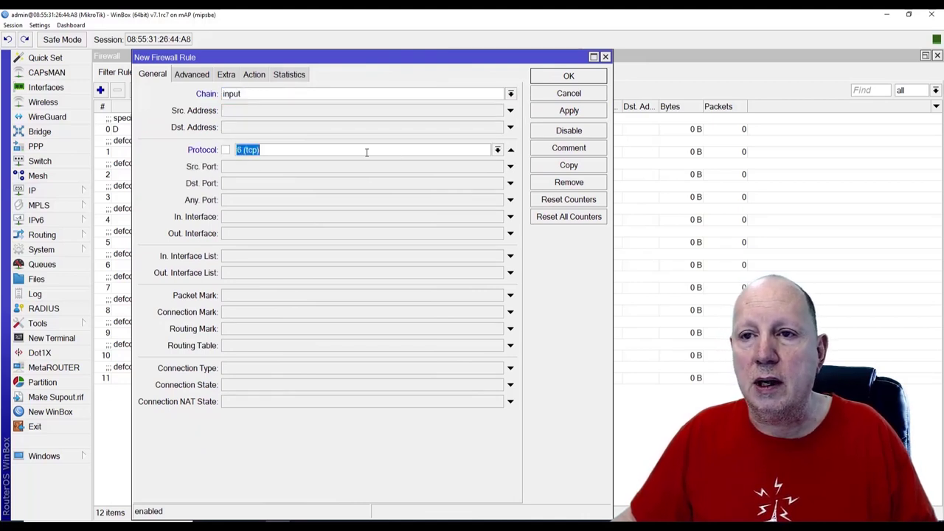
left_click(498, 149)
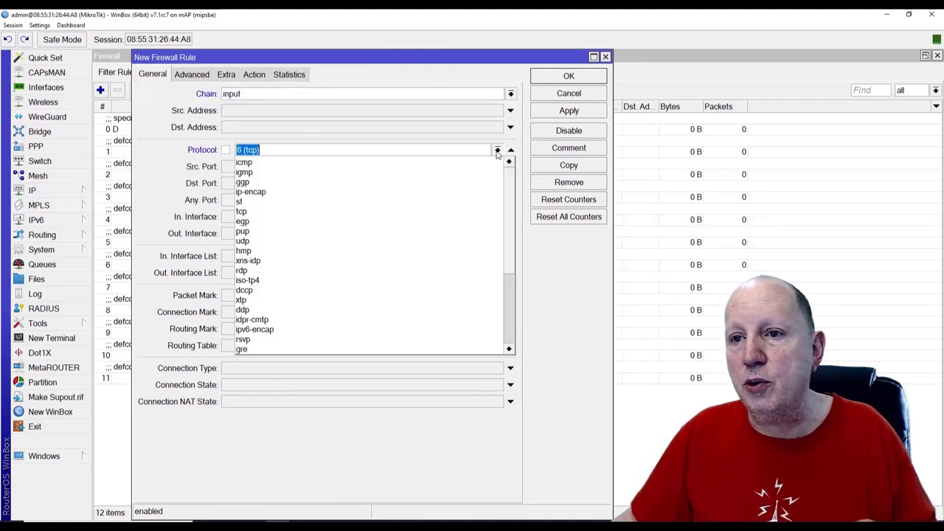
left_click(249, 242)
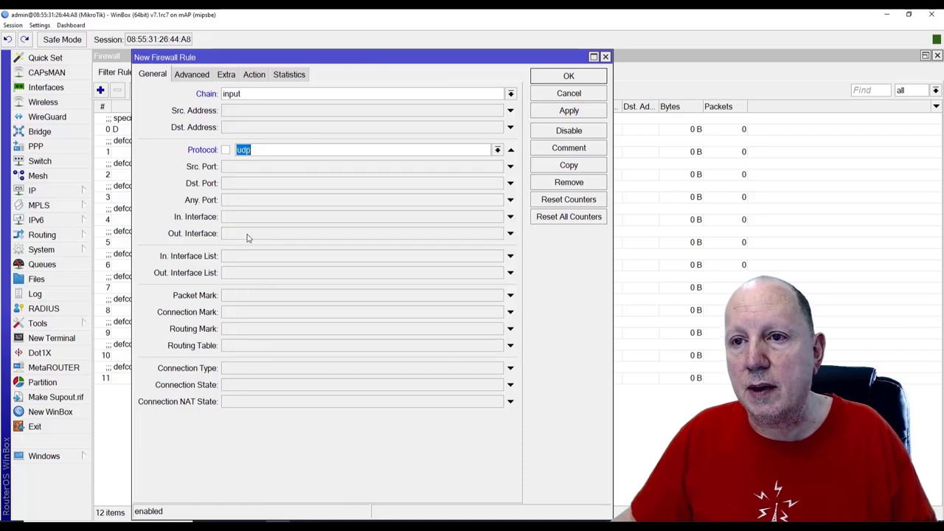
left_click(244, 184)
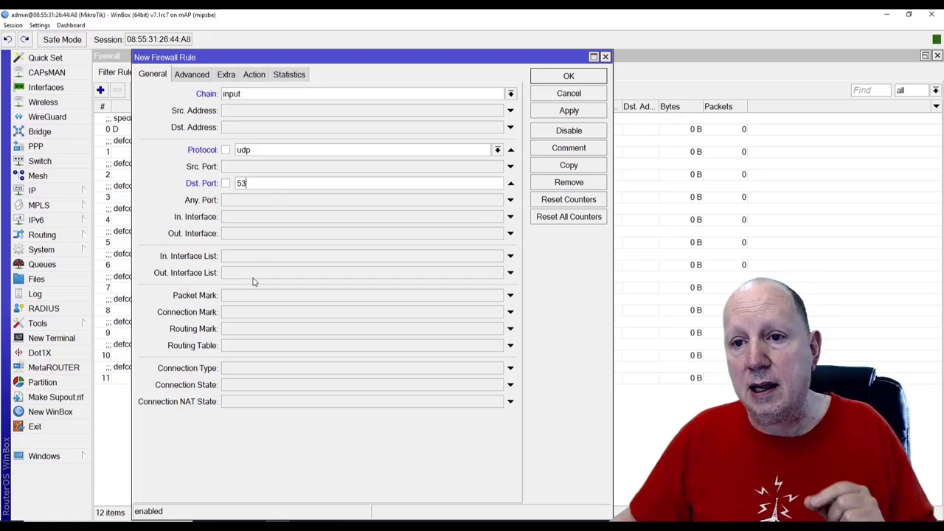
left_click(234, 257)
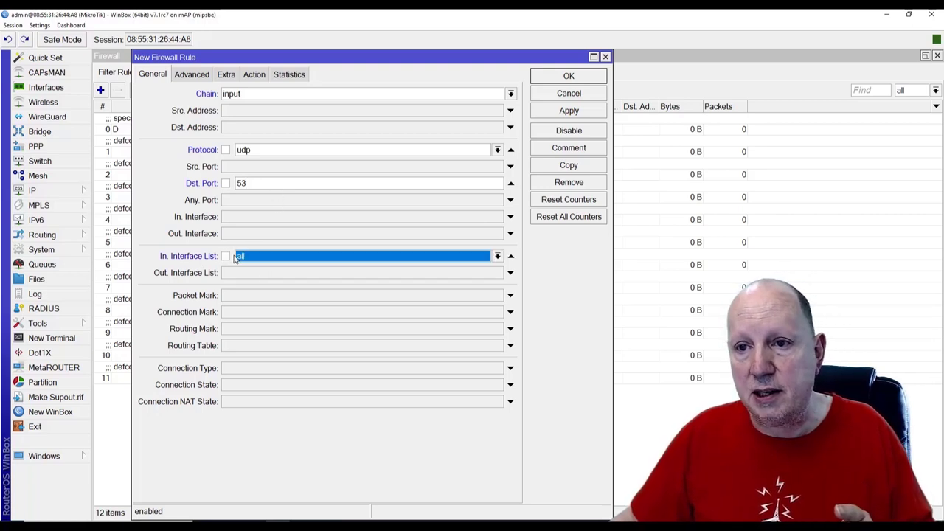
left_click(498, 256)
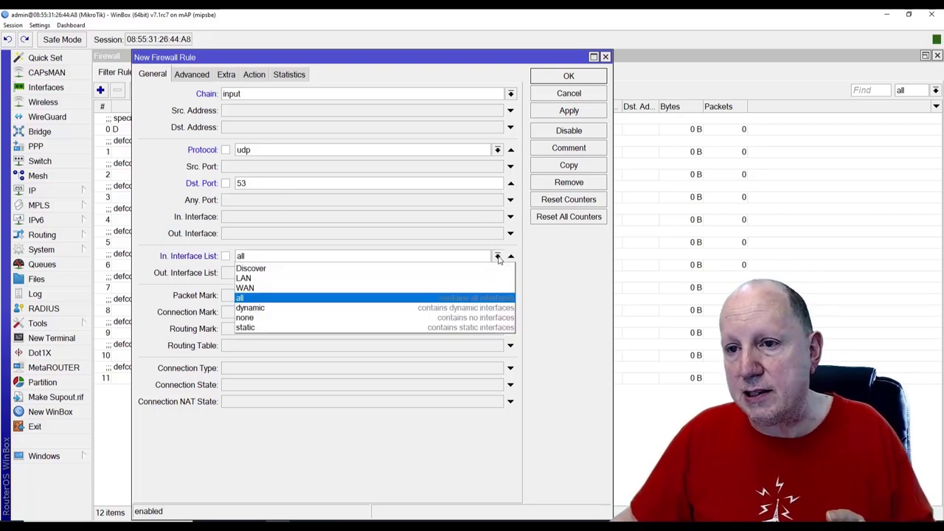
left_click(259, 289)
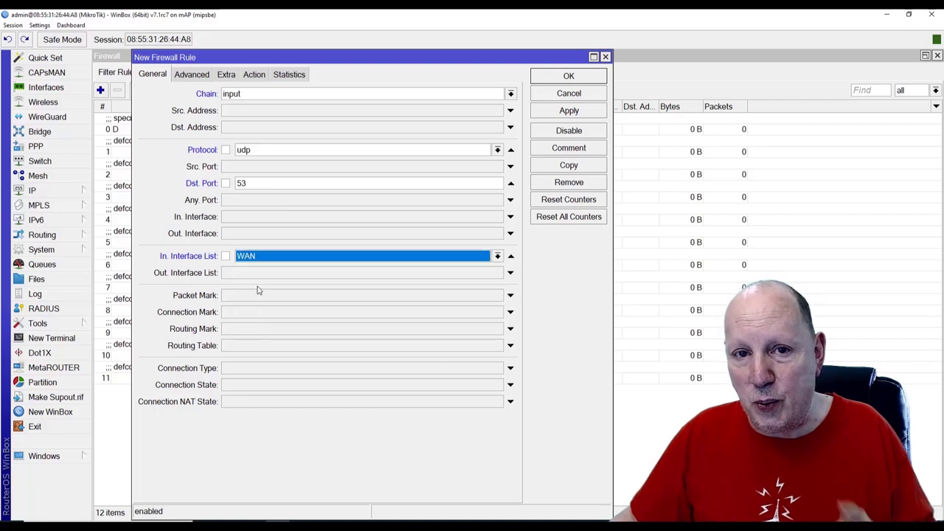
left_click(258, 76)
Set the rule's action to drop and comment it 'Drop DNS-requests from WAN (UDP)'
left_click(239, 95)
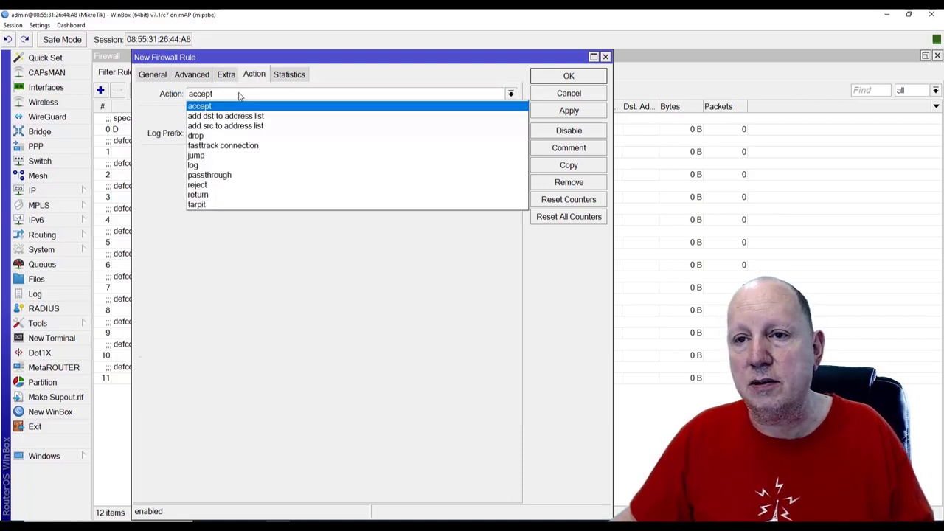
left_click(210, 137)
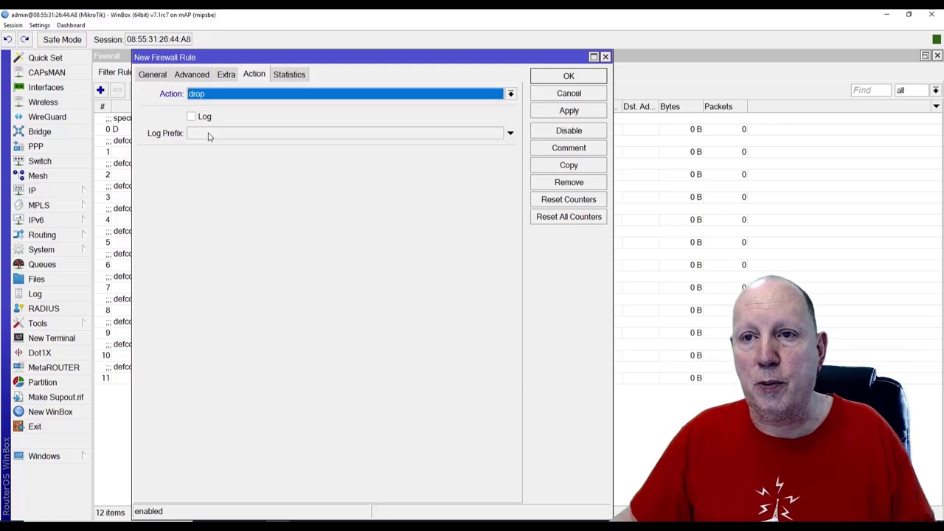
left_click(565, 149)
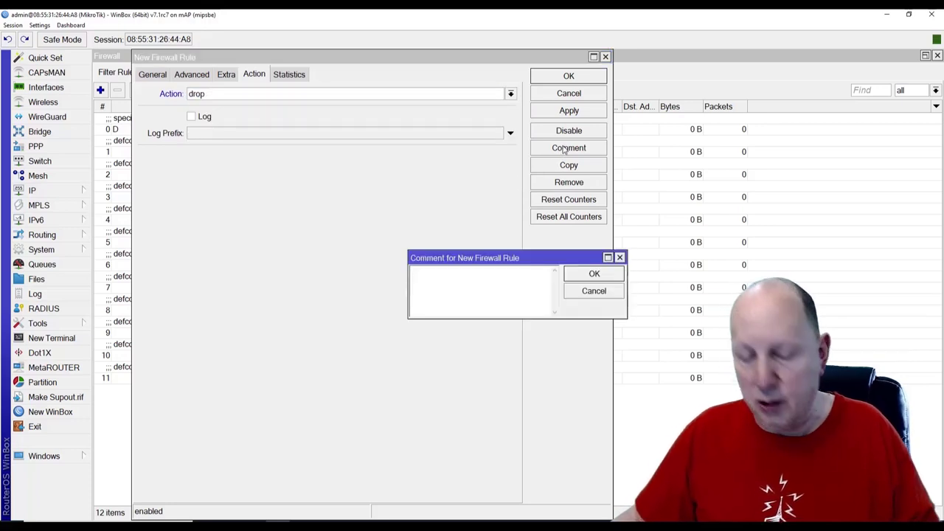
type("Drop D")
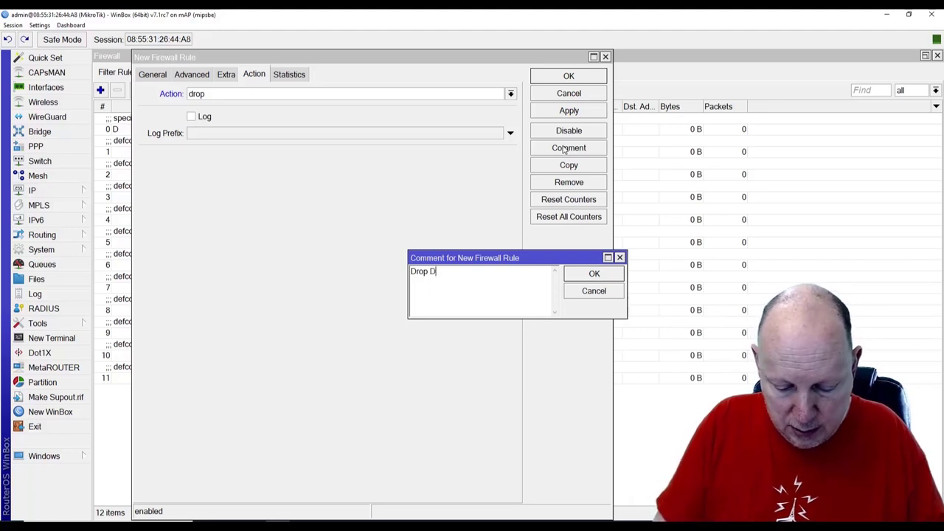
type("NS")
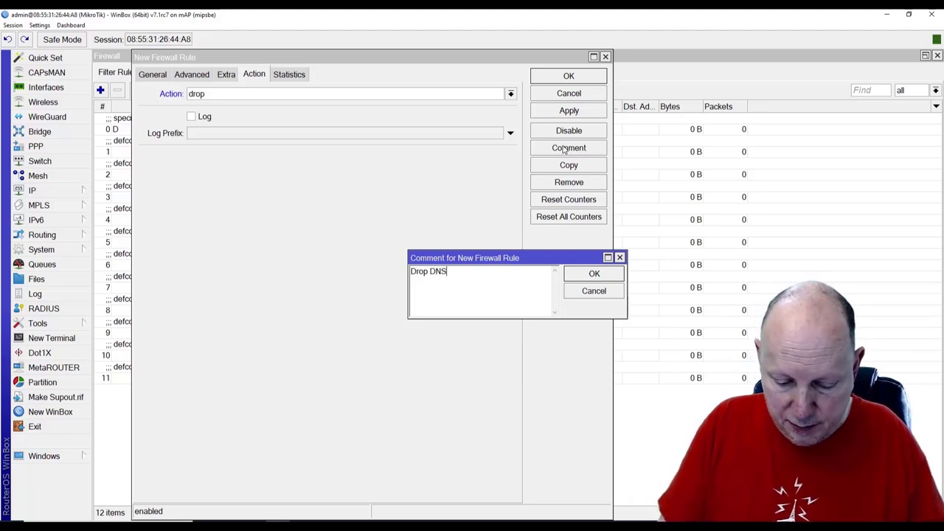
type("-requests")
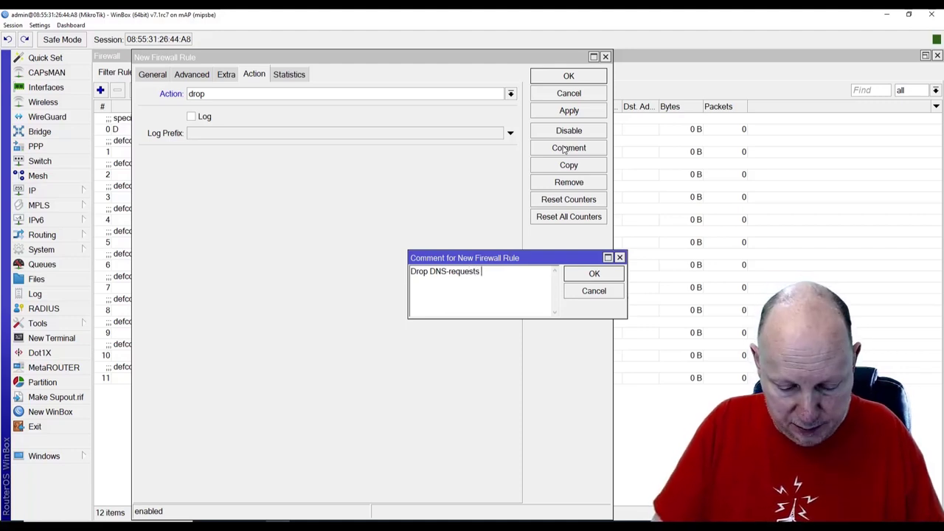
type(" from WAN")
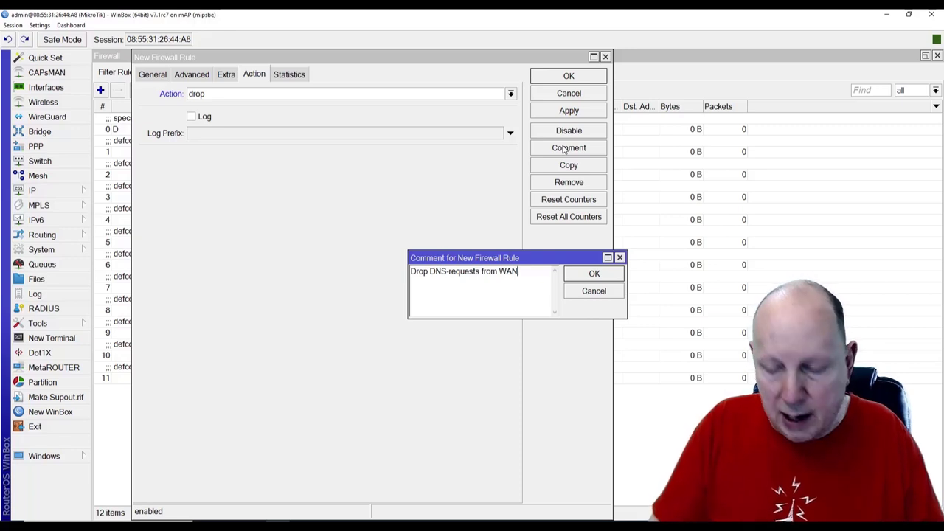
type(" (UDP")
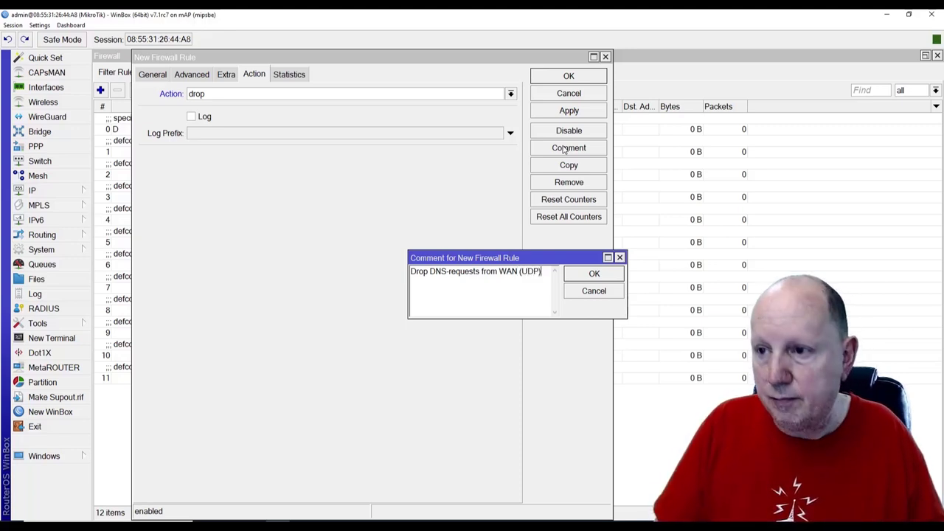
left_click(594, 273)
Apply the UDP rule, then copy it as a tcp rule commented 'Drop DNS-requests from WAN (TCP)'
left_click(563, 112)
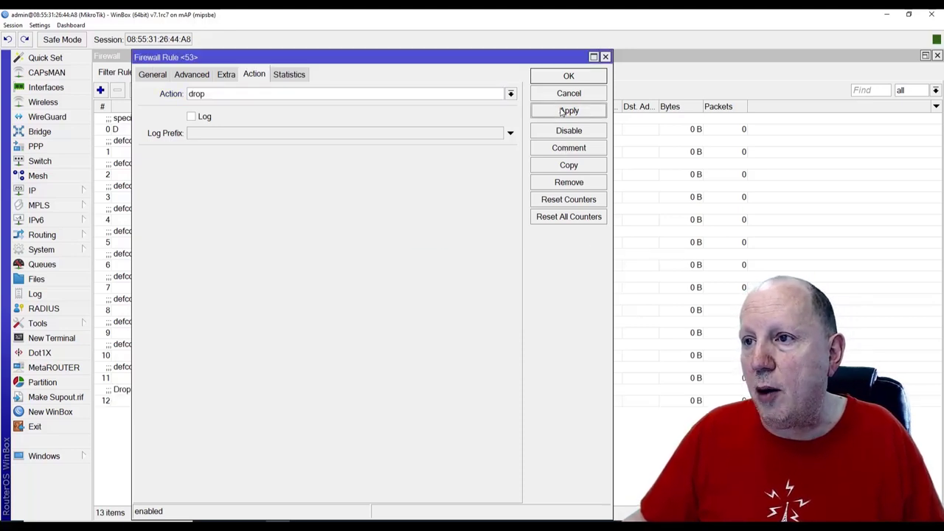
left_click(569, 165)
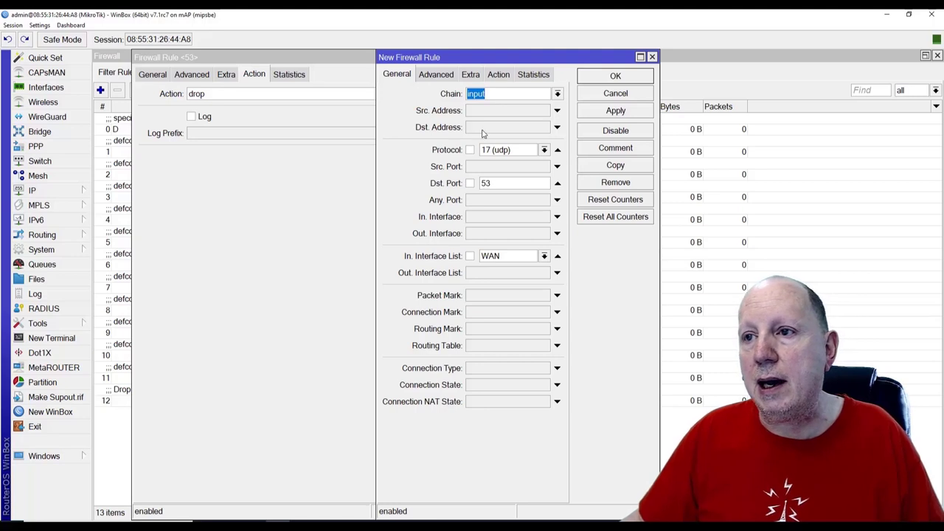
left_click(544, 150)
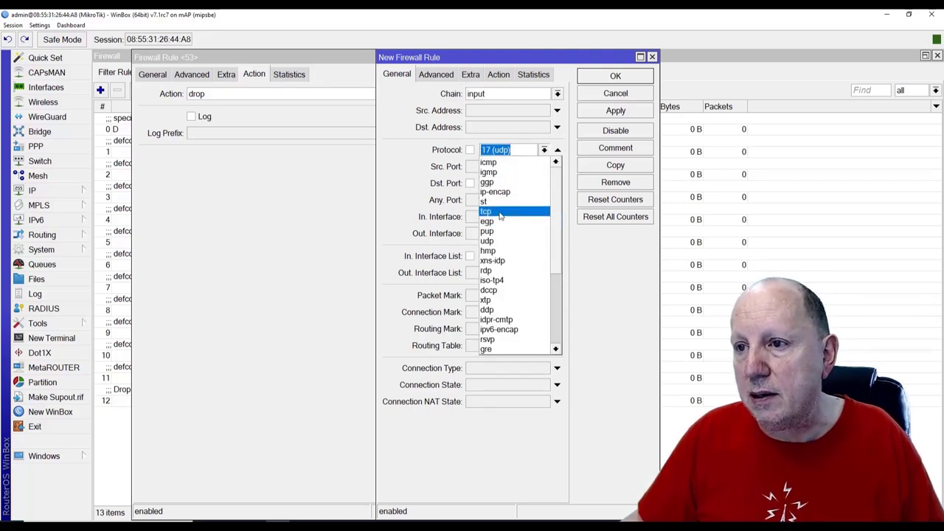
left_click(500, 215)
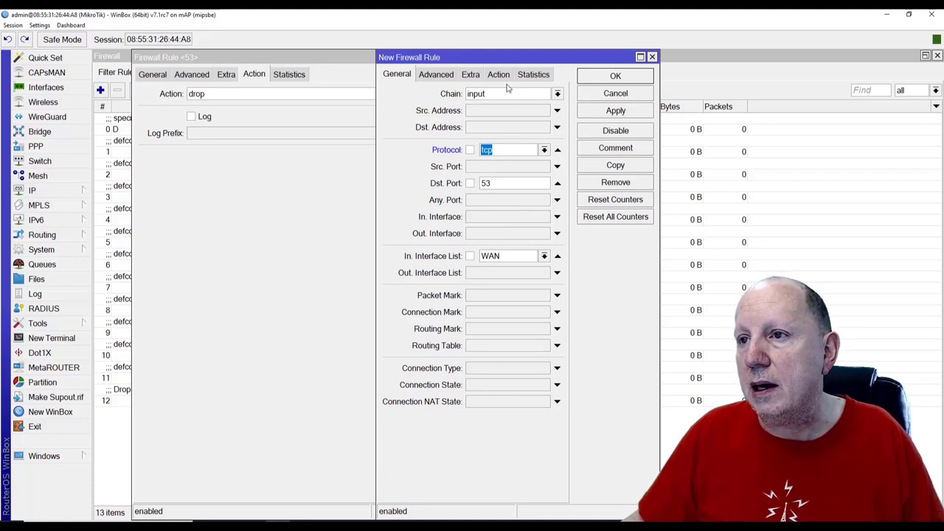
left_click(617, 148)
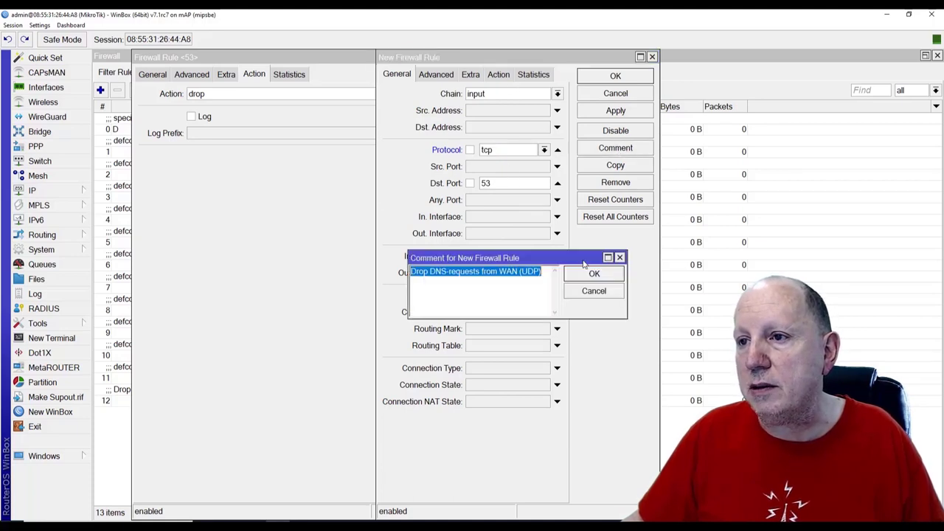
left_click(533, 279)
key("BackSpace")
key("BackSpace")
type("TC")
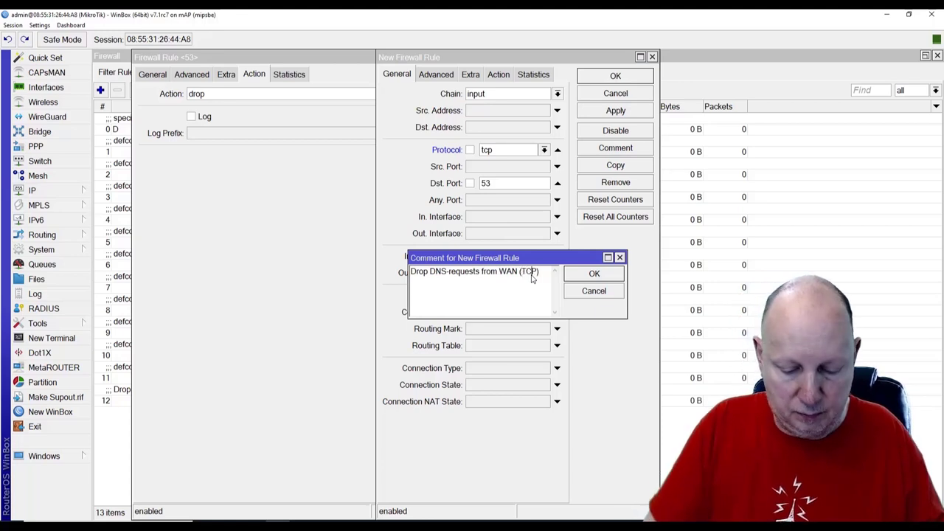
left_click(594, 273)
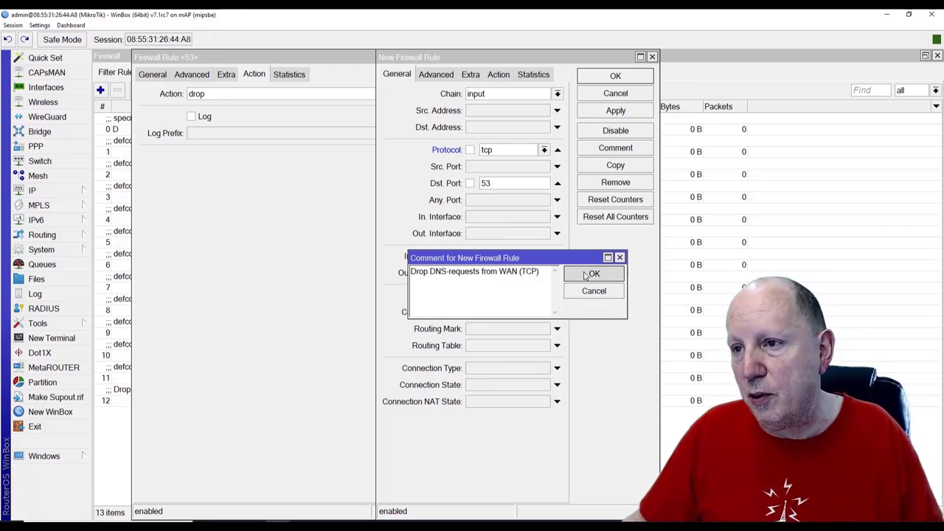
Save the TCP rule, close the rule windows, and select both DNS drop rules 12 and 13
left_click(614, 111)
left_click(617, 76)
left_click(586, 80)
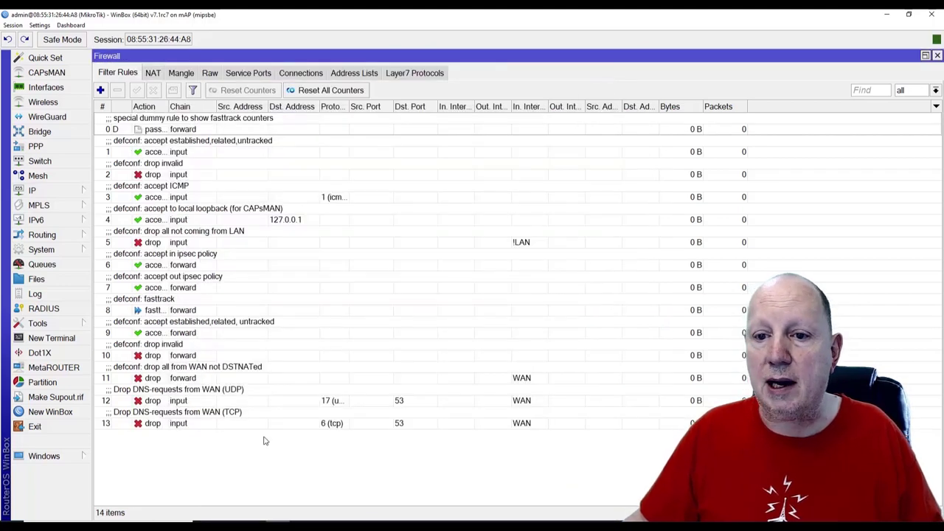
left_click(161, 395)
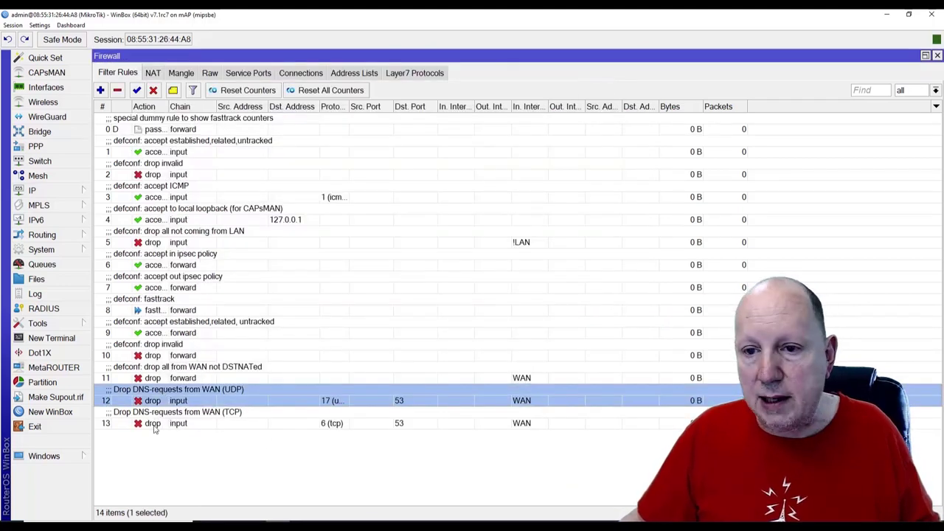
left_click(154, 423, "shift")
Move both DNS drop rules above rule 11 to positions 2 and 3
left_click_drag(153, 402, 209, 169)
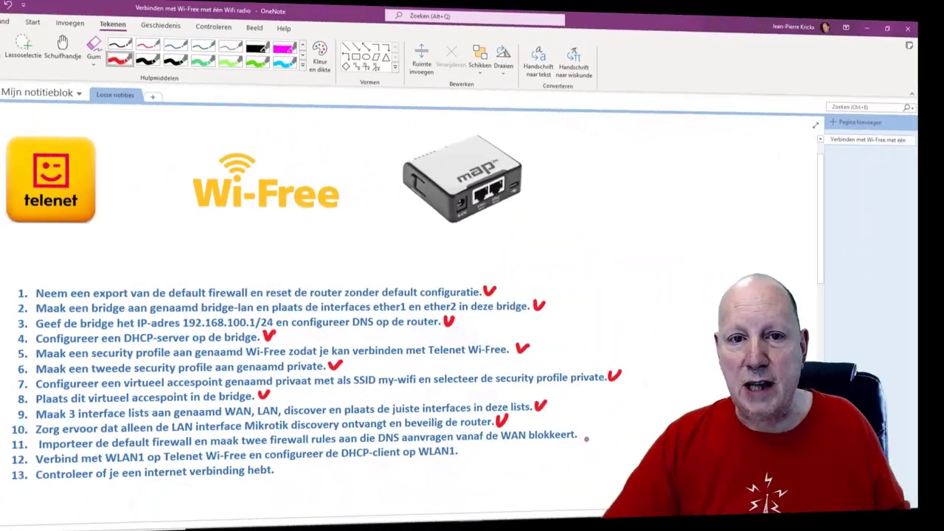
Draw a red check mark after step 11 in the OneNote checklist
mouse_move(583, 432)
left_mouse_down()
mouse_move(587, 441)
mouse_move(594, 432)
left_mouse_up()
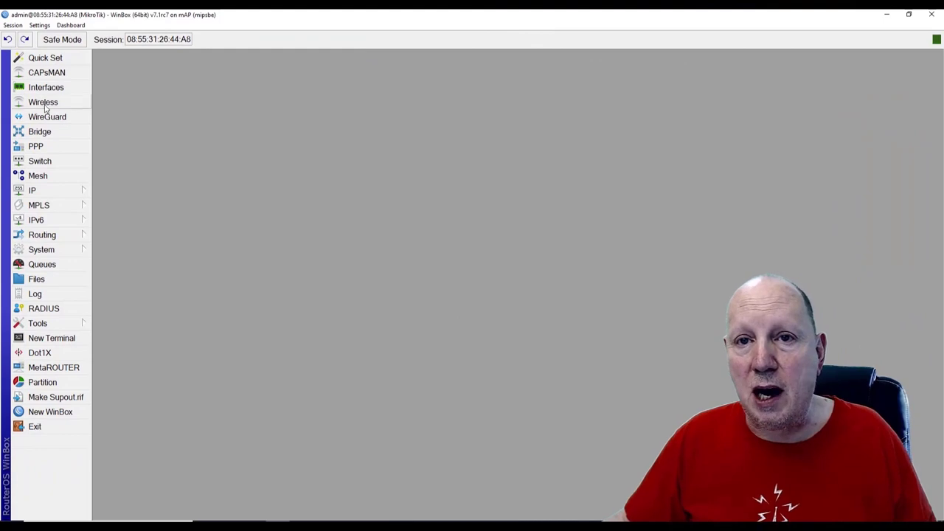
Enable the wlan1 wireless interface and open its settings
left_click(43, 104)
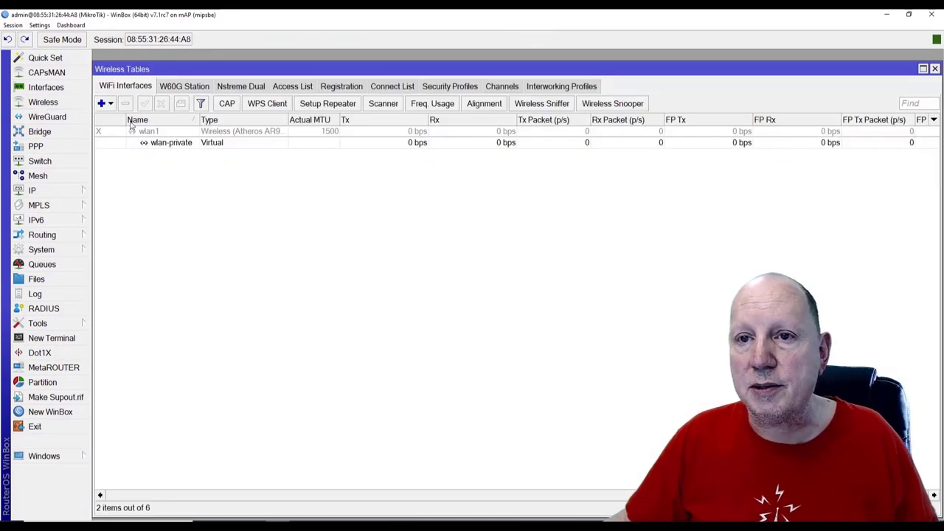
left_click(139, 132)
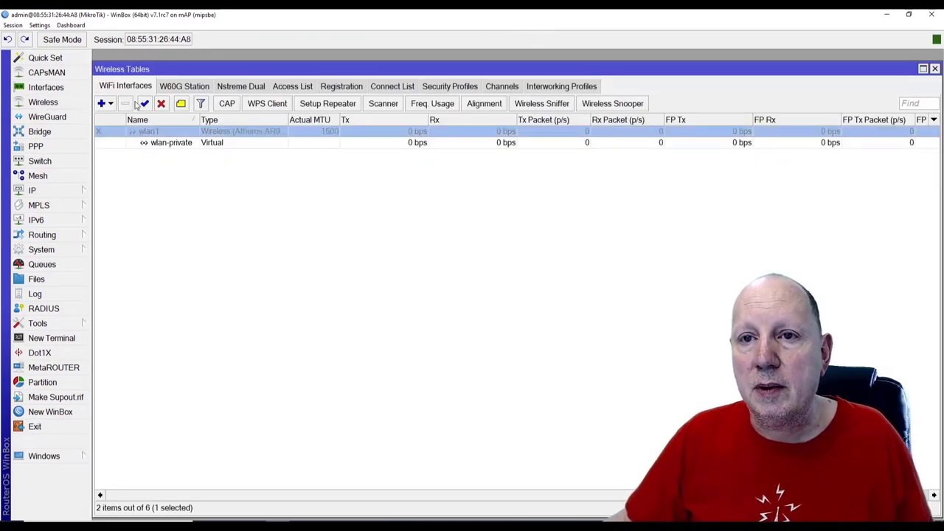
left_click(145, 103)
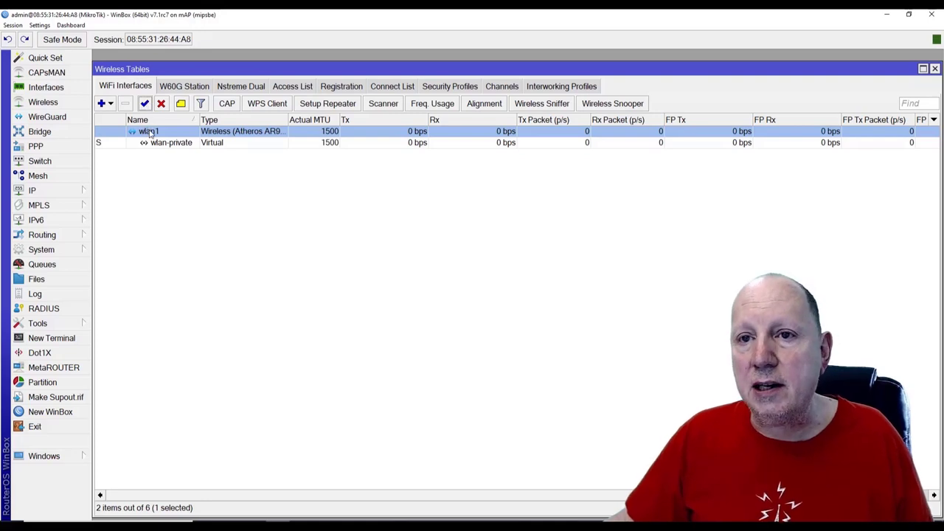
double_click(150, 131)
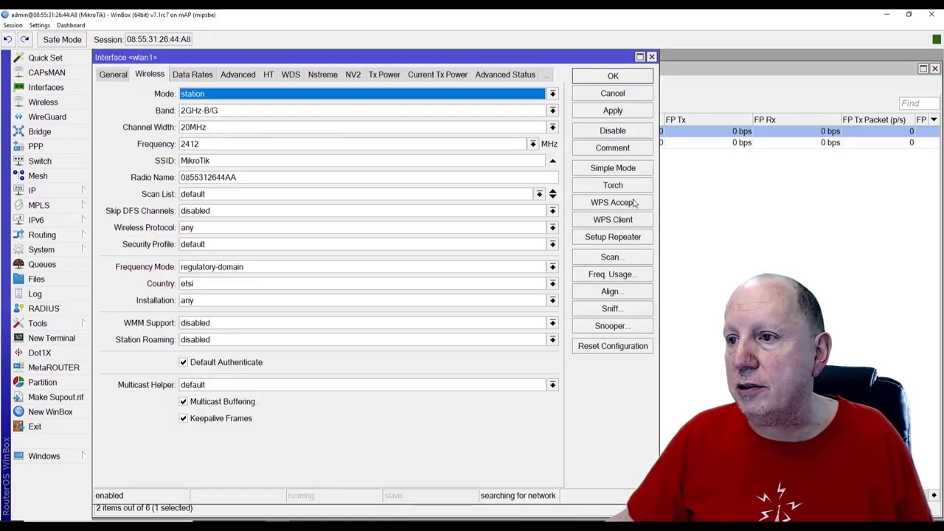
Scan for nearby networks and connect wlan1 to the TelenetWiFree access point
left_click(610, 258)
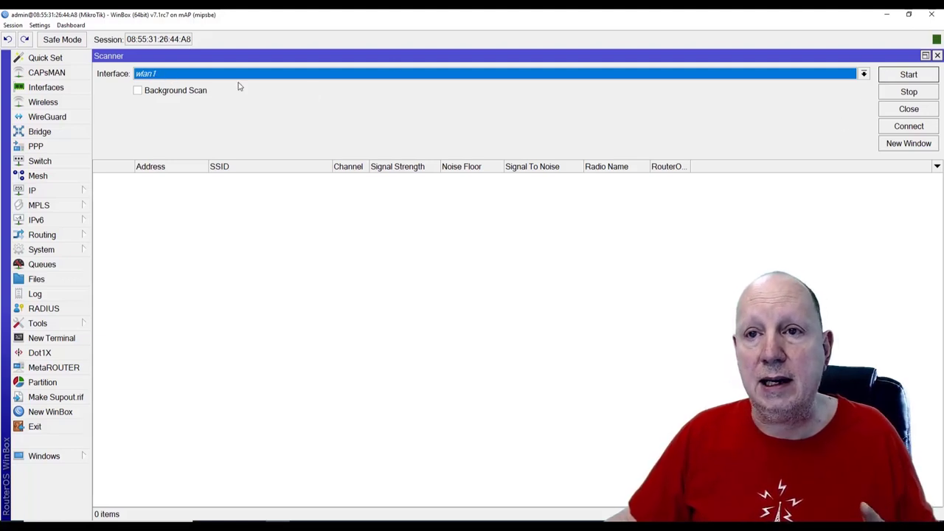
left_click(909, 76)
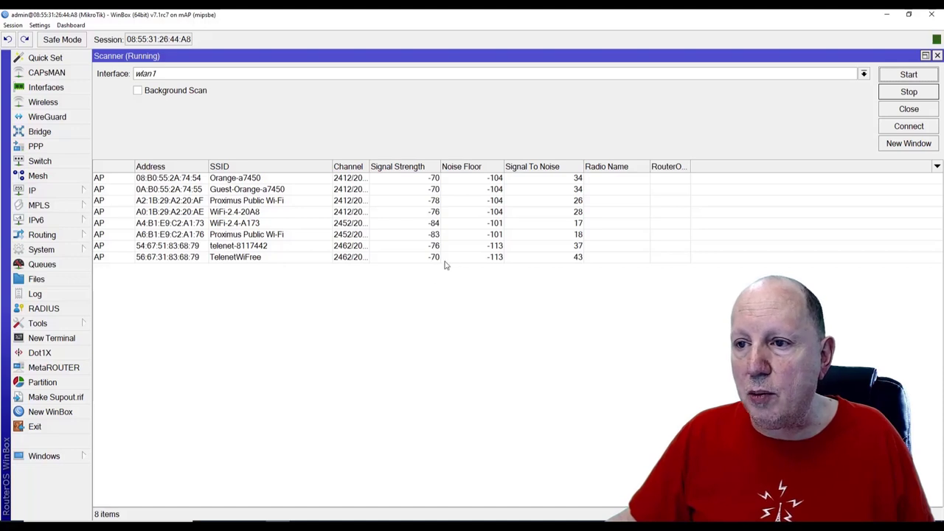
double_click(240, 258)
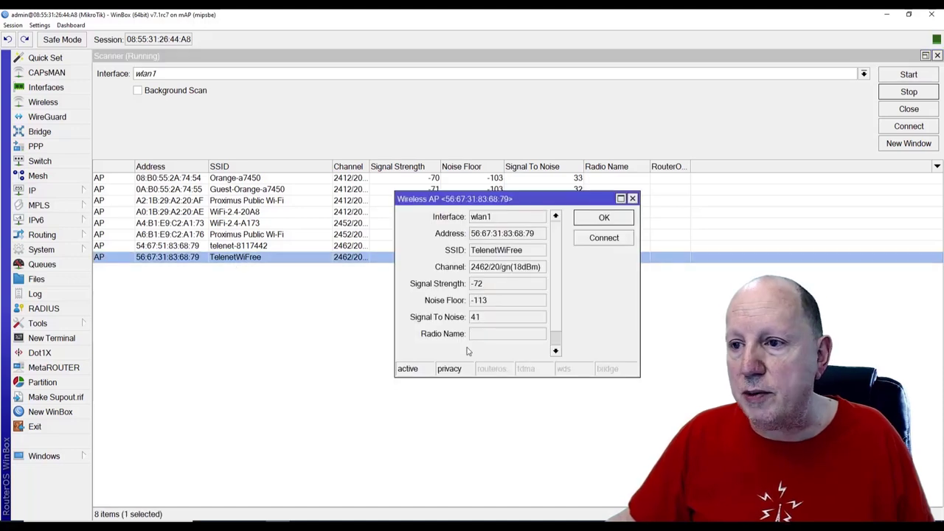
left_click(603, 239)
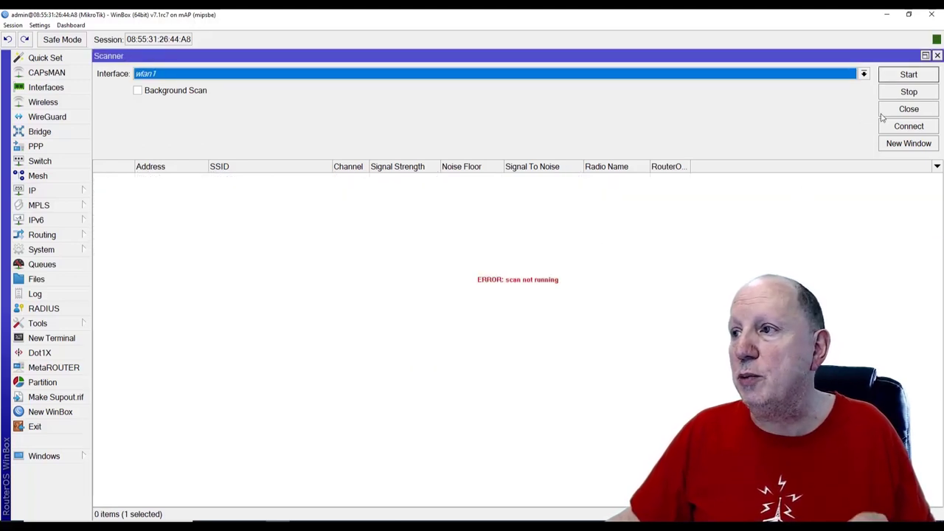
Assign the profile-wi-free security profile to wlan1 and apply it
left_click(938, 56)
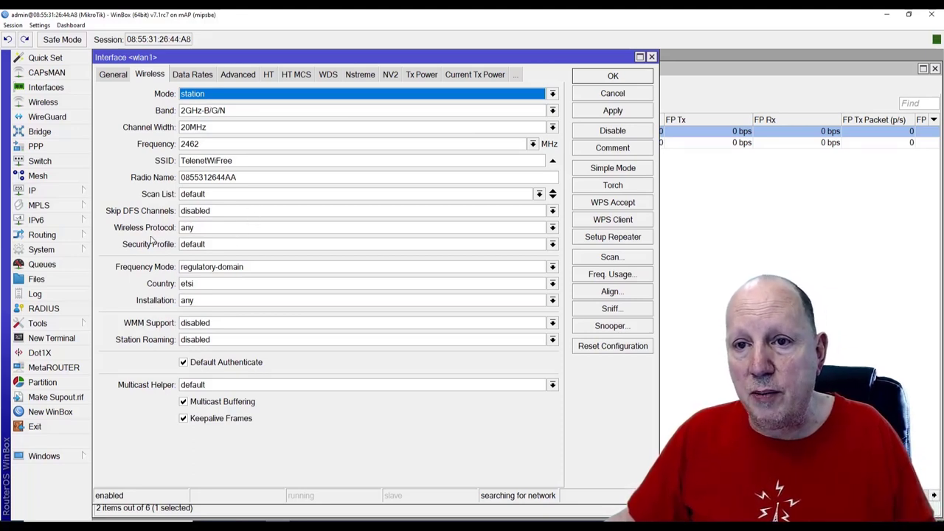
left_click(222, 245)
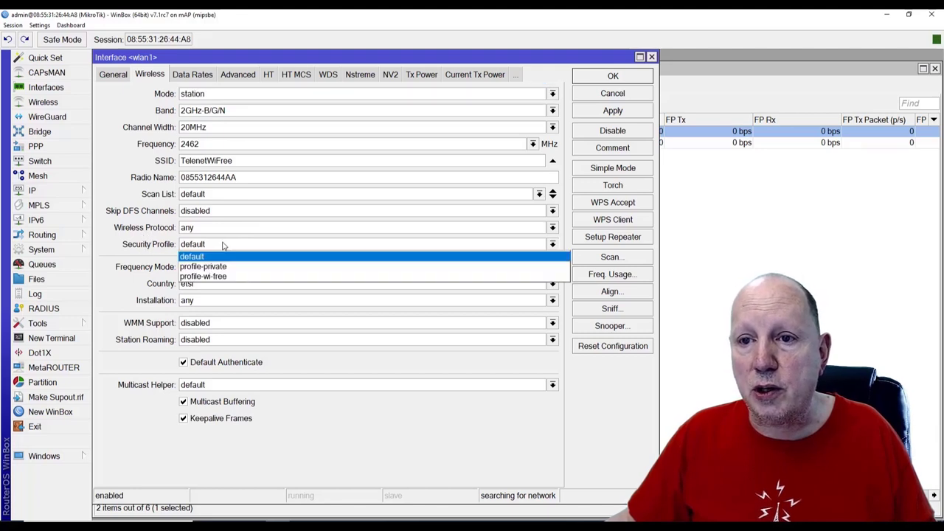
left_click(198, 276)
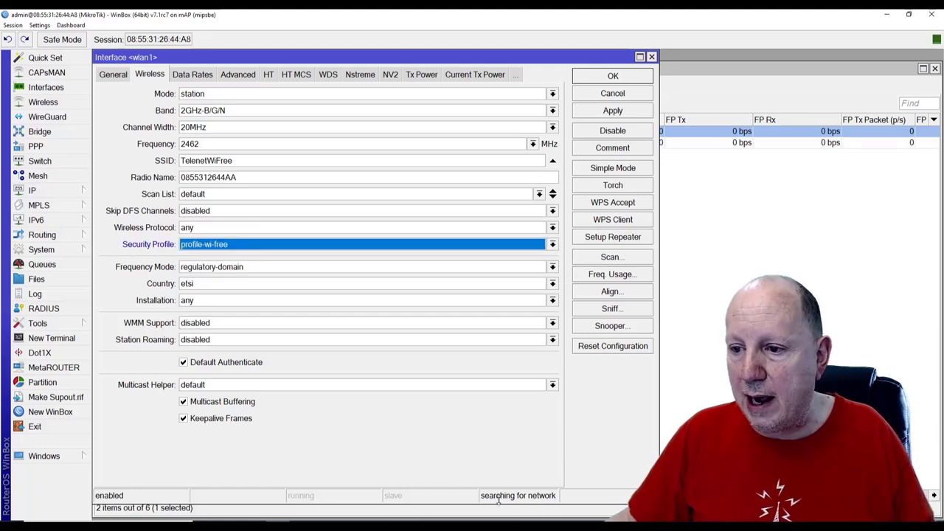
left_click(611, 111)
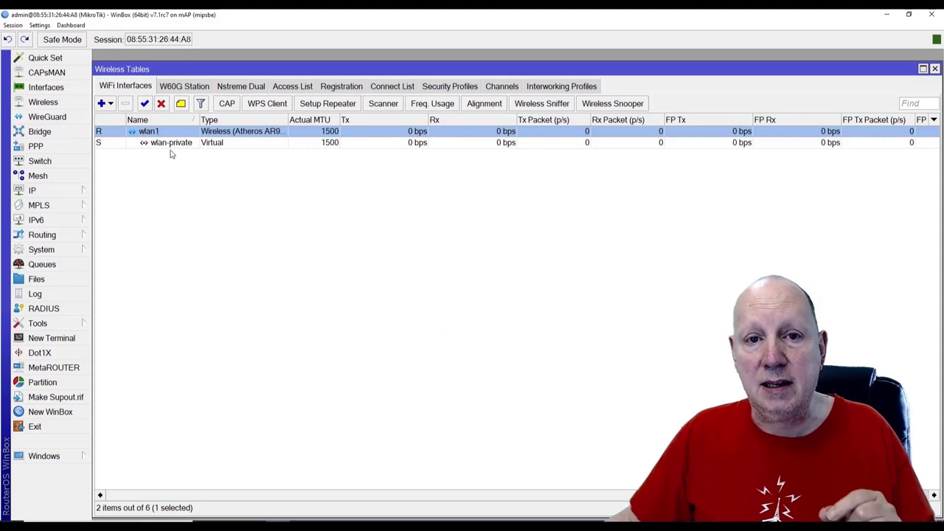
Create a new DHCP client on interface wlan1, apply and save it
left_click(40, 193)
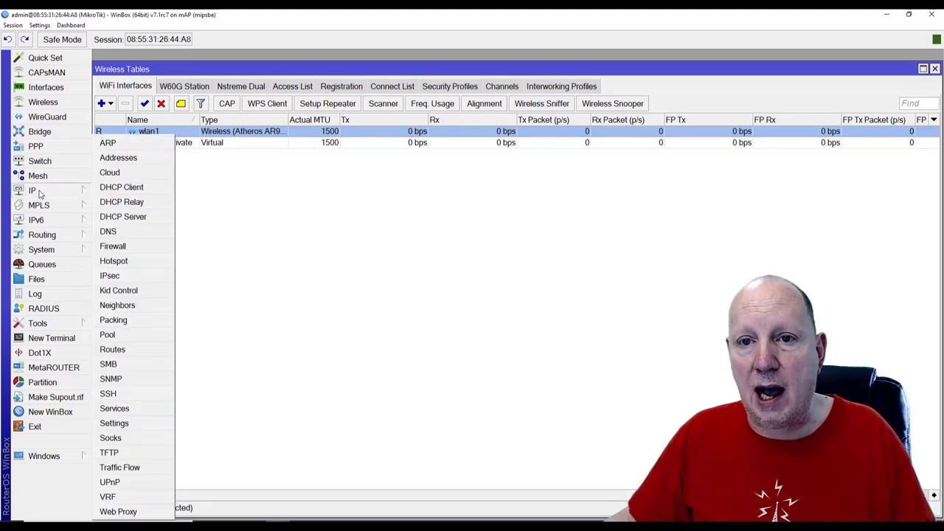
left_click(146, 189)
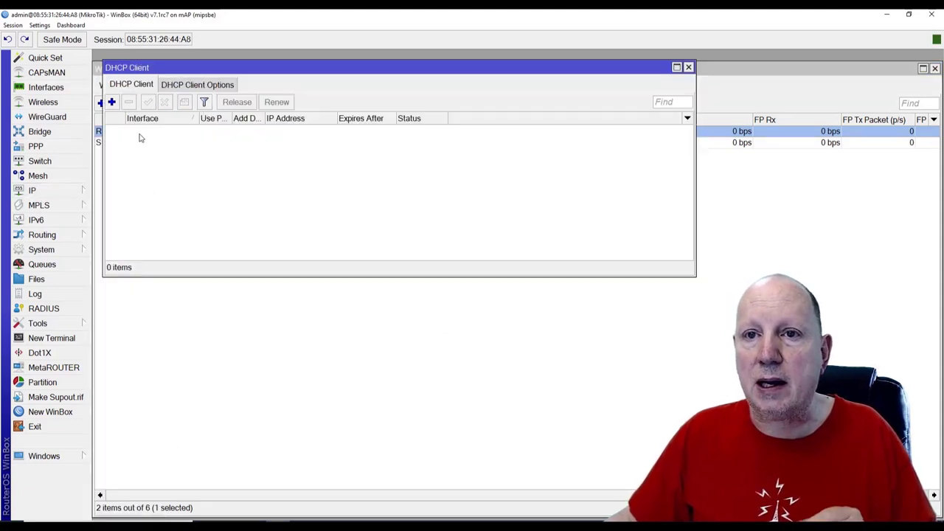
left_click(111, 102)
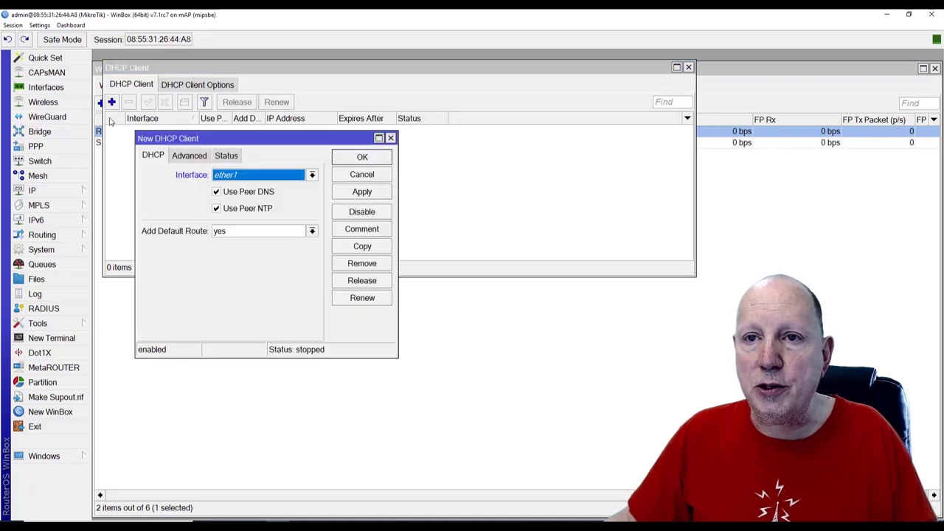
left_click(311, 175)
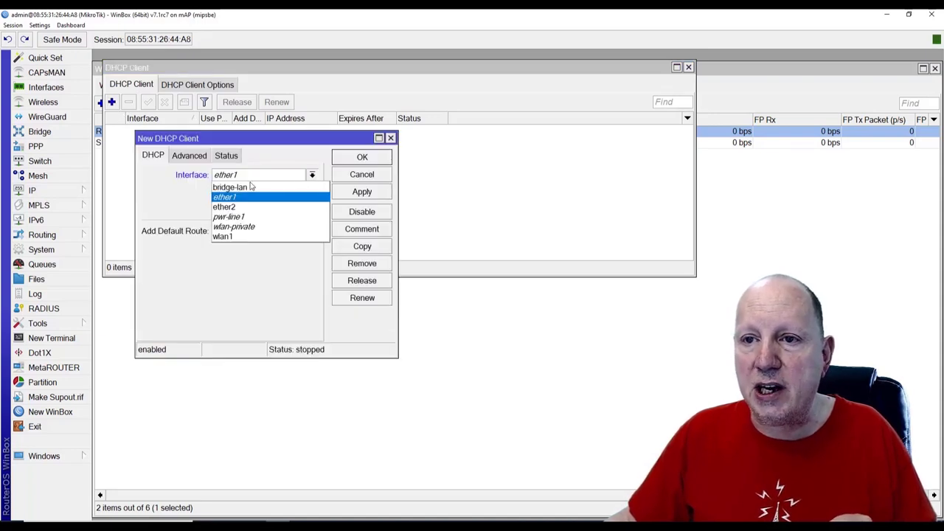
left_click(236, 237)
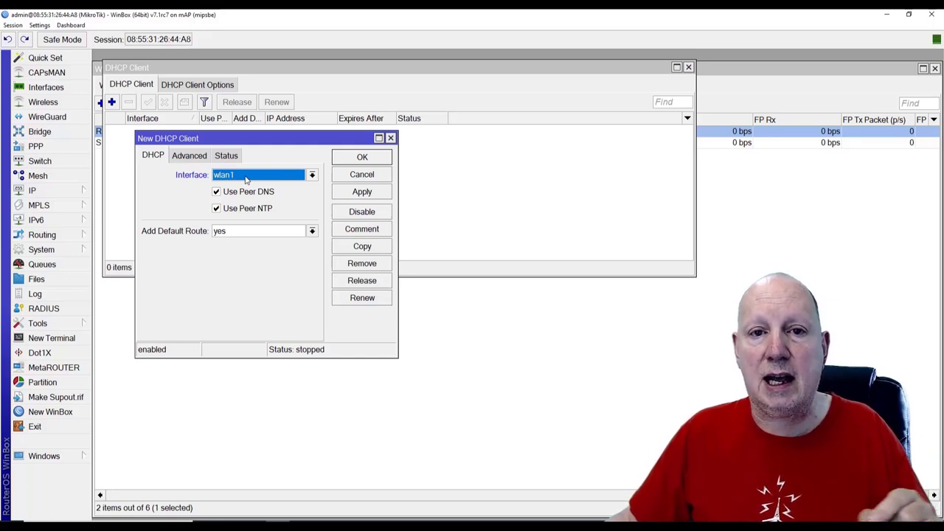
left_click(362, 191)
left_click(362, 157)
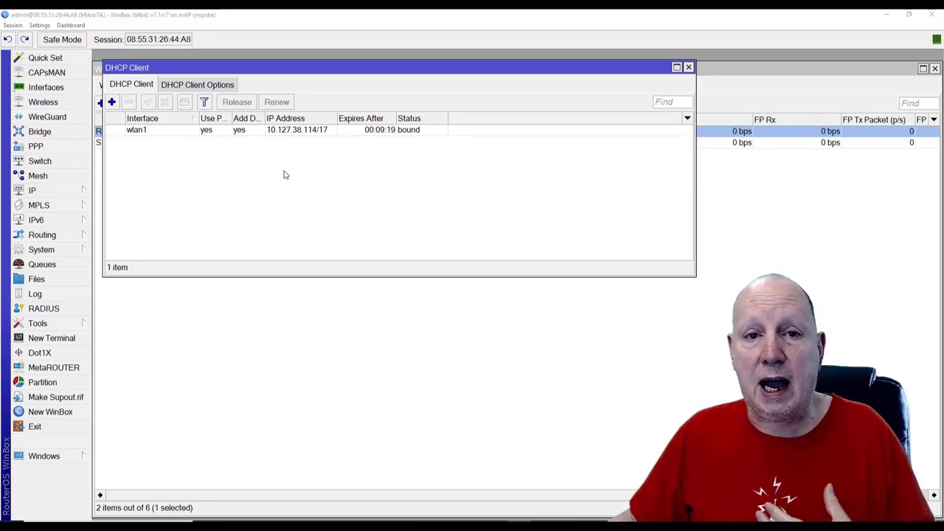
Run ping google.com in a router terminal, seeing replies from 142.250.179.174, then close it
left_click(65, 341)
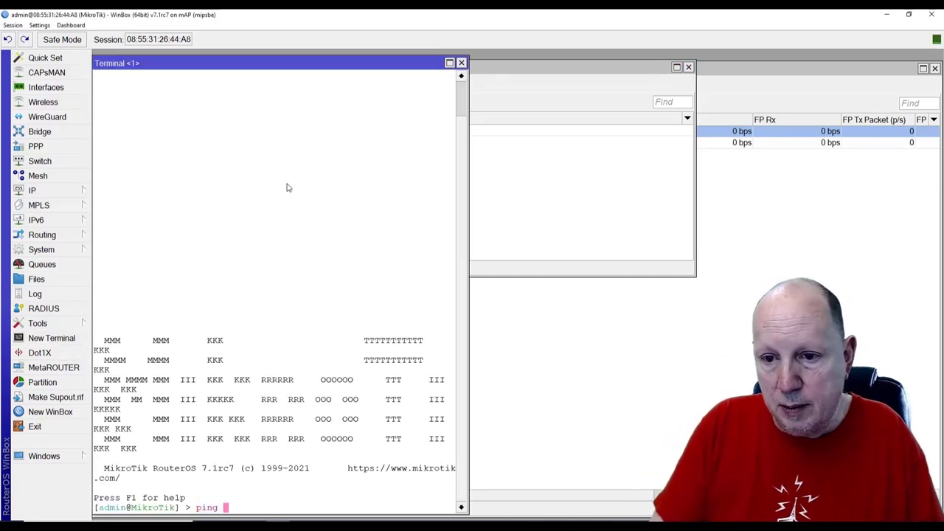
type("ping google.com")
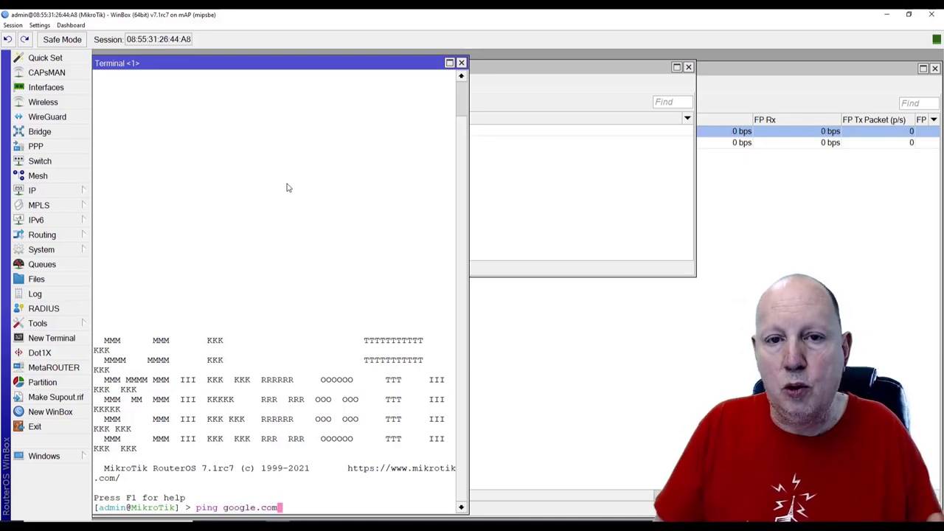
key("Return")
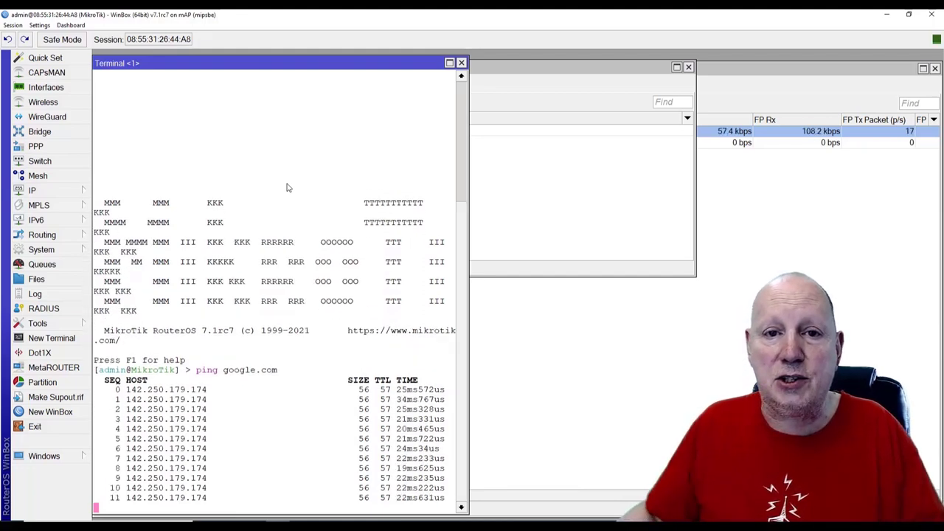
left_click(461, 63)
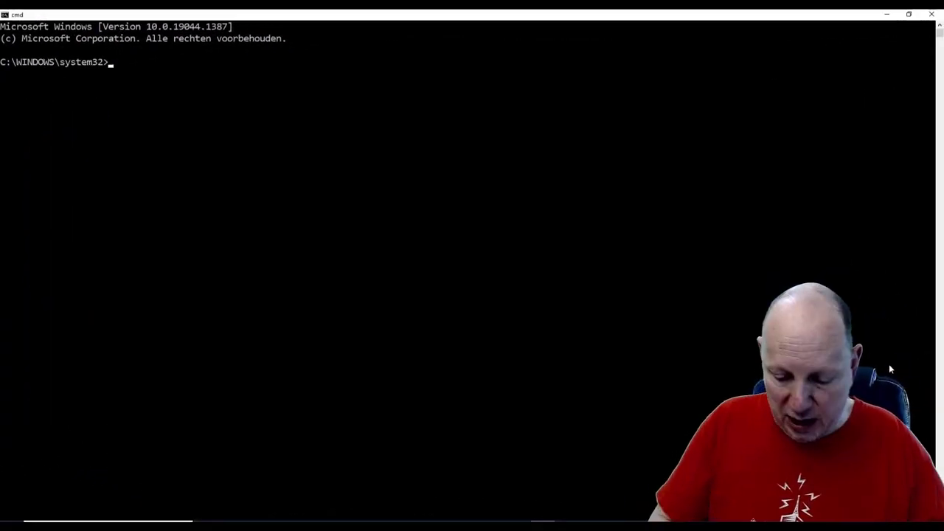
Ping 8.8.8.8 and google.com from the PC's command prompt
type("pi")
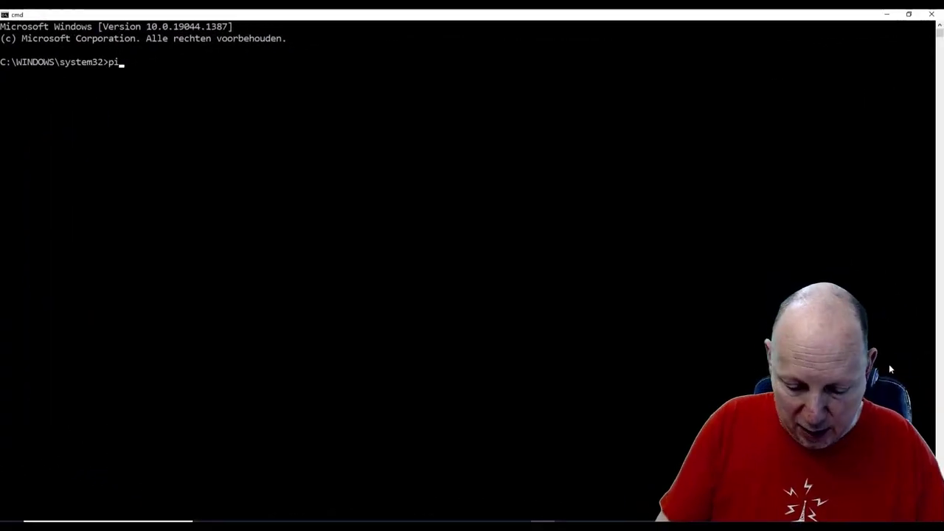
type("ng 8.8.")
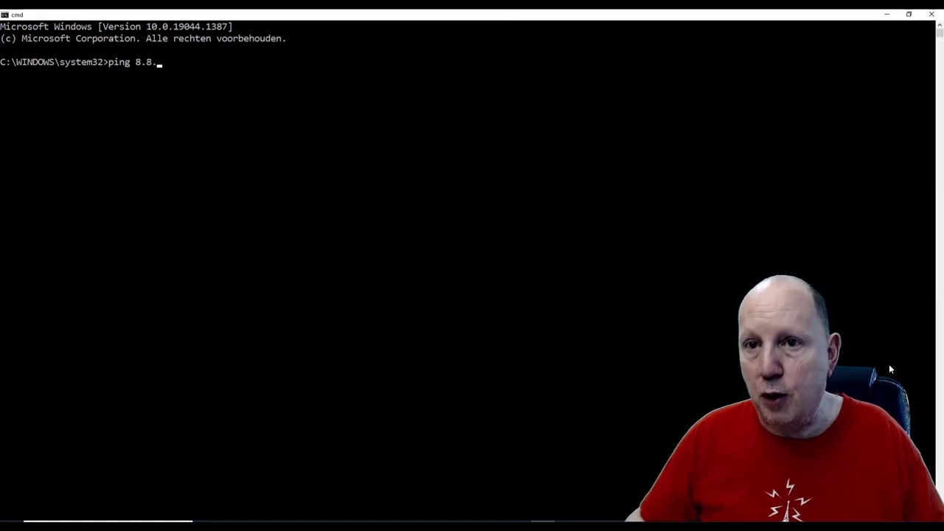
type("8.8")
key("Return")
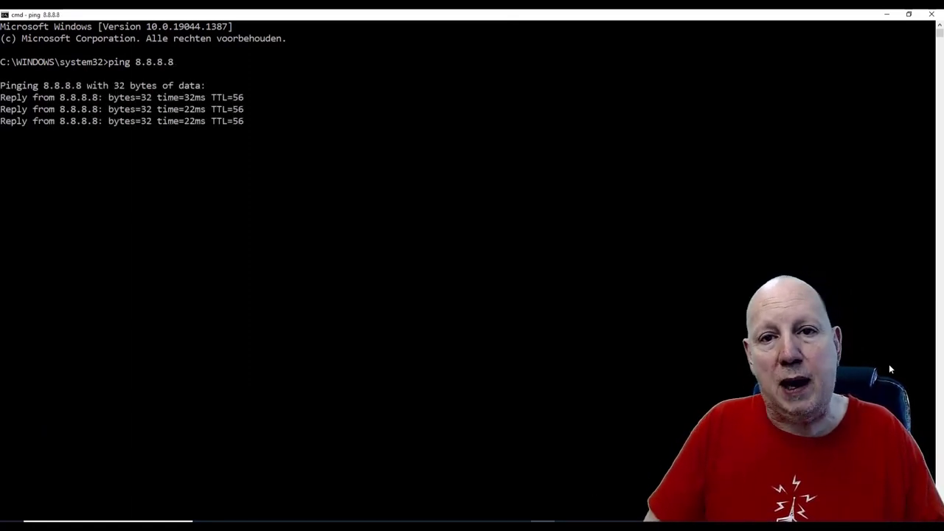
type("pi")
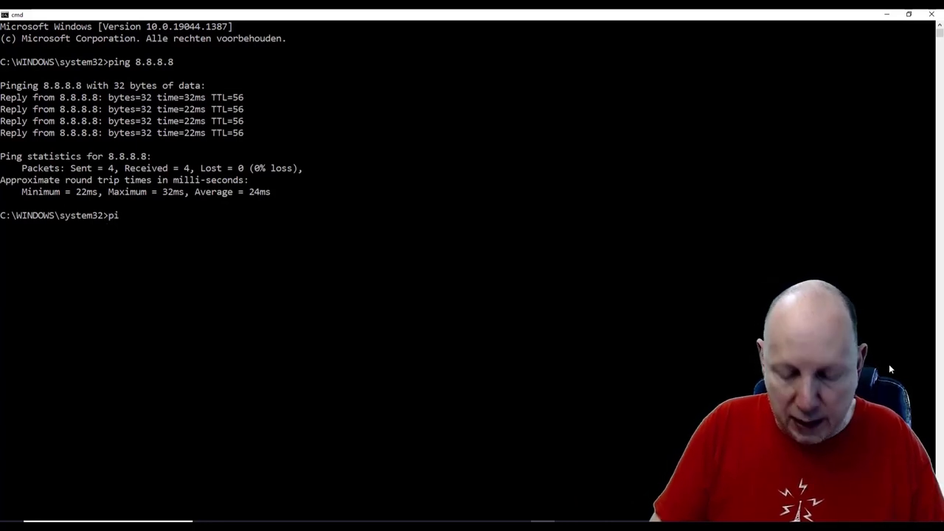
type("ng google")
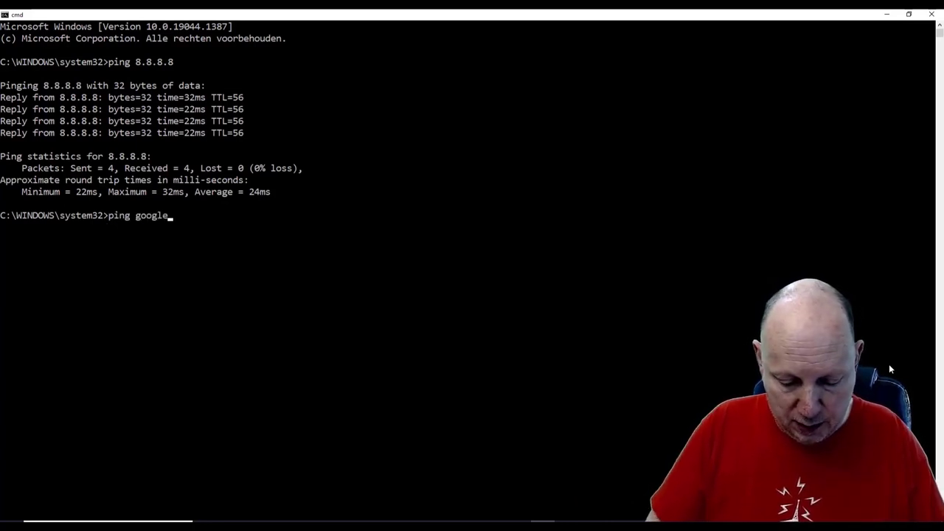
type(".com")
key("Return")
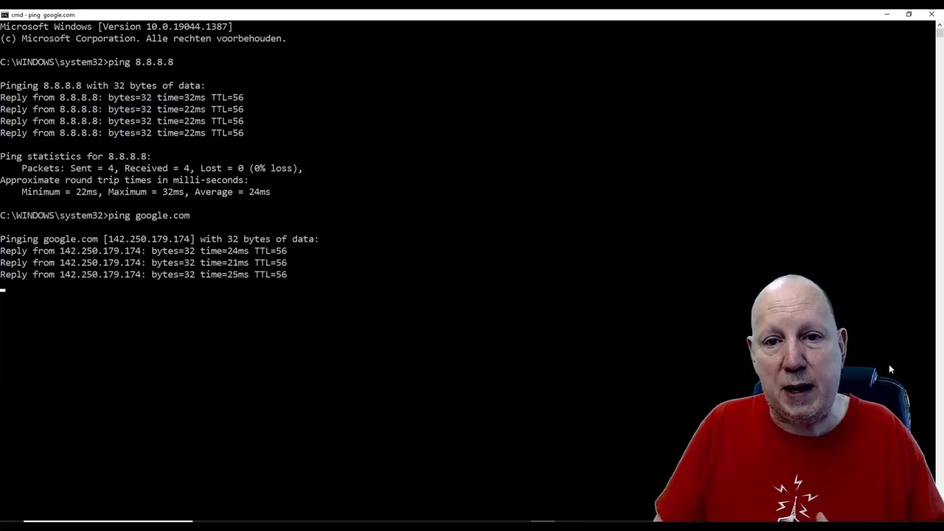
Run ipconfig /all, mark IPv4 192.168.100.254 and gateway 192.168.100.1, then pick OneNote's red pen
type("ip")
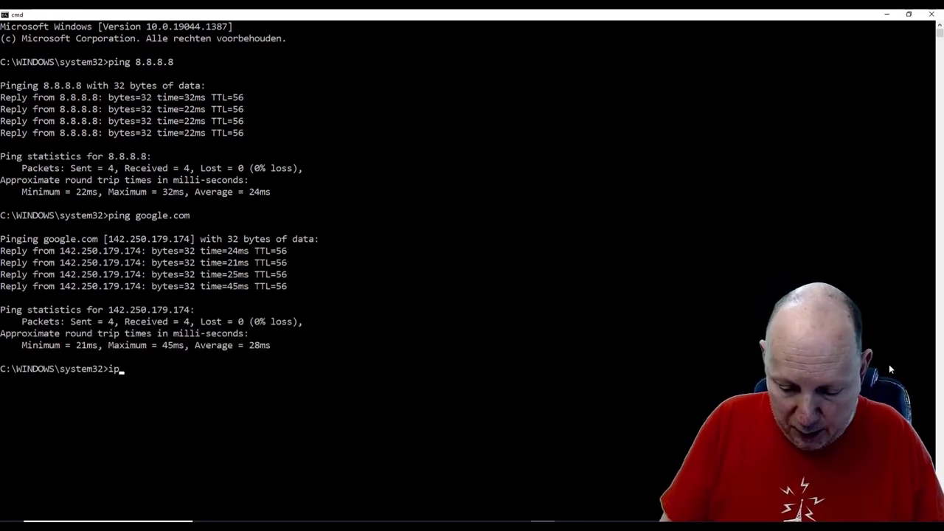
type("config ")
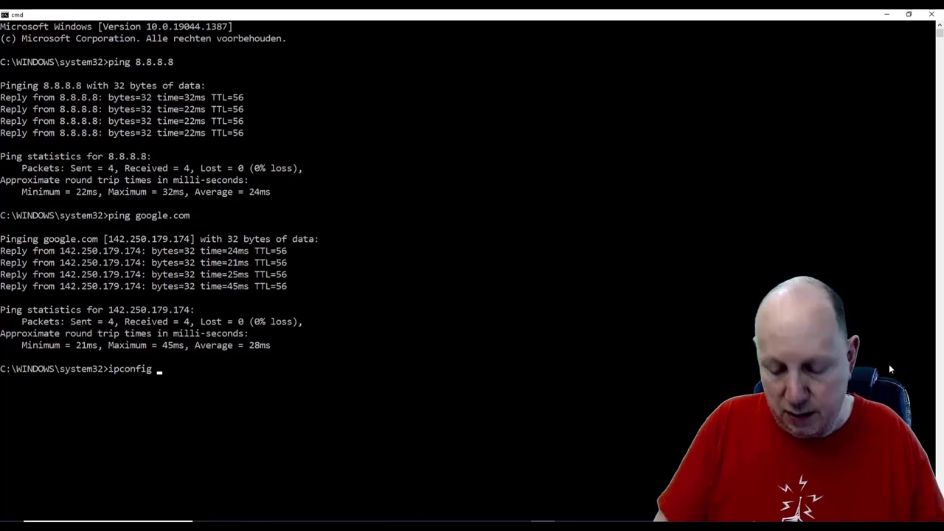
type("/all")
key("Return")
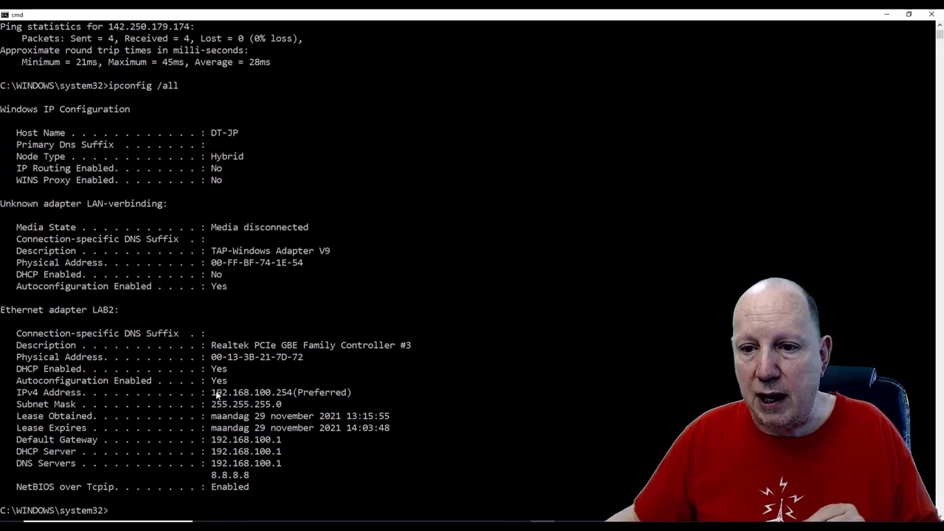
left_click_drag(213, 397, 290, 398)
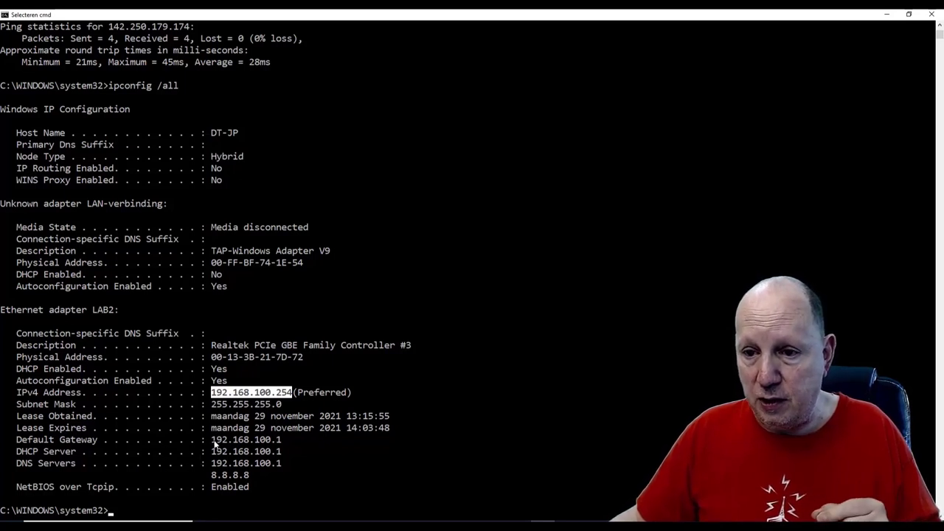
left_click_drag(210, 441, 272, 447)
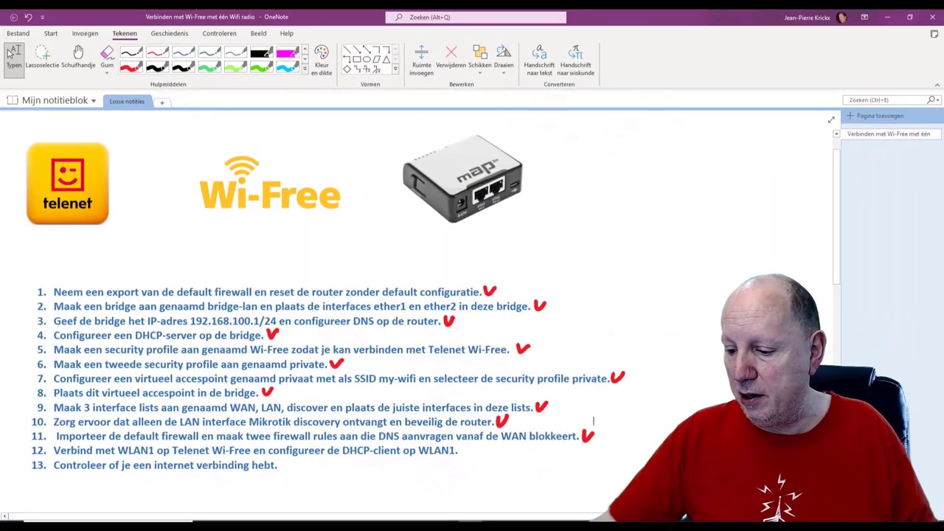
left_click(130, 66)
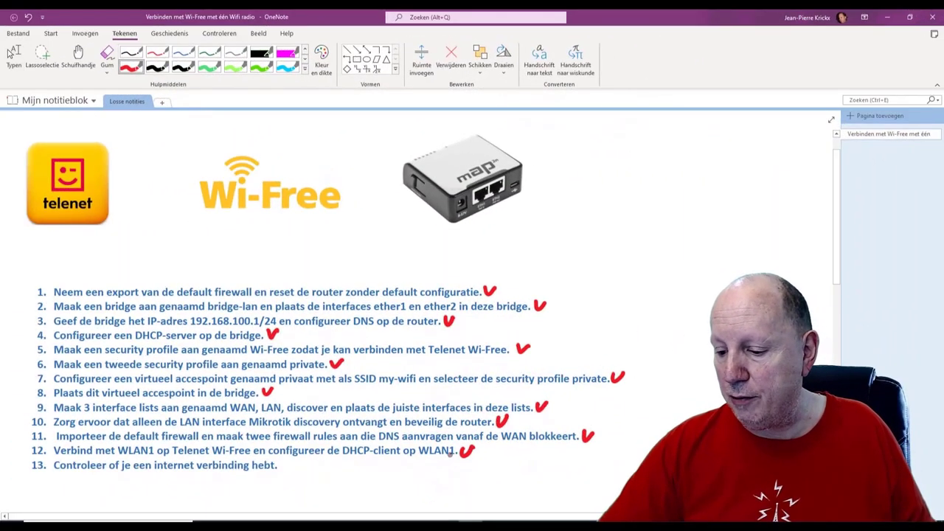